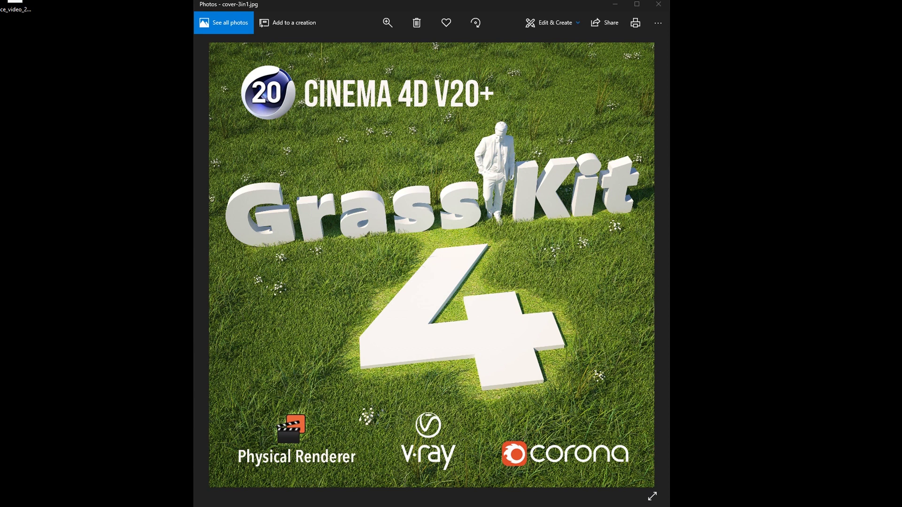
- Open READ ME.txt from the za slanje folder and compare its installation instructions with the kit's plugin folders and .lib4d file
drag(0, 209, 402, 157)
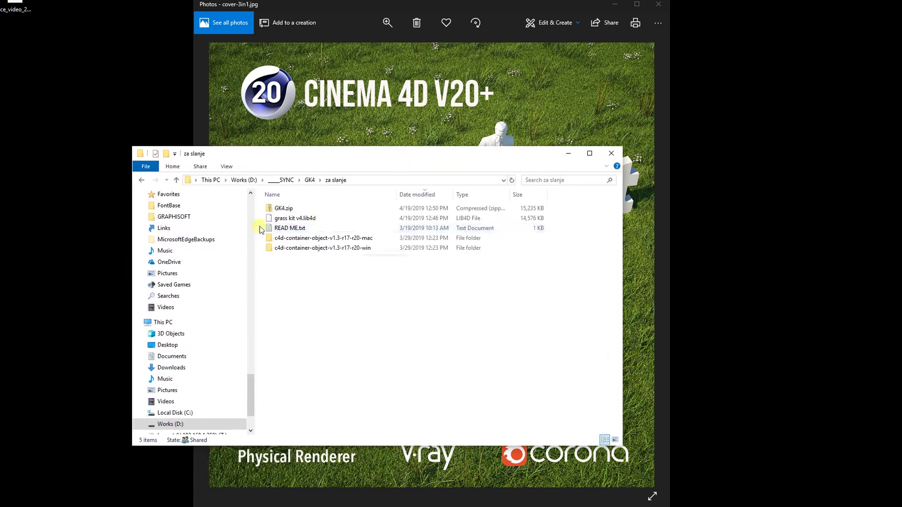
double_click(297, 229)
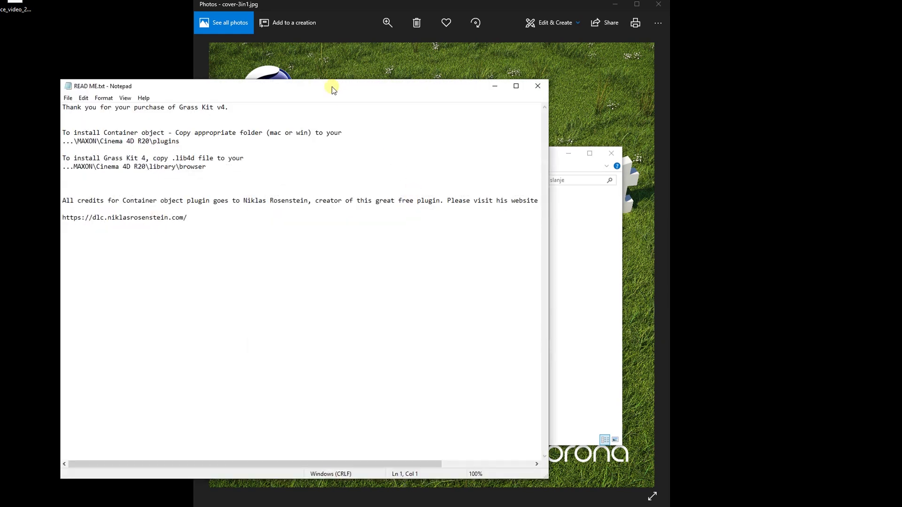
drag(332, 89, 657, 77)
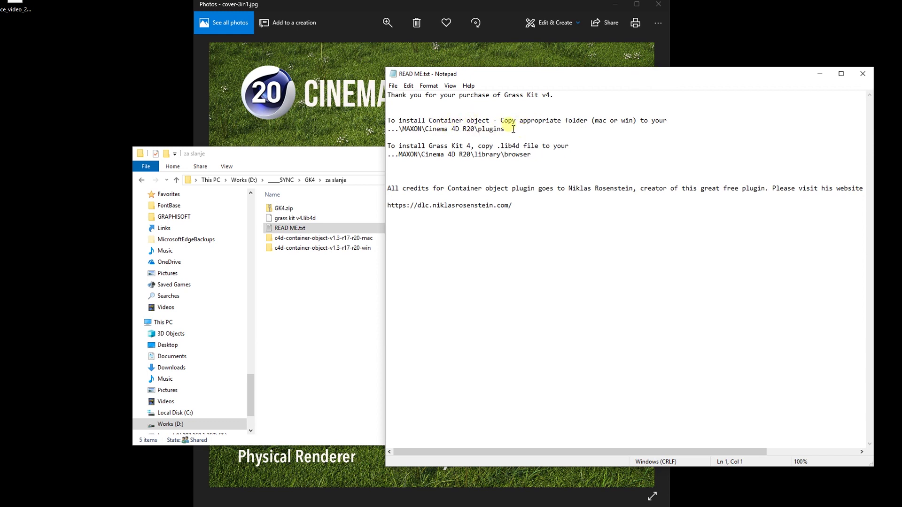
drag(330, 154, 282, 160)
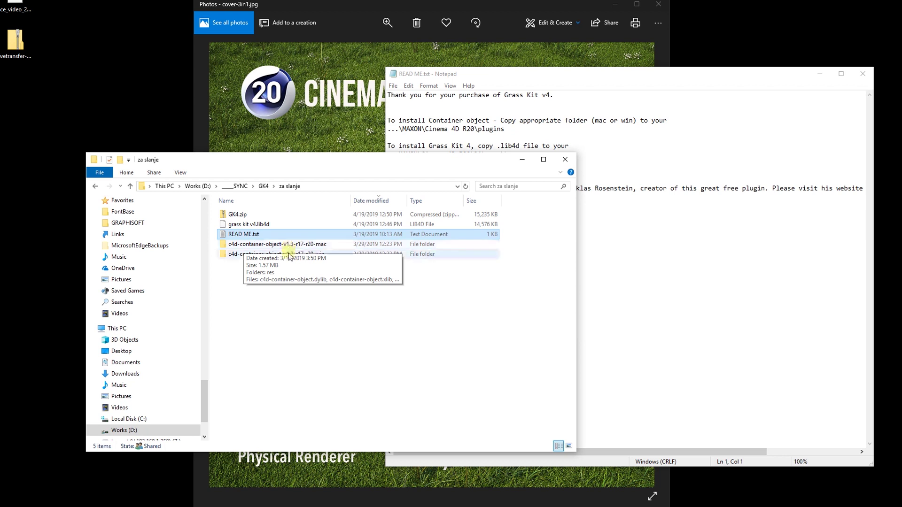
click(641, 252)
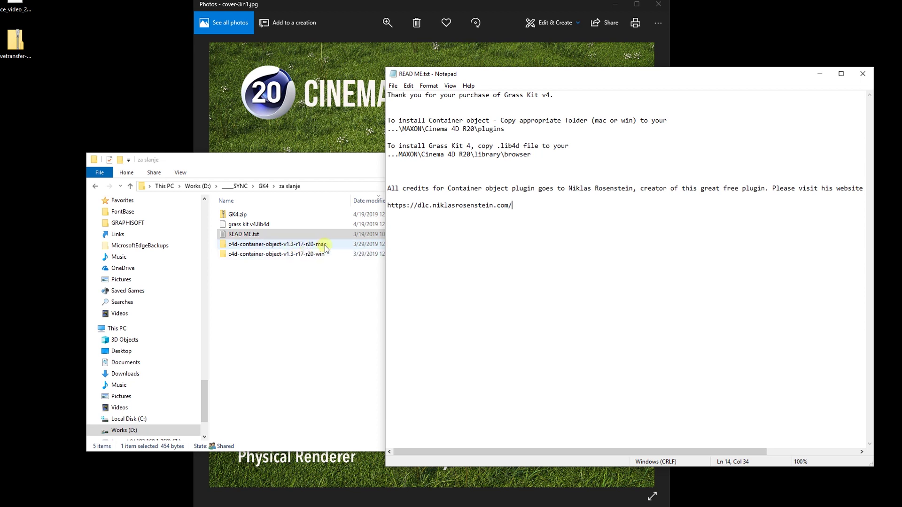
click(300, 281)
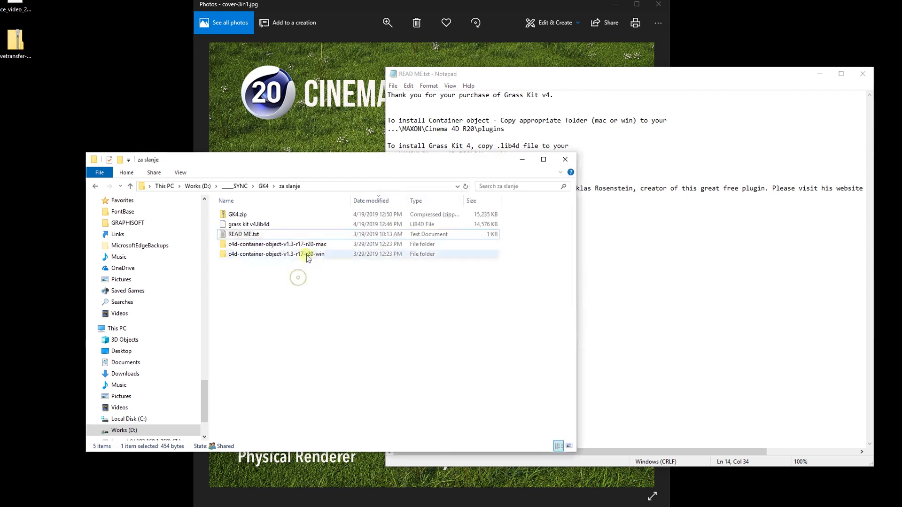
click(678, 261)
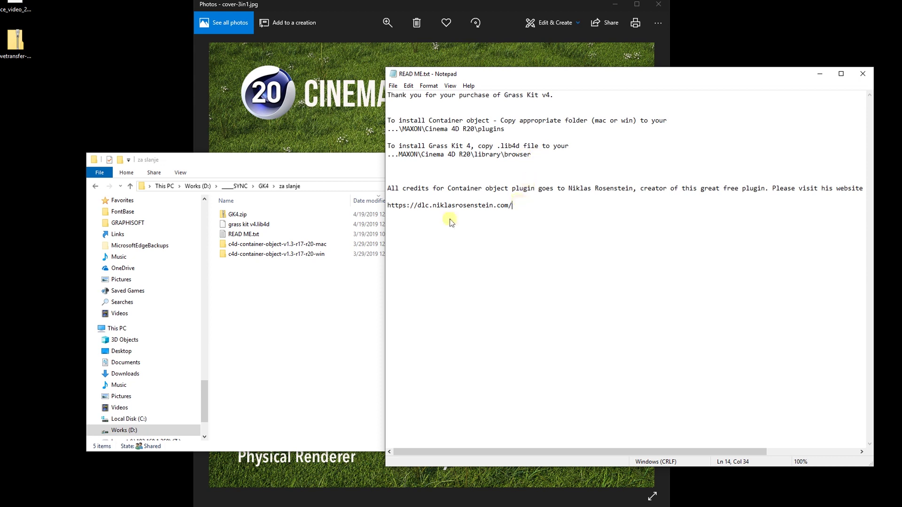
click(346, 308)
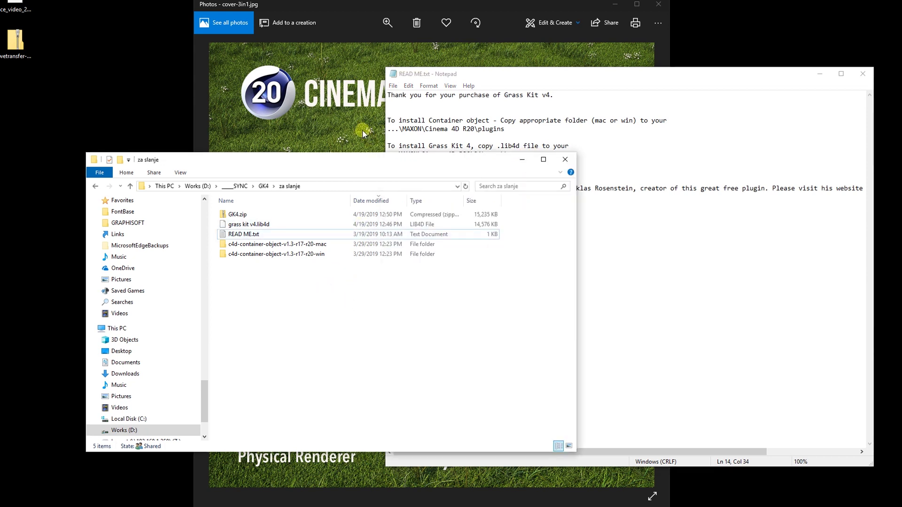
- Look at the Grass Kit 4 cover image, then switch to Cinema 4D and view the whole sample strip with nothing selected
click(353, 5)
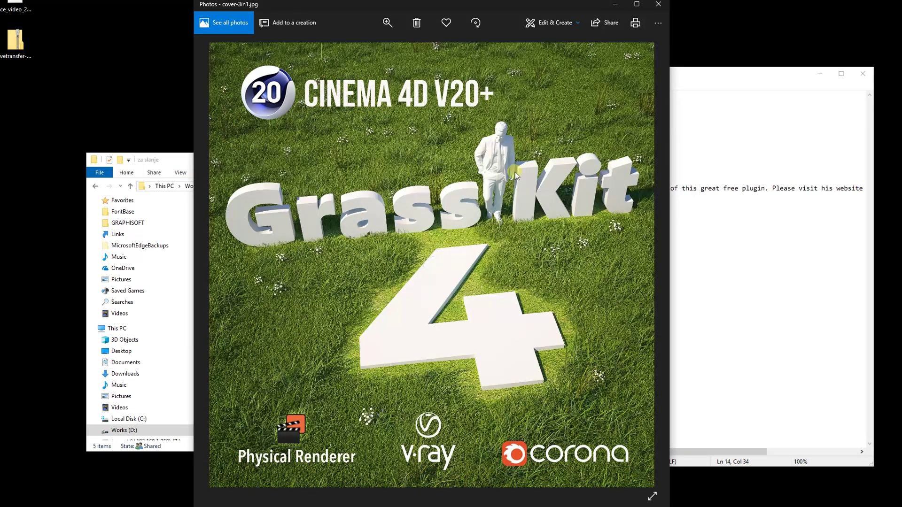
mouse_move(496, 506)
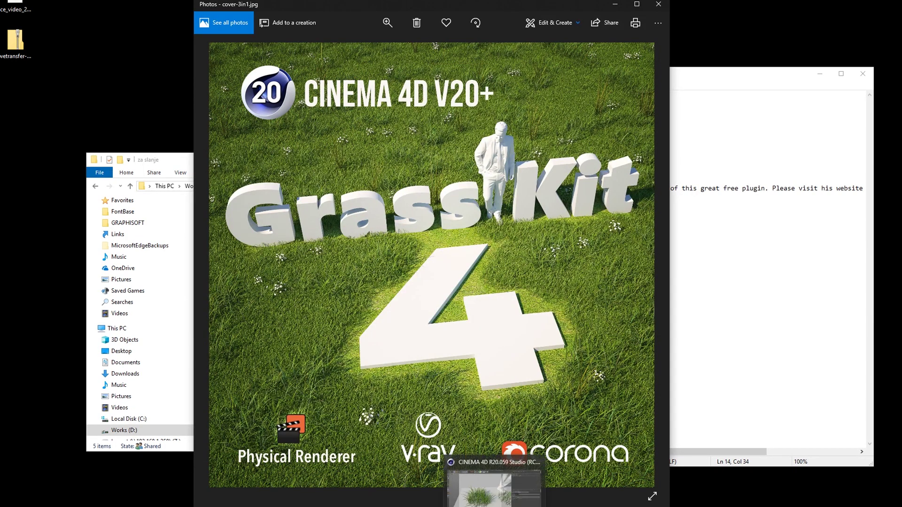
click(497, 491)
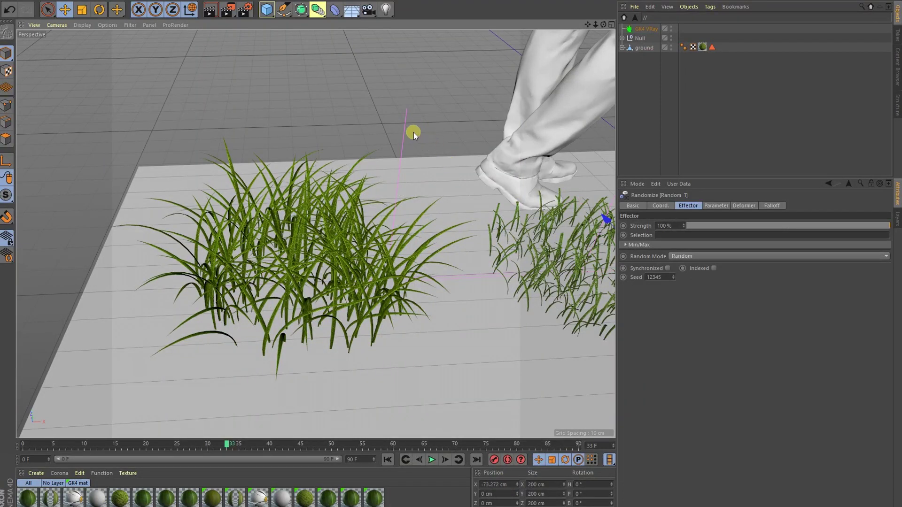
alt+right_drag(445, 173, 292, 201)
alt+drag(395, 251, 339, 283)
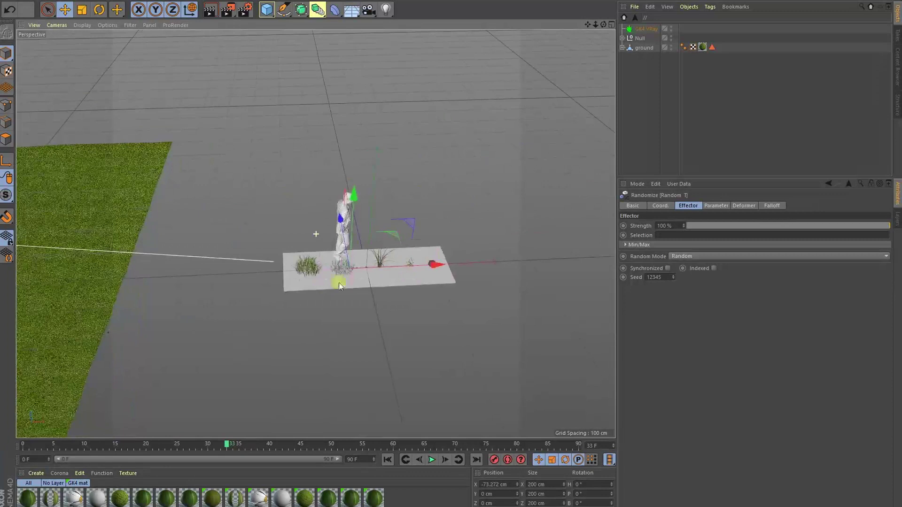
click(633, 98)
- Bring up the Content Browser and examine the Corona, Physical and V-Ray versions in the Grass Kit v4 preset library
drag(0, 155, 228, 84)
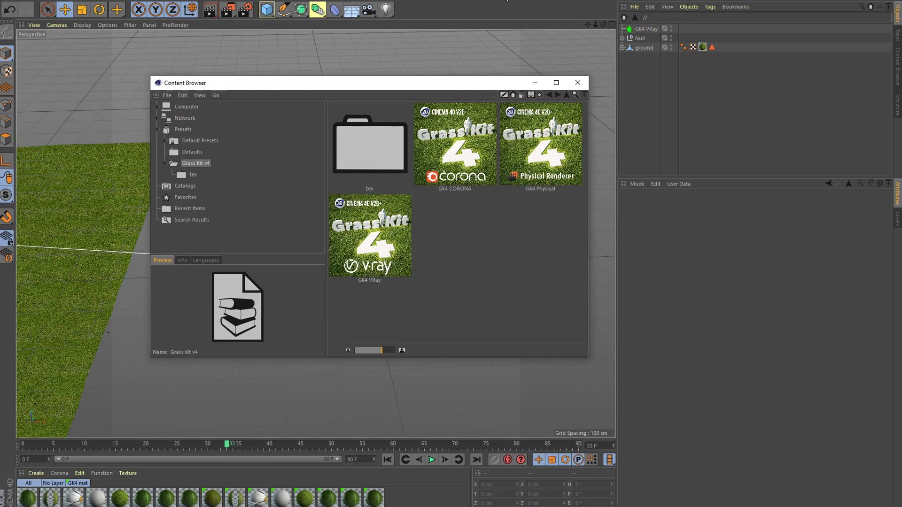
click(502, 0)
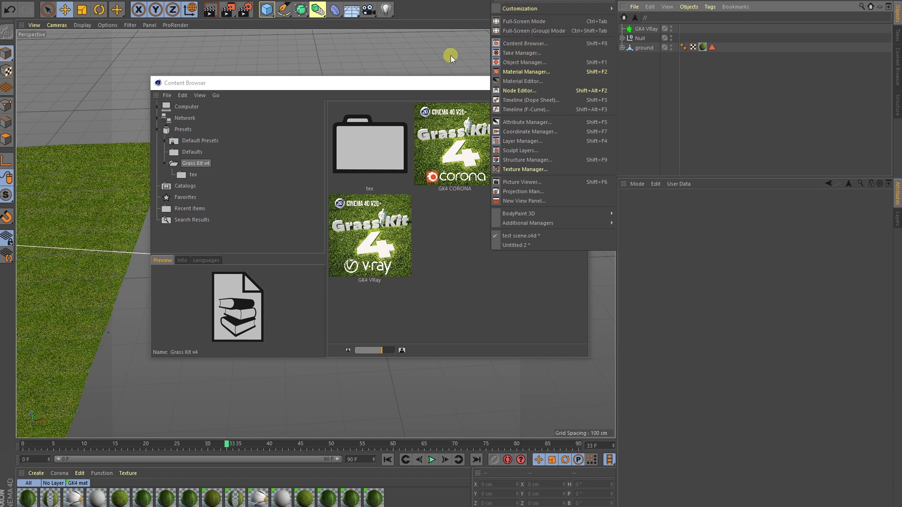
click(416, 83)
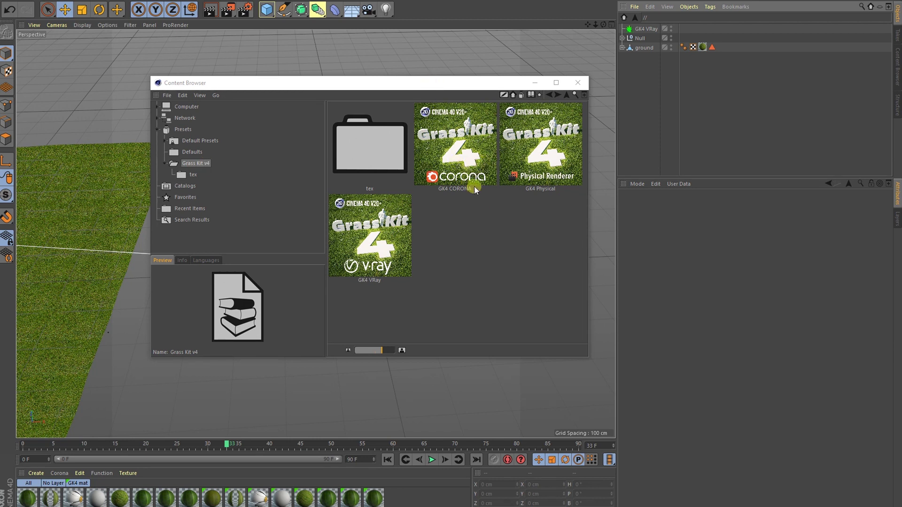
click(469, 167)
click(483, 208)
click(432, 220)
drag(418, 82, 374, 66)
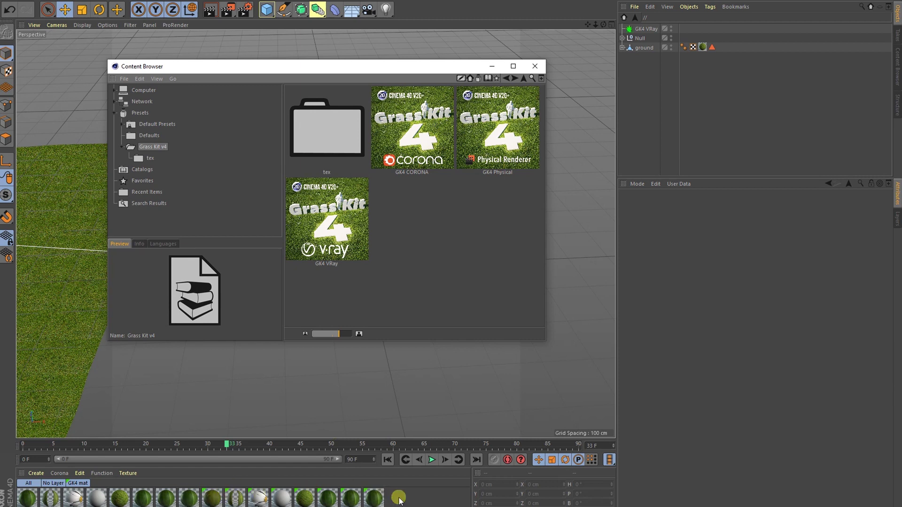
- Remove the unused materials from the scene and close the Content Browser
click(102, 473)
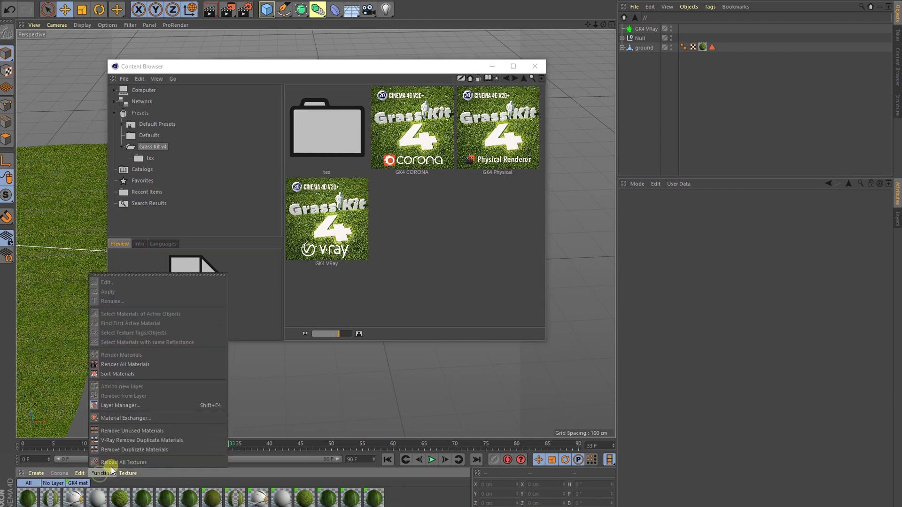
click(126, 430)
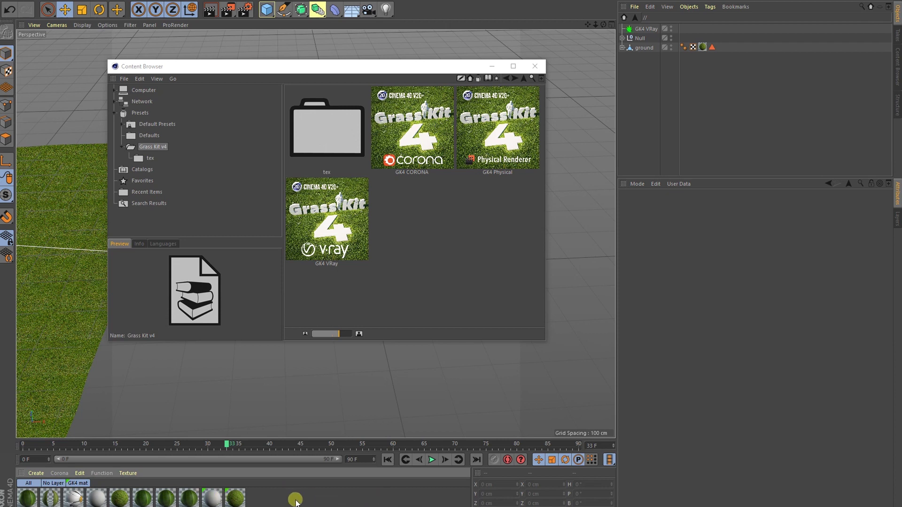
mouse_move(236, 501)
mouse_down()
mouse_move(213, 502)
mouse_move(226, 503)
mouse_up()
drag(403, 71, 406, 83)
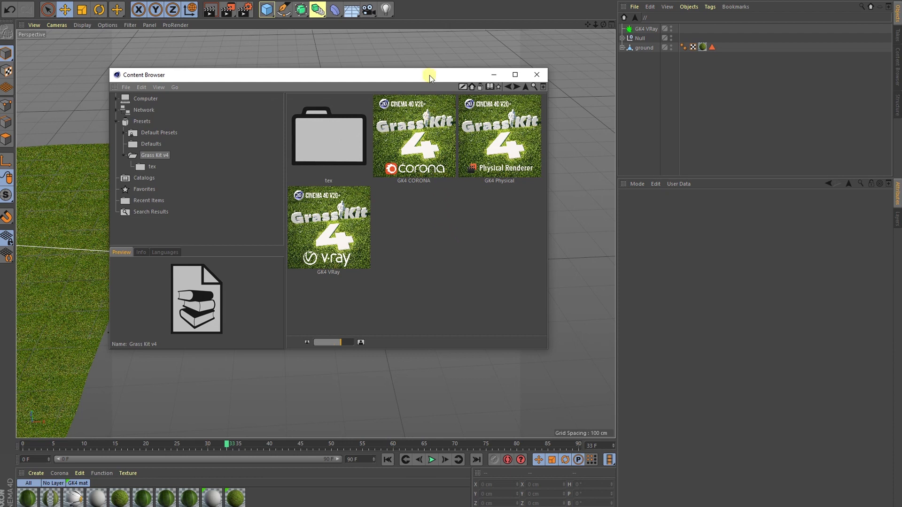
drag(429, 75, 453, 64)
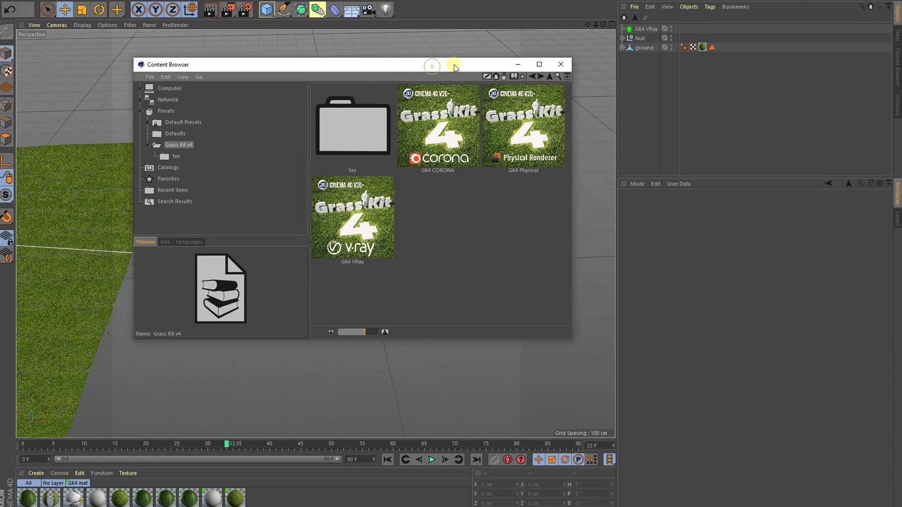
click(562, 65)
- Select the GK4 VRay container and show its Wild grass settings, with more room for the attributes
alt+right_drag(318, 267, 472, 258)
alt+middle_drag(471, 221, 405, 228)
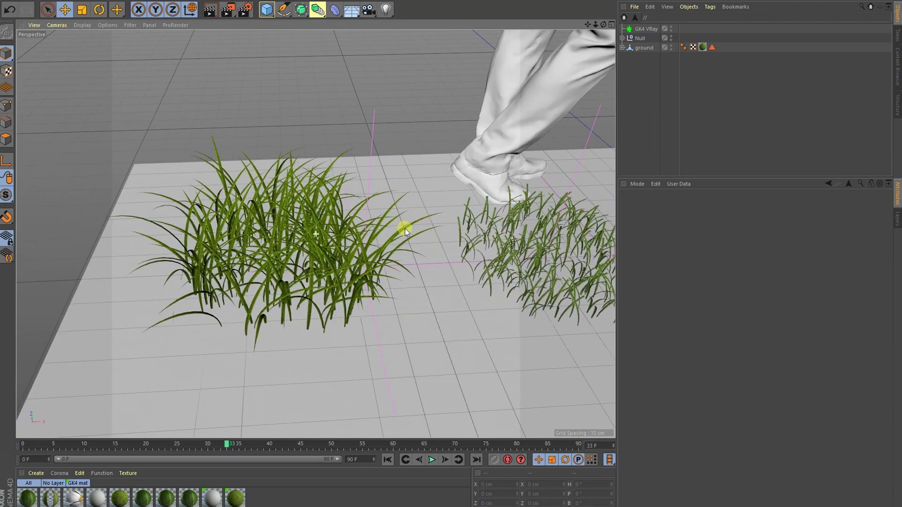
click(645, 30)
drag(734, 181, 733, 128)
click(733, 151)
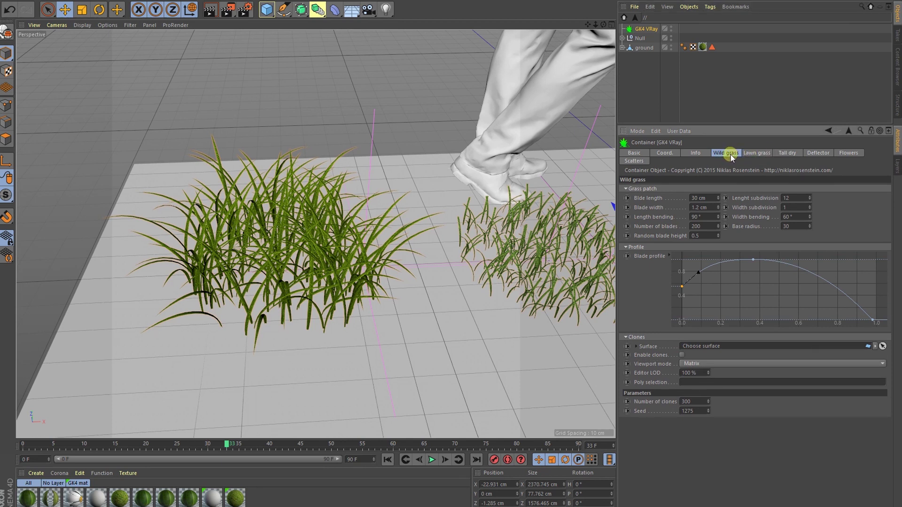
- Review the container's Lawn grass and Tall dry settings alongside their sample patches in the scene
click(755, 154)
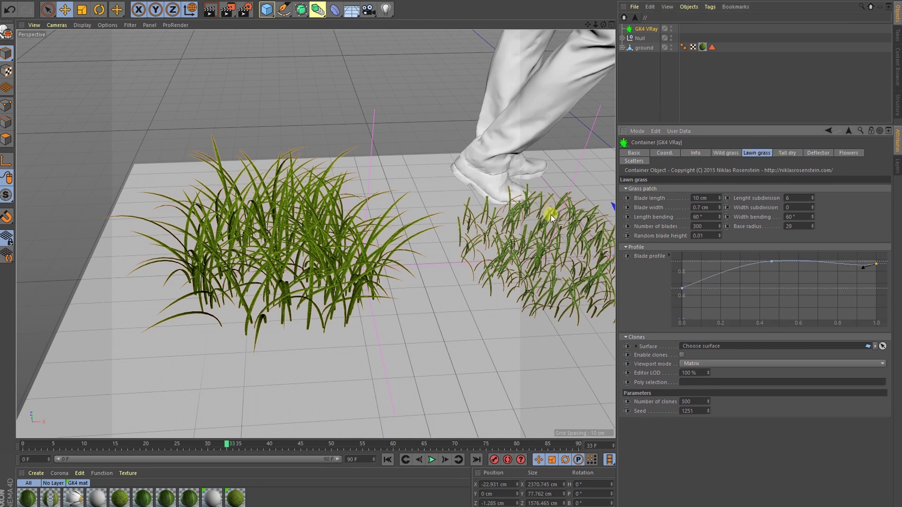
alt+middle_drag(550, 218, 298, 228)
alt+middle_drag(454, 225, 254, 246)
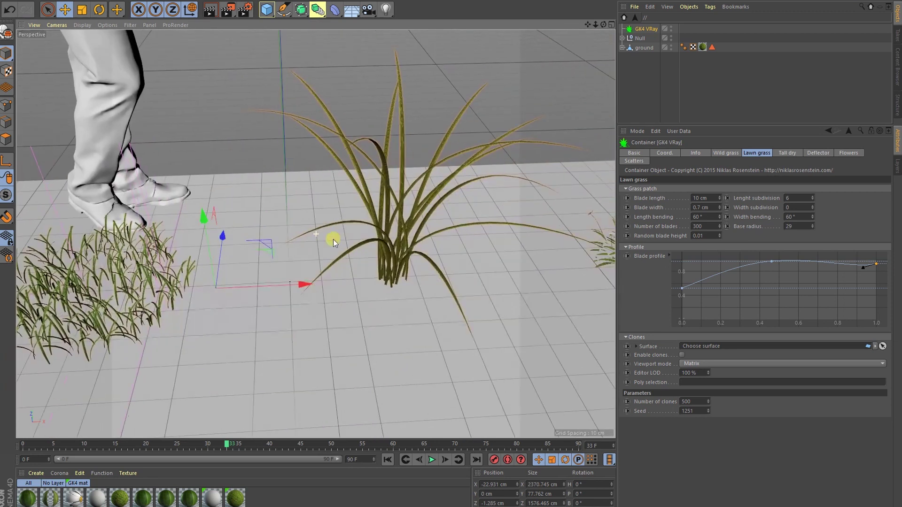
click(783, 154)
alt+middle_drag(455, 218, 268, 228)
alt+middle_drag(483, 236, 377, 242)
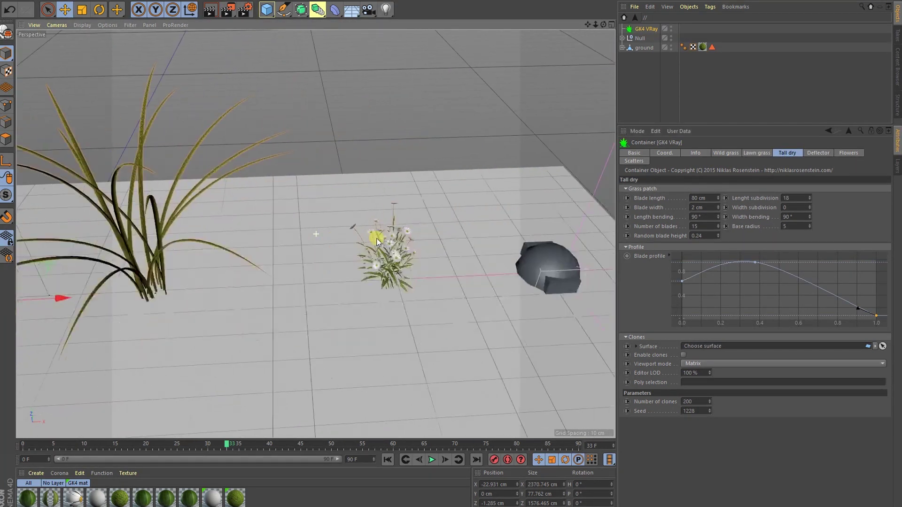
- Review the container's Flowers settings and its three Scatters groups, leaving only Scatter-1 expanded
click(849, 153)
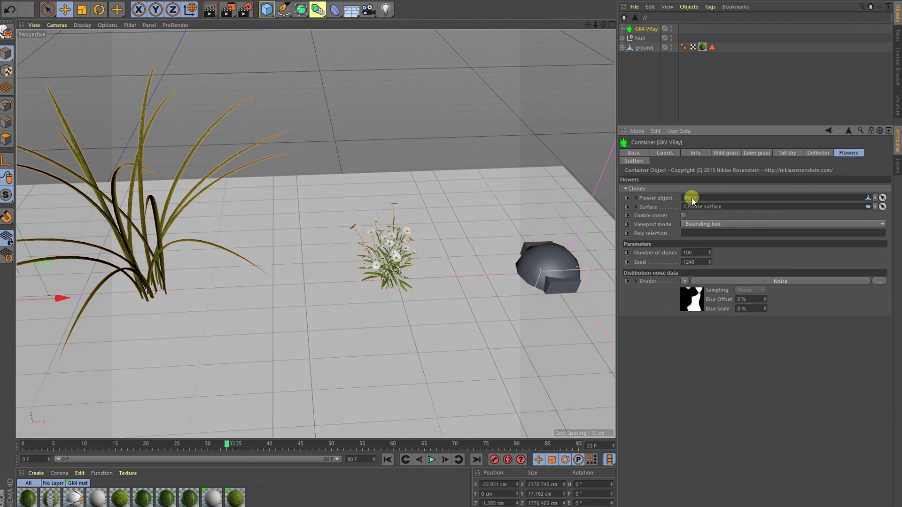
click(636, 161)
click(643, 188)
click(642, 200)
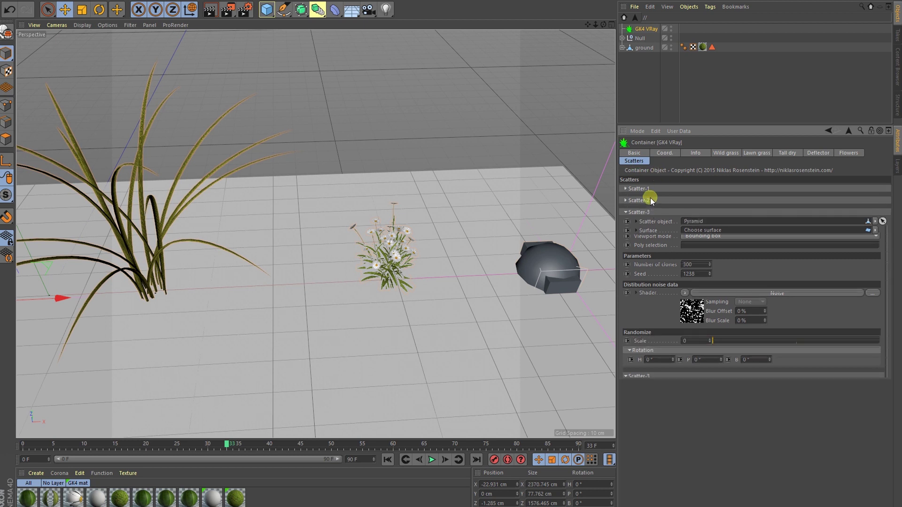
click(649, 212)
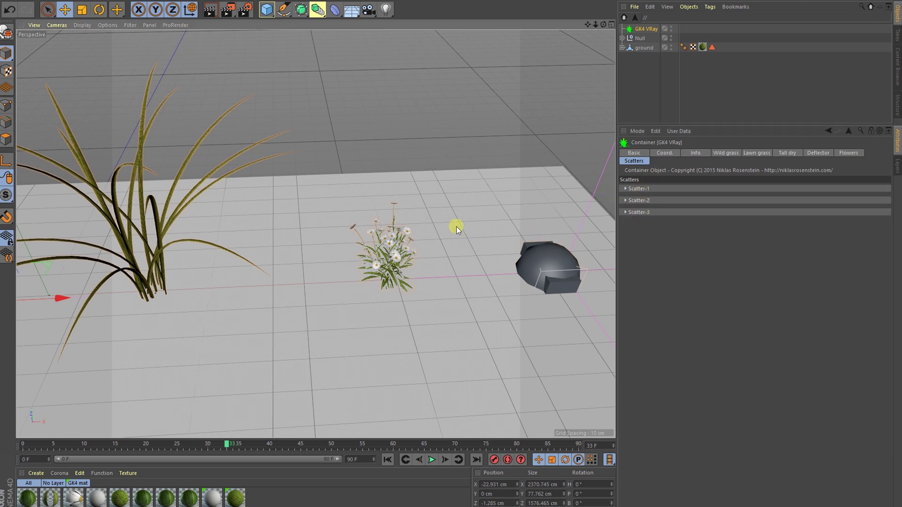
alt+drag(459, 226, 499, 205)
click(648, 188)
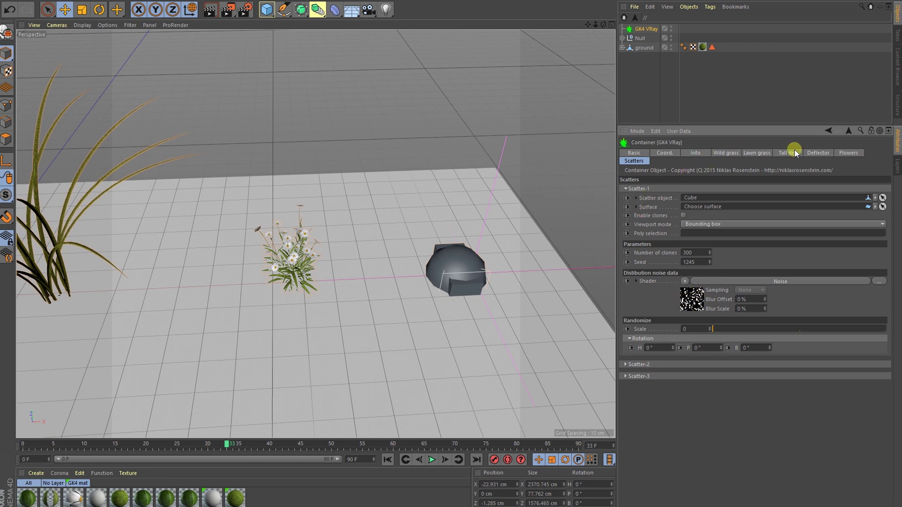
- Return to the Wild grass settings and display the viewport in Quick Shading (Lines) to inspect the wild grass blades' subdivisions
click(725, 153)
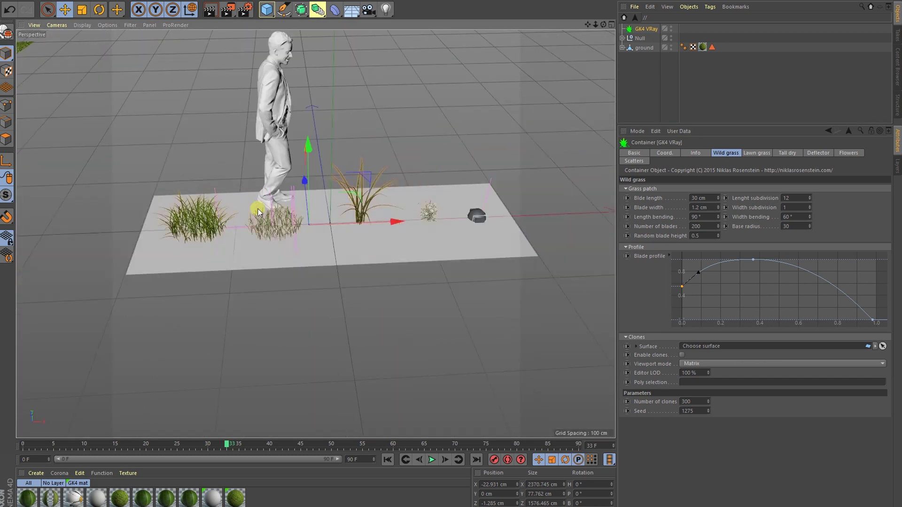
alt+drag(259, 213, 247, 216)
alt+right_drag(246, 217, 139, 46)
click(81, 25)
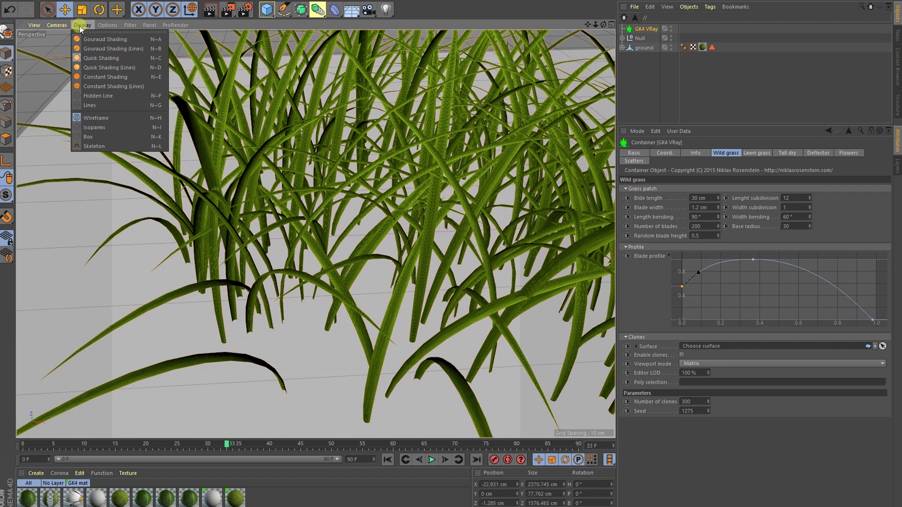
click(113, 70)
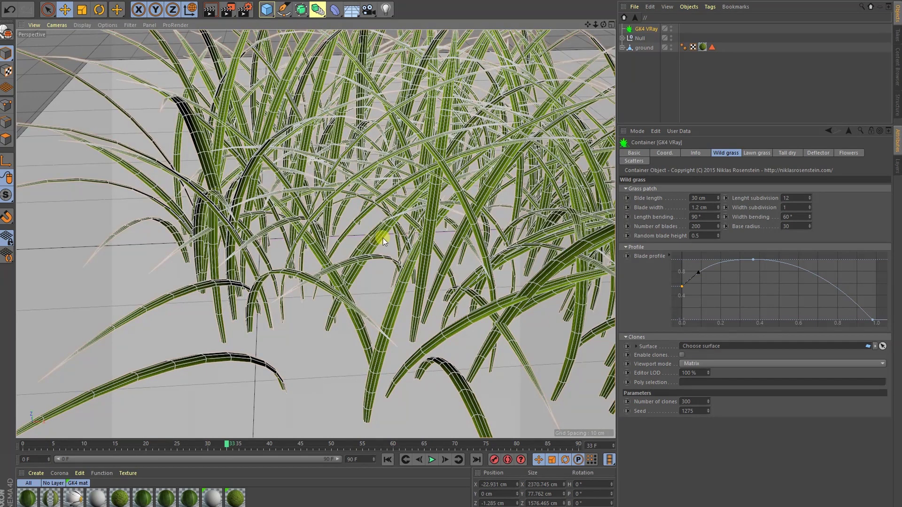
alt+drag(380, 235, 344, 232)
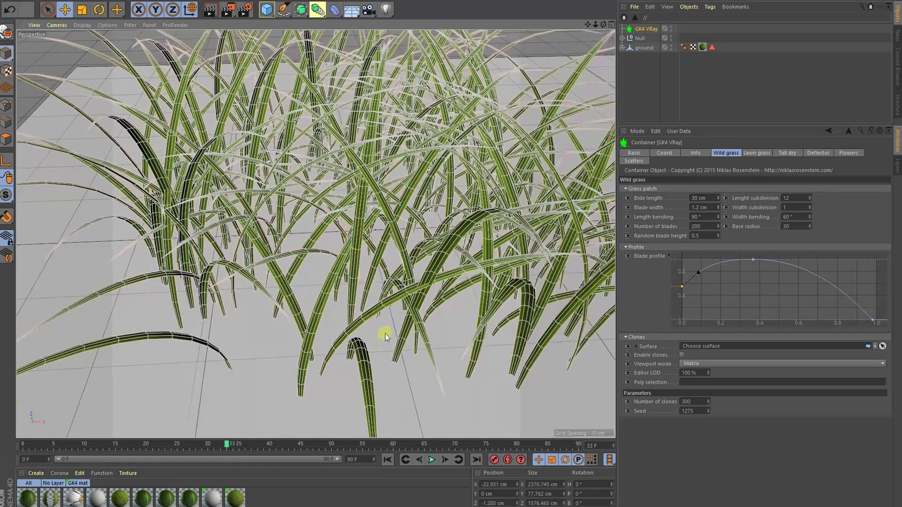
alt+drag(366, 291, 354, 280)
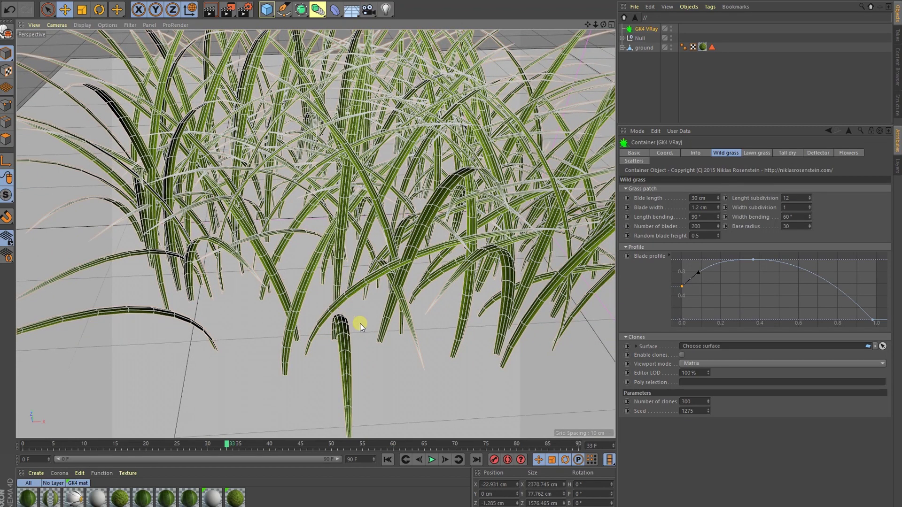
alt+right_drag(353, 328, 327, 310)
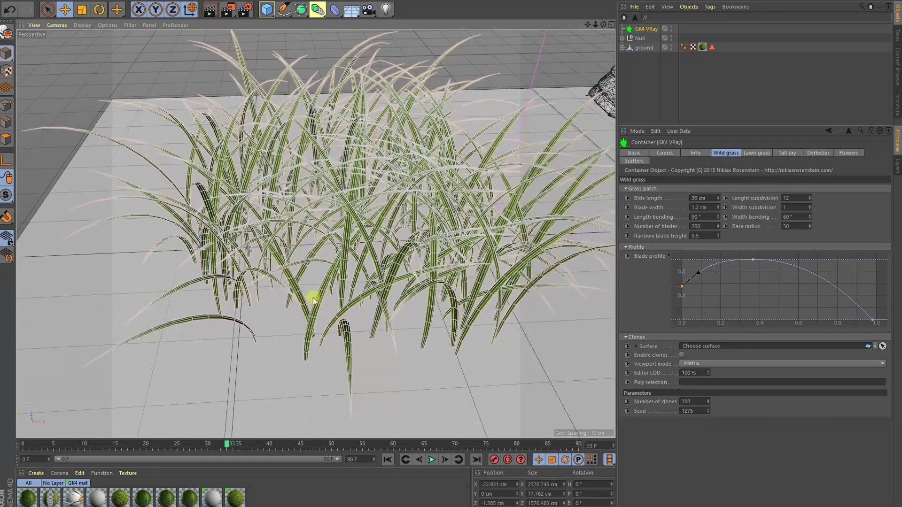
- Inspect the wild grass blades up close and set their blade length to 50 cm
alt+drag(313, 300, 292, 294)
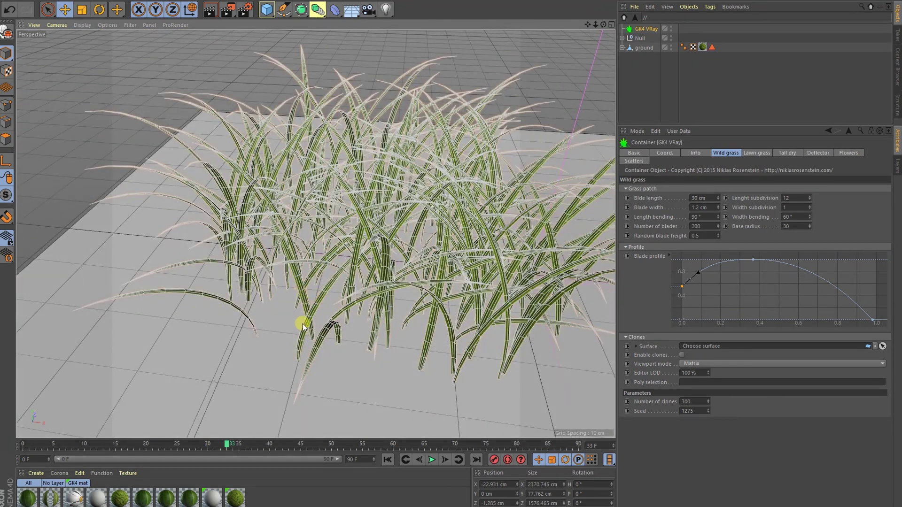
alt+right_drag(303, 323, 323, 326)
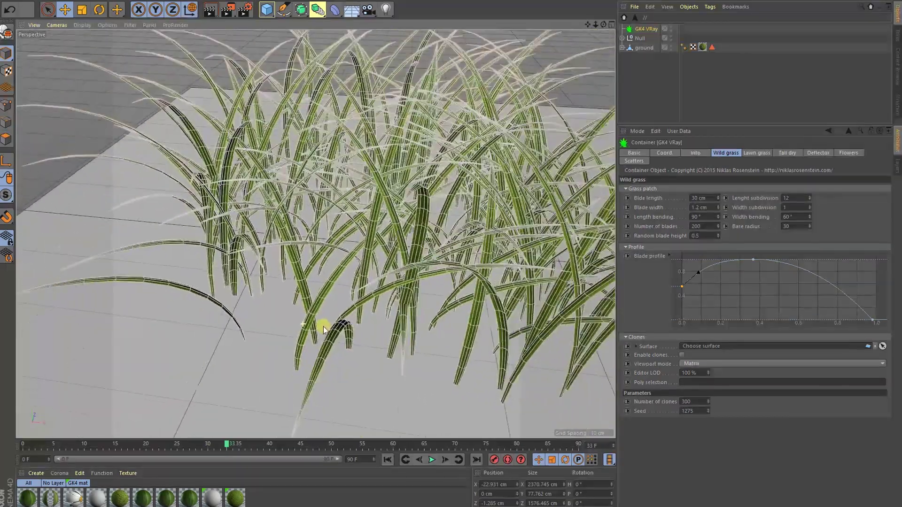
alt+drag(413, 324, 347, 310)
alt+right_drag(332, 314, 356, 329)
alt+drag(357, 328, 390, 265)
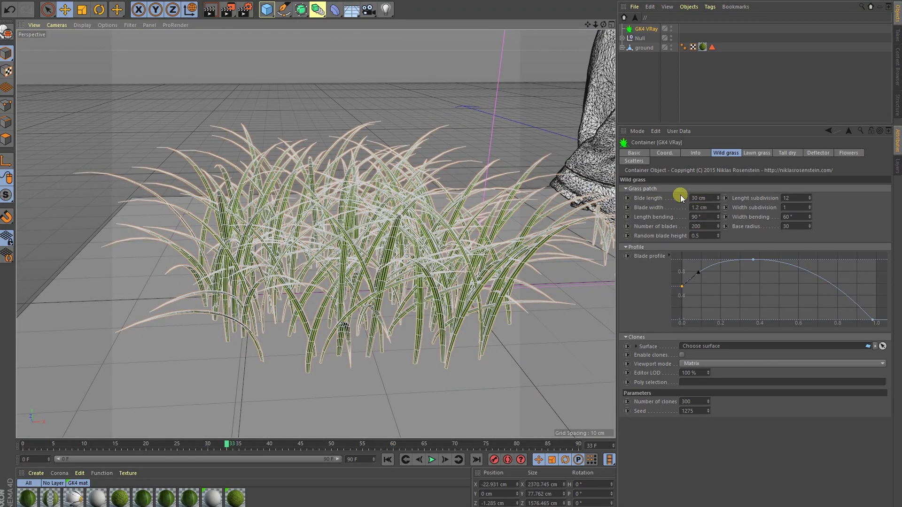
click(713, 199)
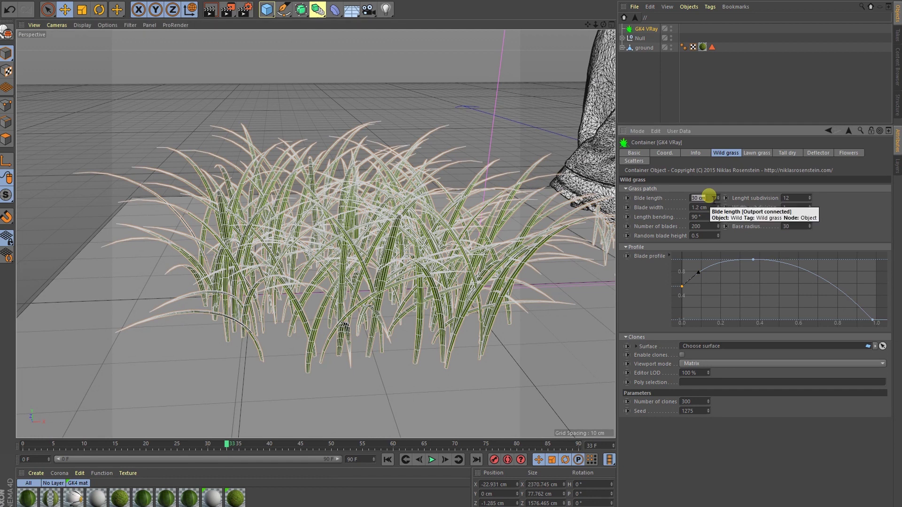
text(50)
key(Return)
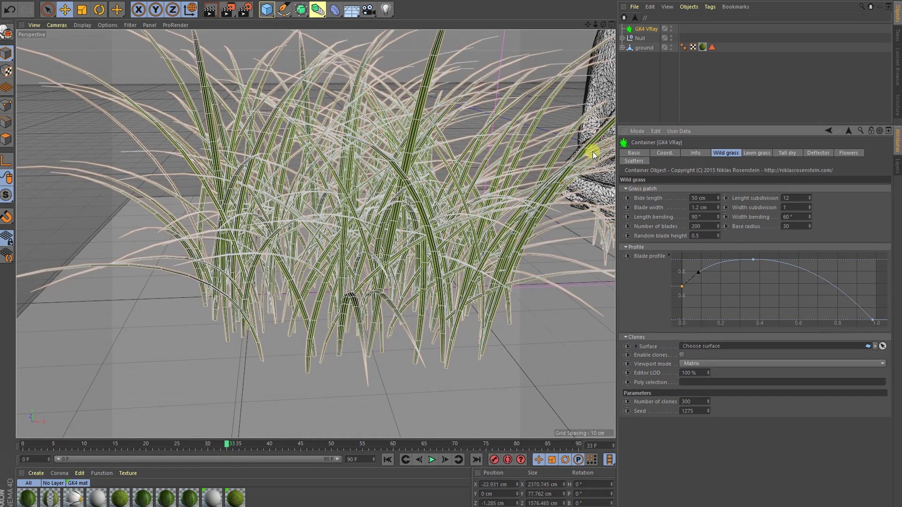
- Try wild grass length subdivisions of 5 and 1 to compare how smoothly the blades curve
double_click(789, 199)
text(5)
key(Return)
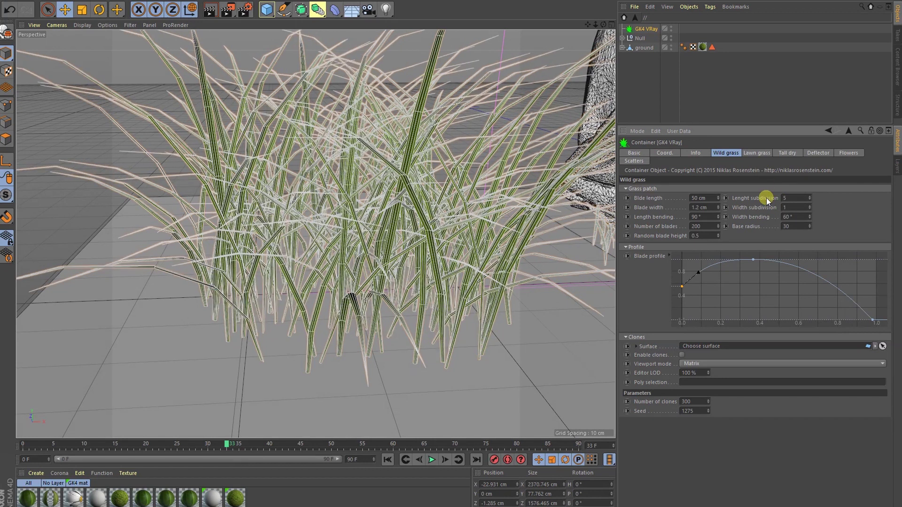
double_click(789, 198)
text(1)
key(Return)
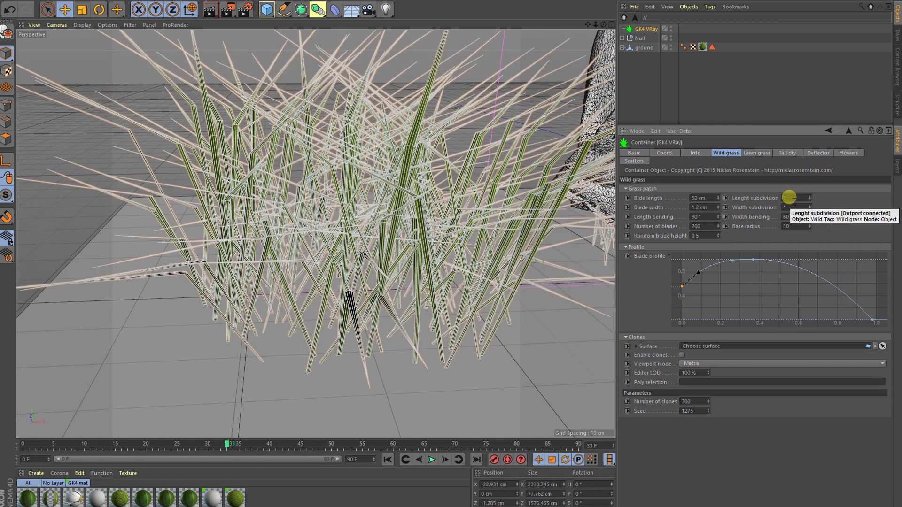
- Set the wild grass length subdivision to 16 and the blade width to 5 cm
double_click(793, 198)
text(10)
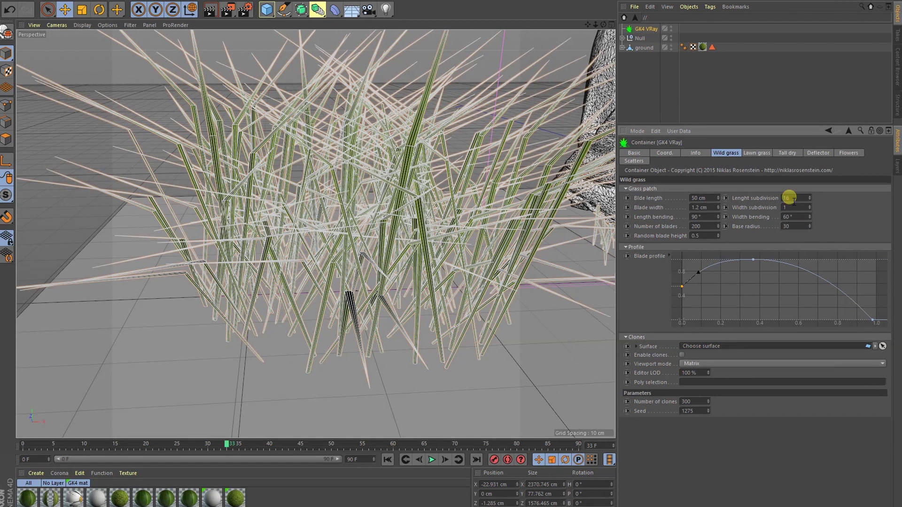
key(Return)
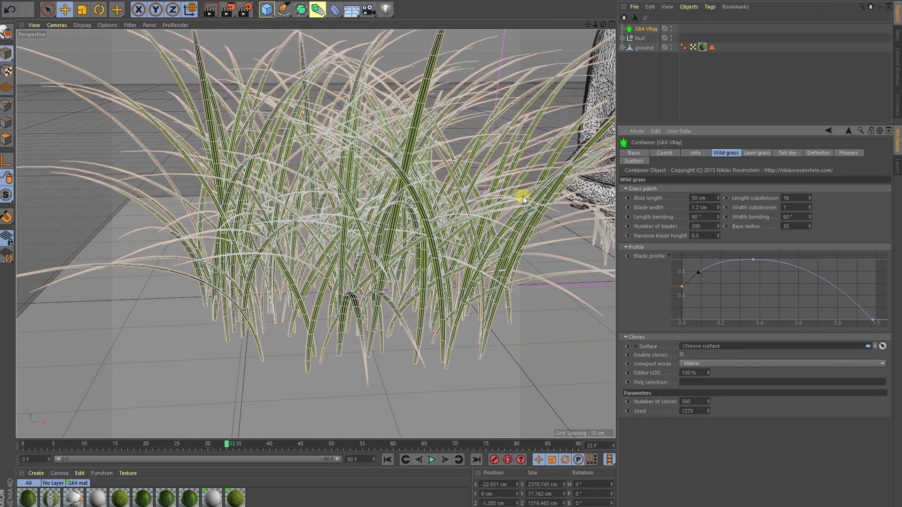
double_click(709, 208)
text(5)
key(Return)
alt+right_drag(458, 211, 475, 224)
mouse_move(435, 246)
alt+mouse_down()
mouse_move(486, 251)
mouse_move(415, 249)
mouse_move(425, 247)
alt+mouse_up()
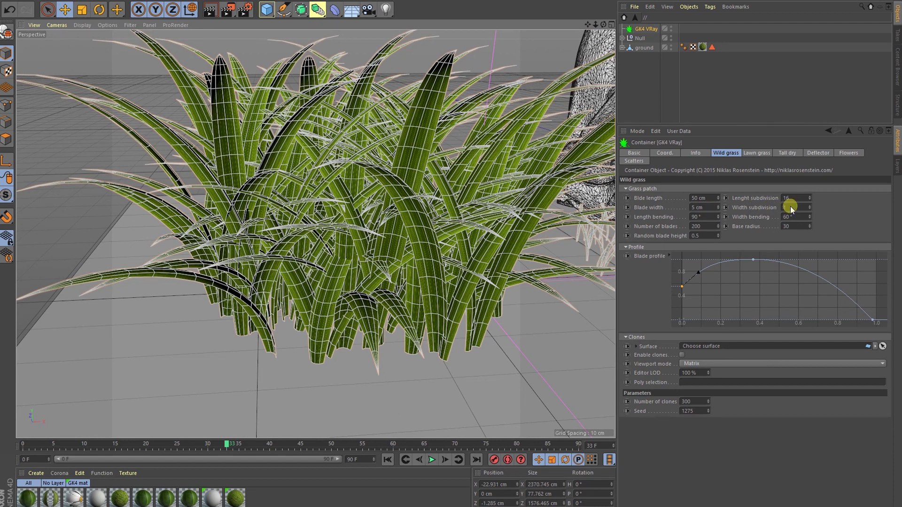
- Try a width subdivision of 6 on the wild grass blades and set it back to 1
double_click(801, 207)
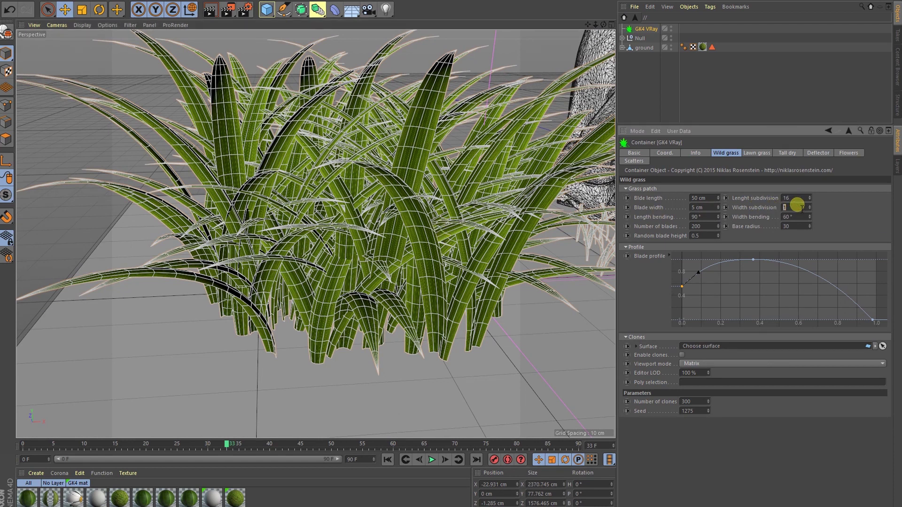
key(Return)
mouse_move(438, 260)
alt+right_down()
mouse_move(515, 253)
mouse_move(429, 264)
mouse_move(437, 266)
alt+right_up()
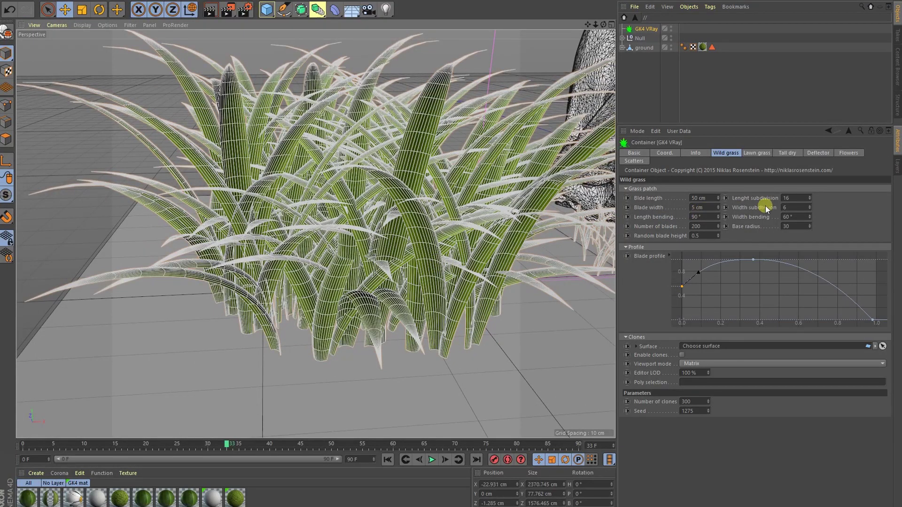
drag(795, 206, 785, 206)
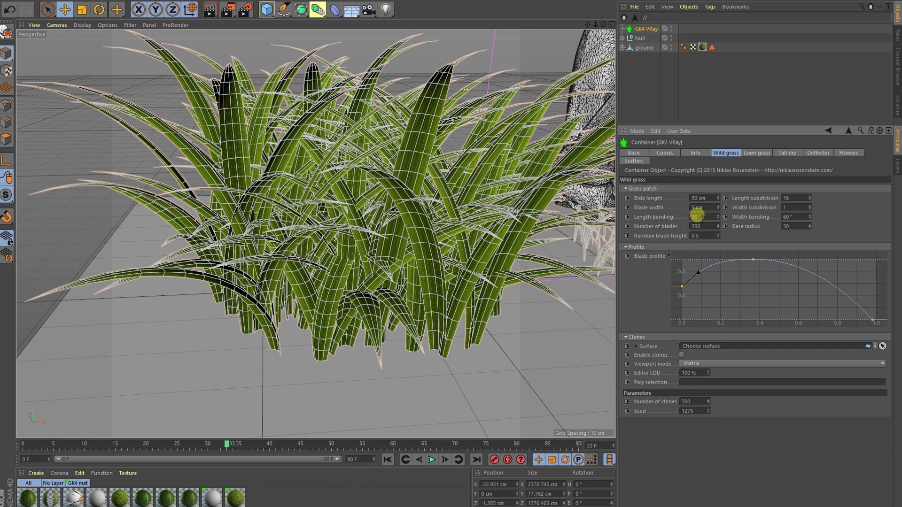
- Try a length bending of 180° on the wild grass and set it to 20°
click(698, 216)
double_click(704, 217)
text(180)
key(Return)
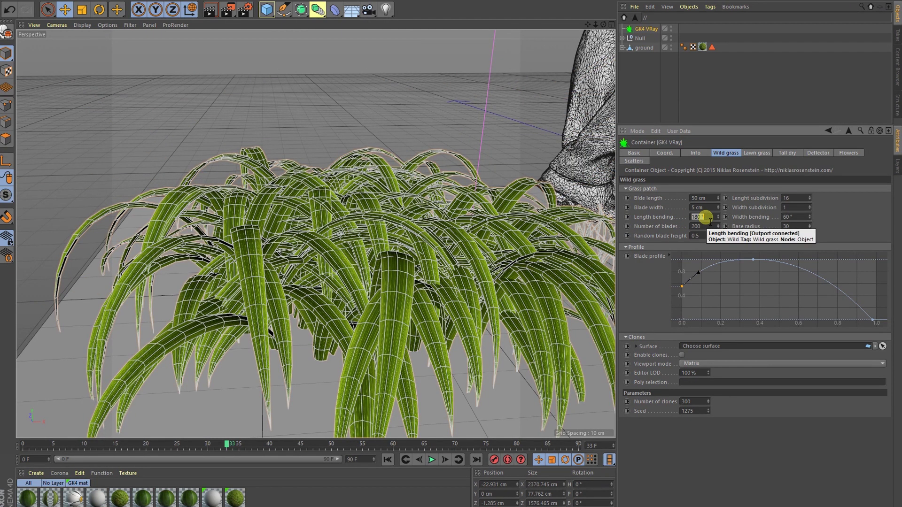
text(20)
key(Return)
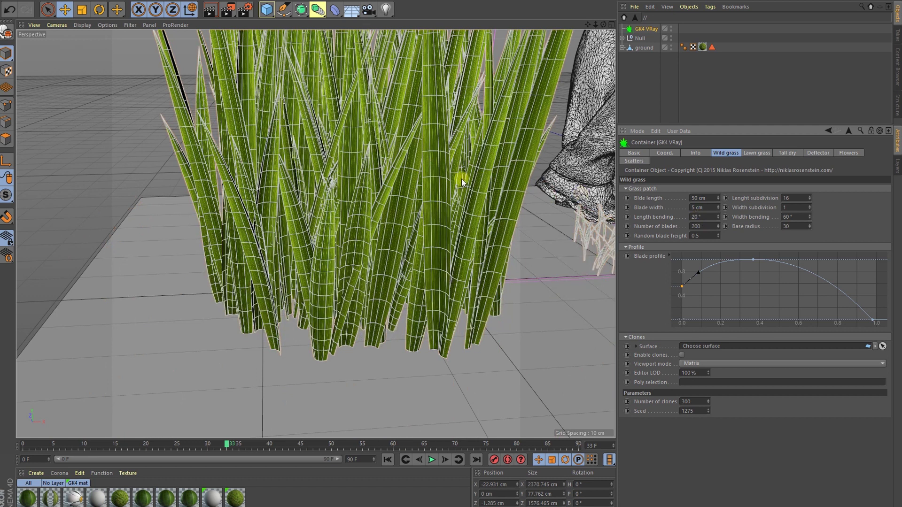
- Try width bendings of 0° and 180° while viewing the bases of the wild grass blades up close
alt+drag(450, 184, 464, 261)
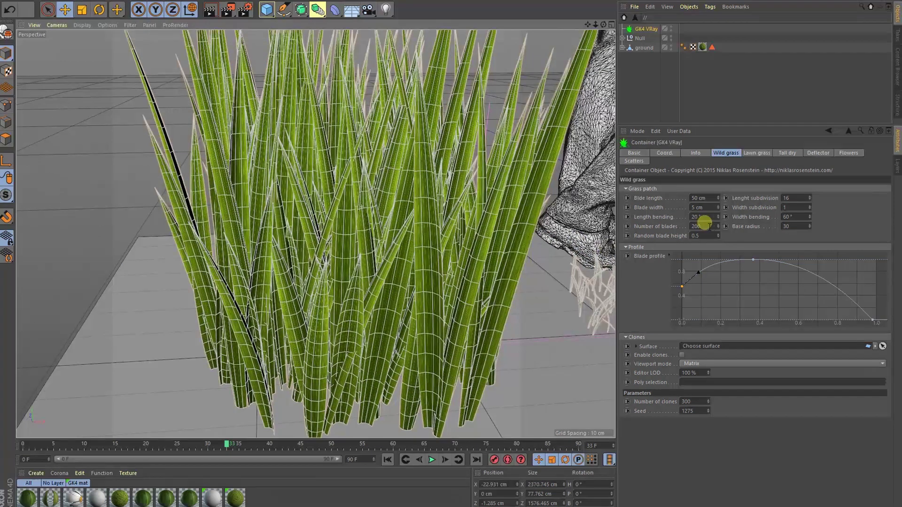
middle_click(477, 317)
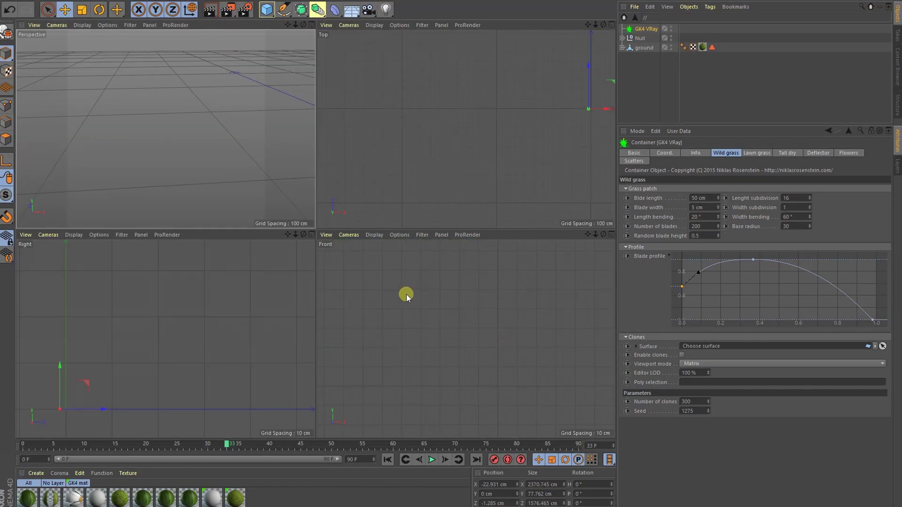
middle_click(258, 208)
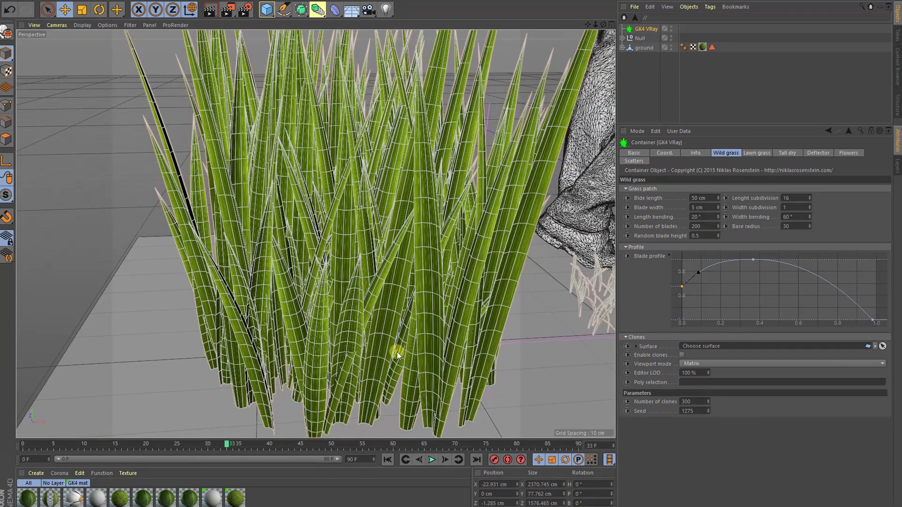
alt+drag(397, 351, 317, 350)
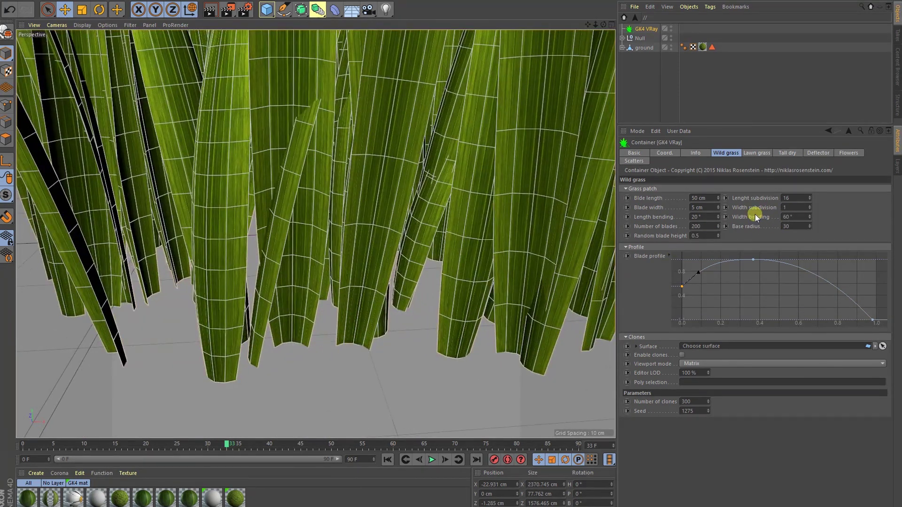
double_click(786, 217)
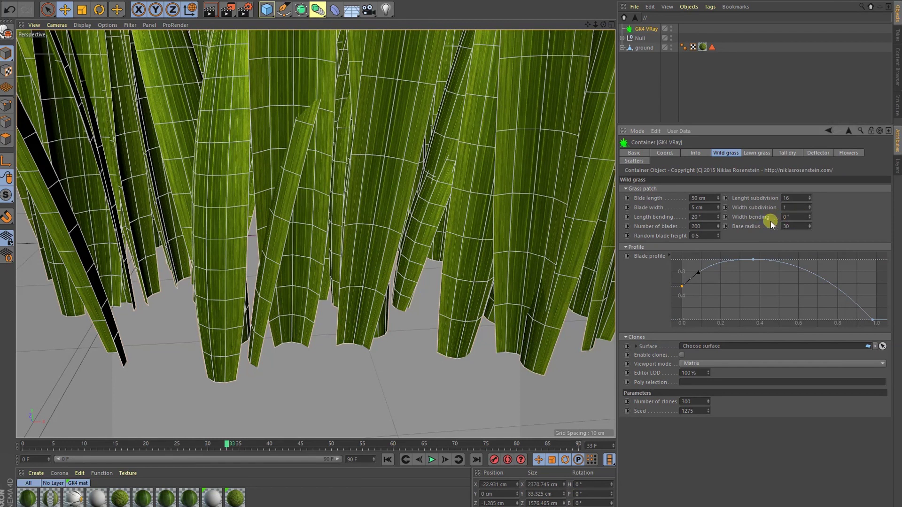
click(794, 209)
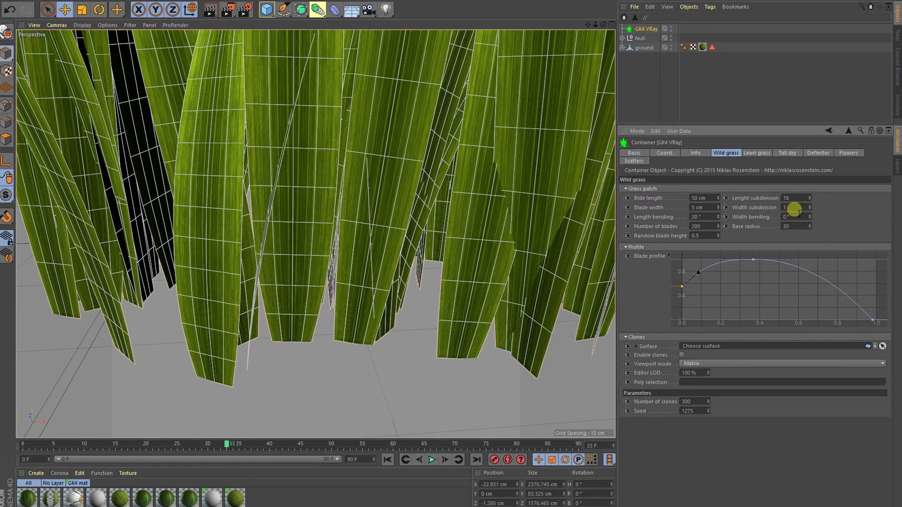
click(797, 215)
text(180)
key(Return)
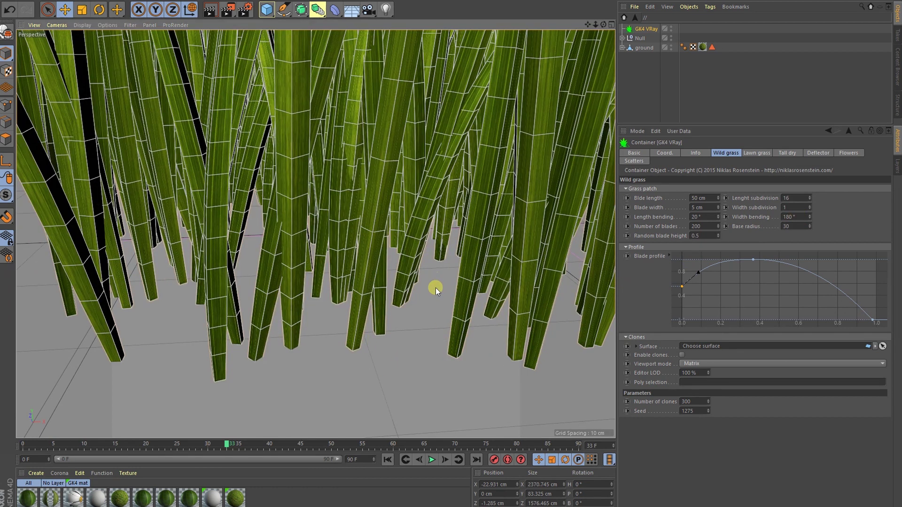
- Try a width subdivision of 8 on the wild grass and inspect the cross-section of the blades
alt+middle_drag(436, 288, 427, 300)
alt+right_drag(421, 305, 403, 319)
mouse_move(402, 319)
alt+mouse_down()
mouse_move(352, 371)
mouse_move(306, 359)
mouse_move(405, 326)
mouse_move(390, 322)
alt+mouse_up()
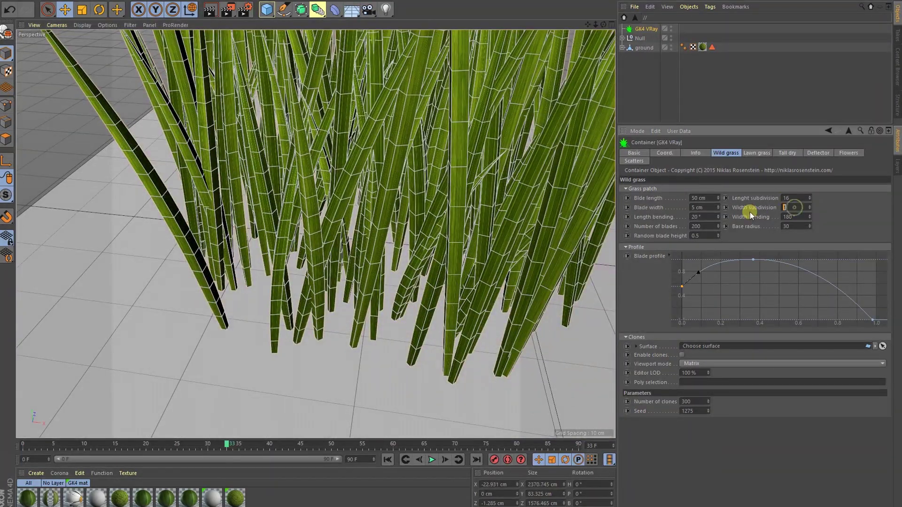
text(8)
key(Return)
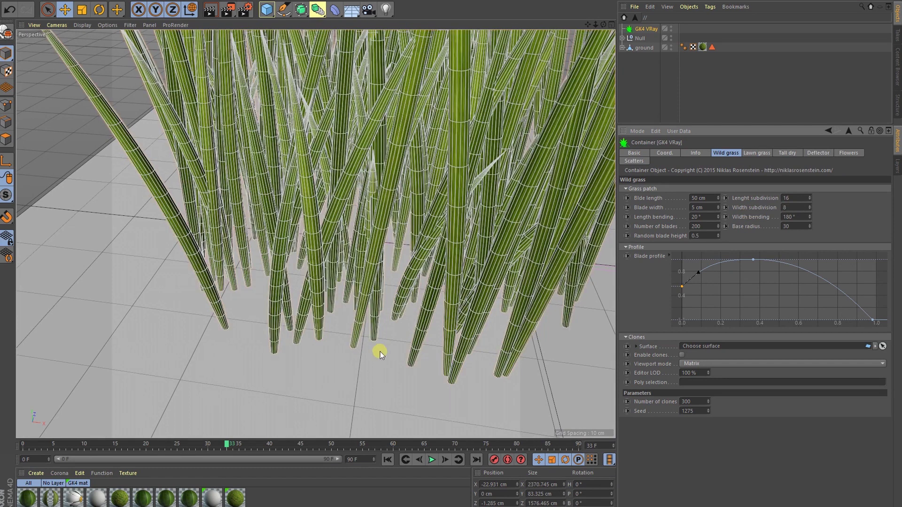
scroll(392, 339, up, 6)
scroll(411, 328, down, 5)
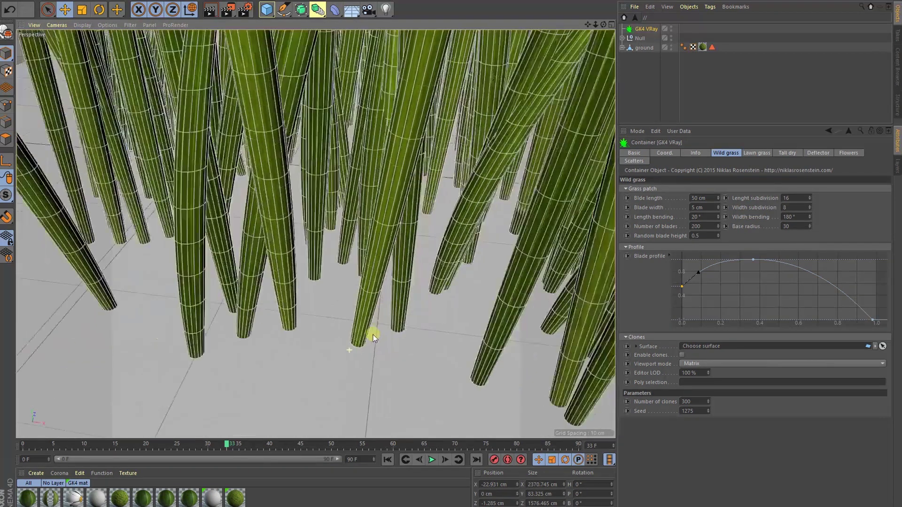
- Try a negative width bending of -45° on the wild grass blades
click(797, 217)
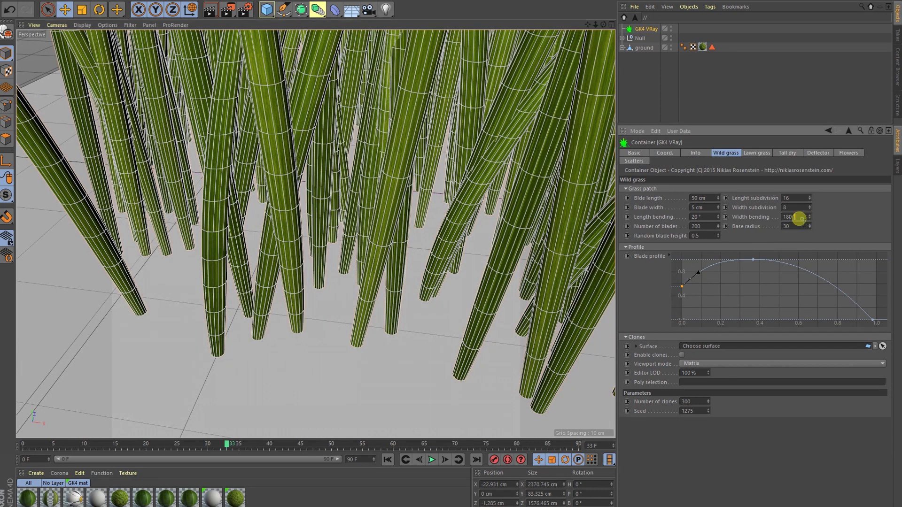
key(BackSpace)
text(-45)
key(Return)
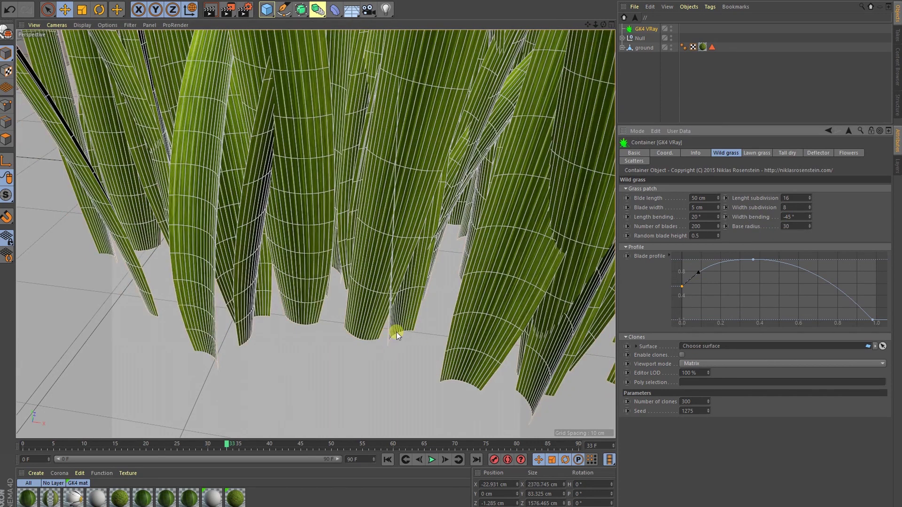
- Set the wild grass width bending to 30° and the width subdivision to 1
click(789, 217)
text(30)
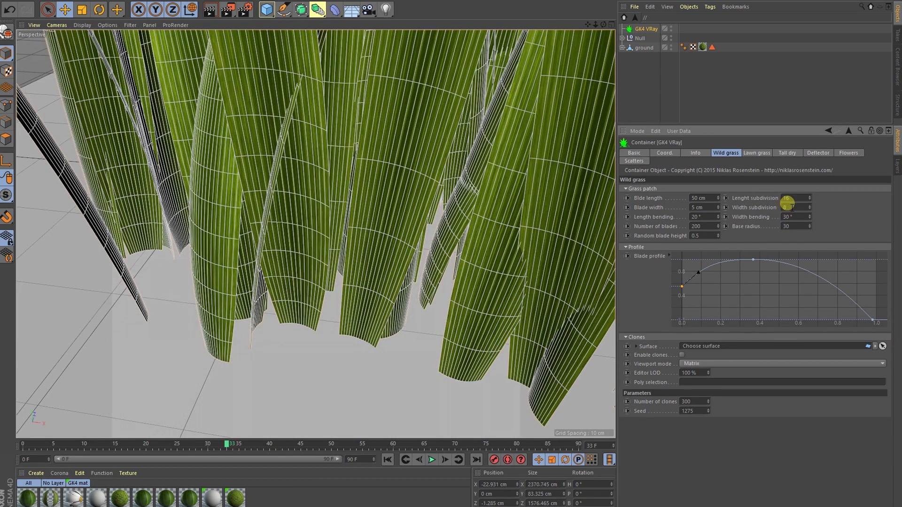
click(788, 207)
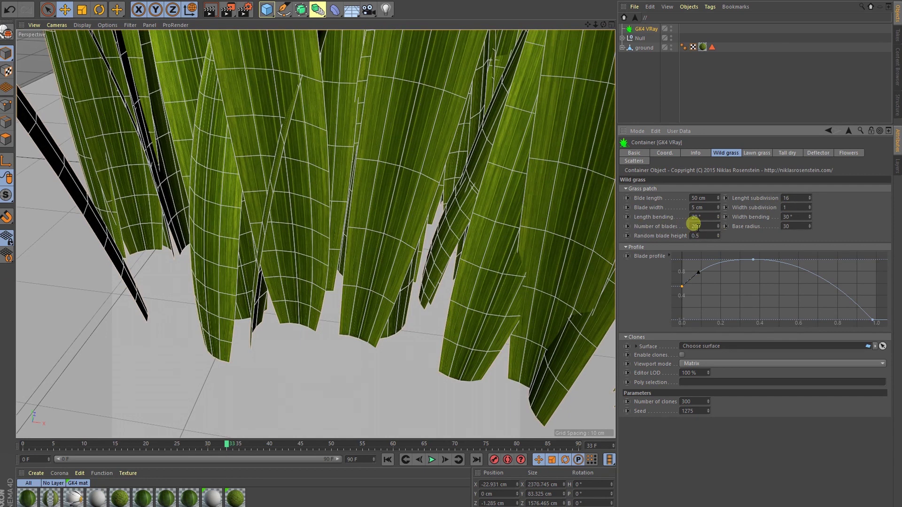
- With the whole wild grass patch in view, try a base radius of 60 and set it to 10
click(696, 226)
alt+right_drag(453, 247, 383, 271)
alt+middle_drag(484, 207, 450, 272)
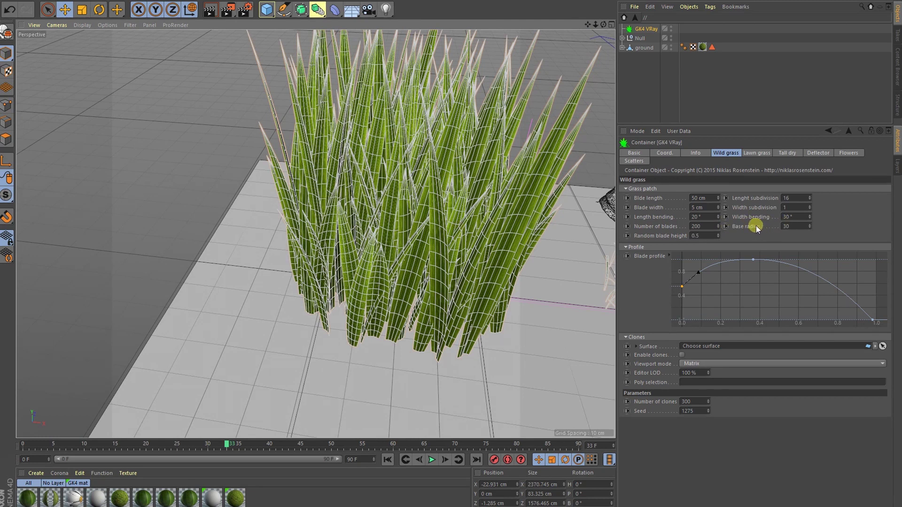
double_click(796, 227)
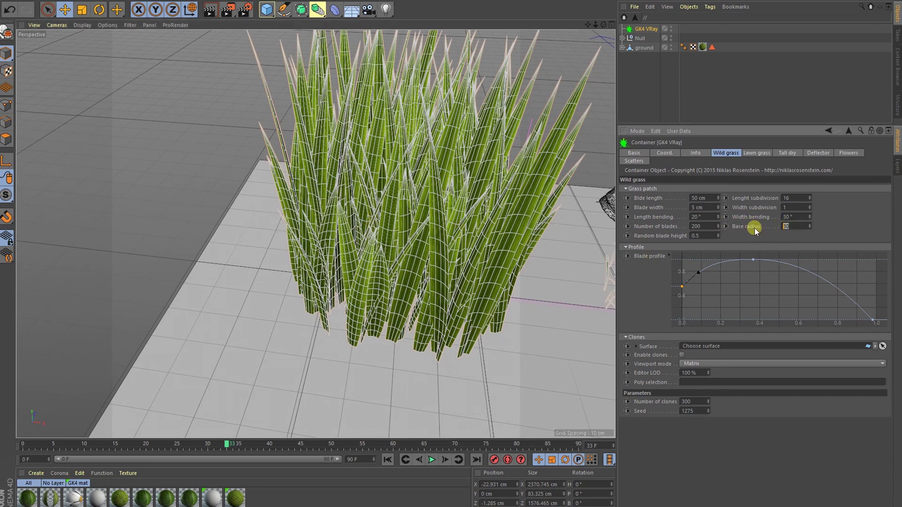
text(60)
key(Return)
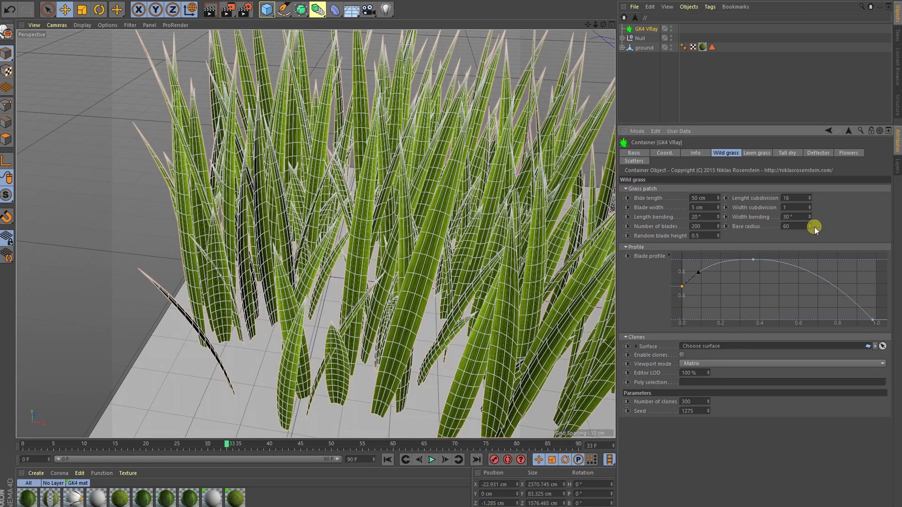
drag(814, 227, 744, 225)
- Try a random blade height of 0 on the wild grass and set it to 1
click(702, 237)
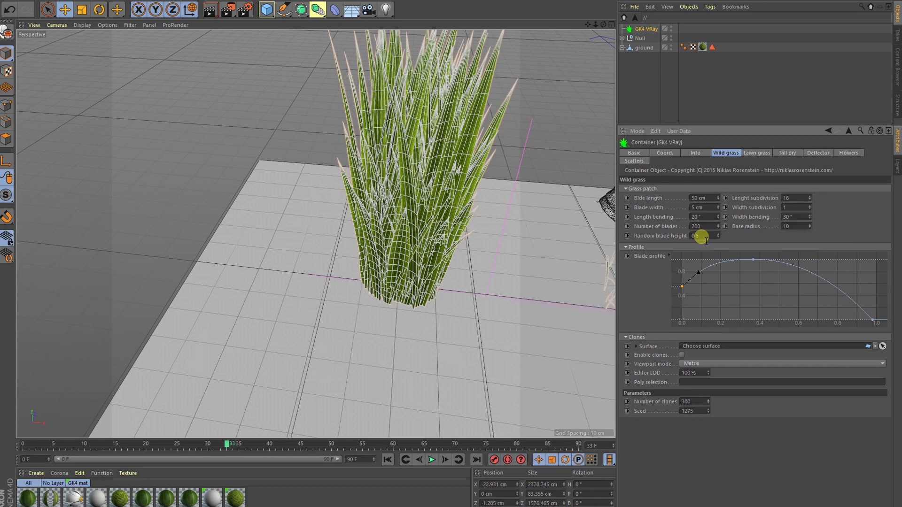
text(0)
key(Return)
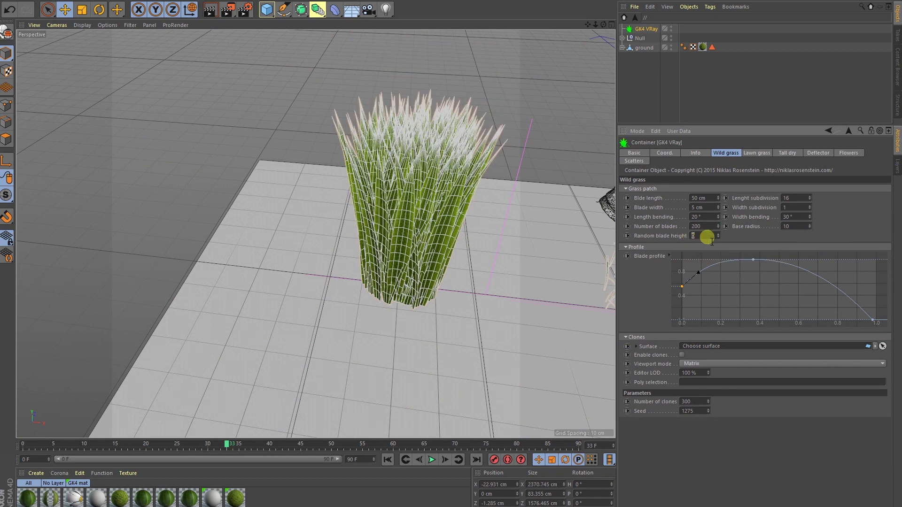
text(1)
key(Return)
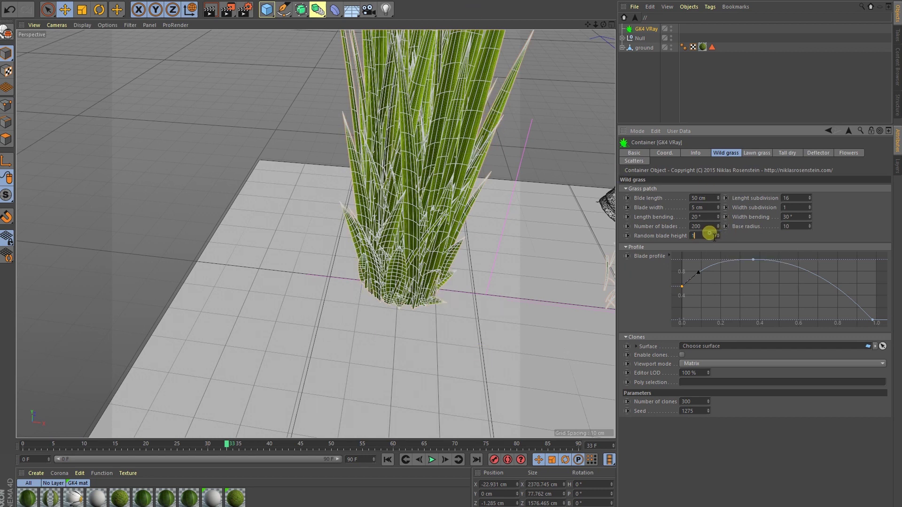
- Try a random blade height of 0.3 on the wild grass and lower it to 0.18
text(0.)
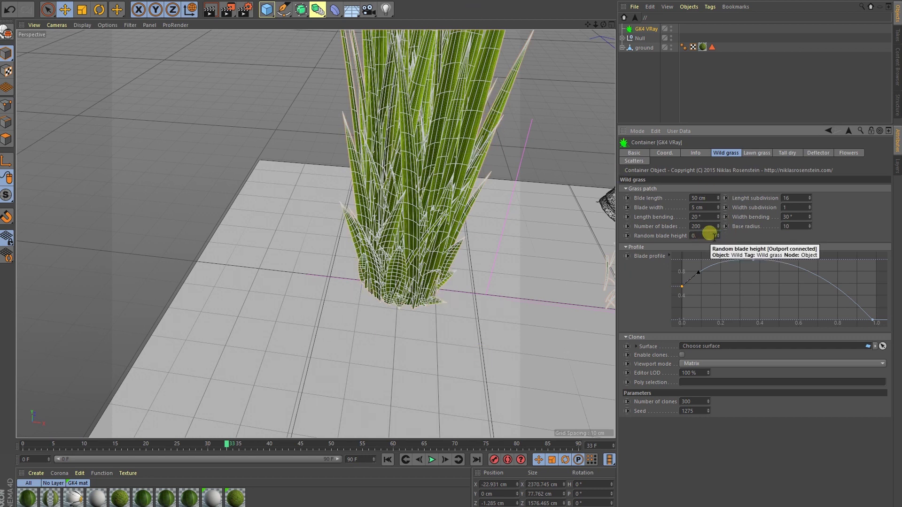
text(3)
key(Return)
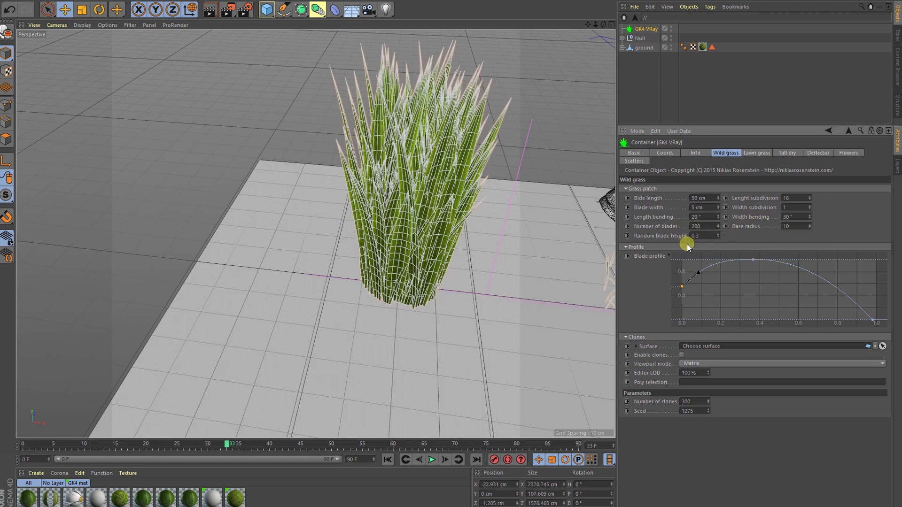
mouse_move(715, 236)
mouse_down()
mouse_move(717, 224)
mouse_move(718, 235)
mouse_up()
- Set the wild grass base radius to 30 and its number of blades to 100
double_click(794, 226)
text(3)
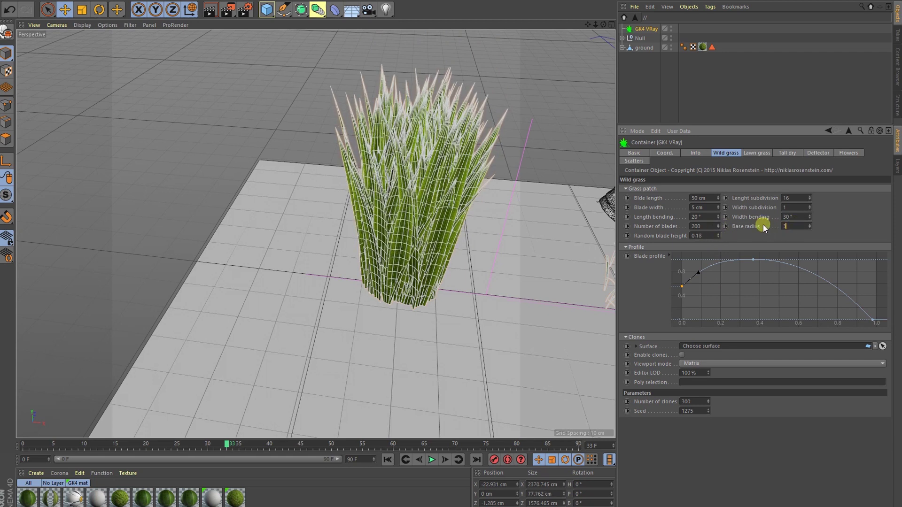
text(0)
key(Return)
double_click(700, 226)
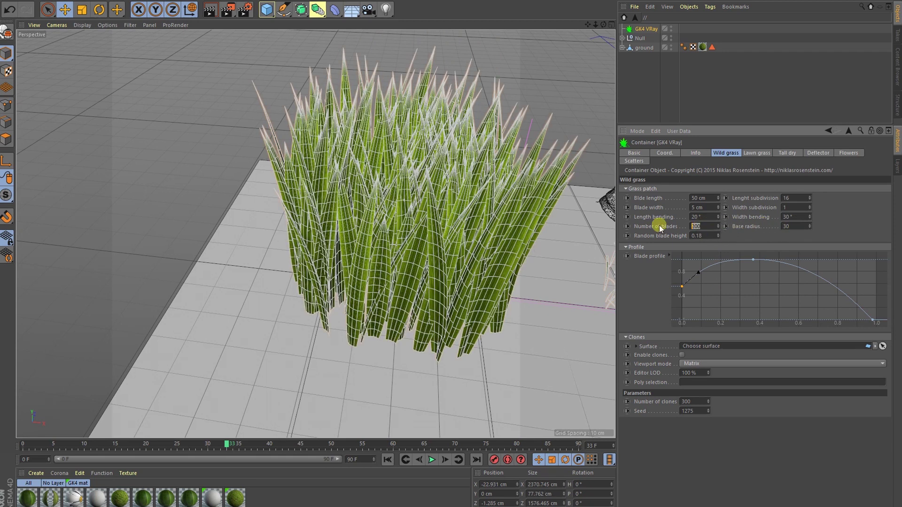
text(100)
key(Return)
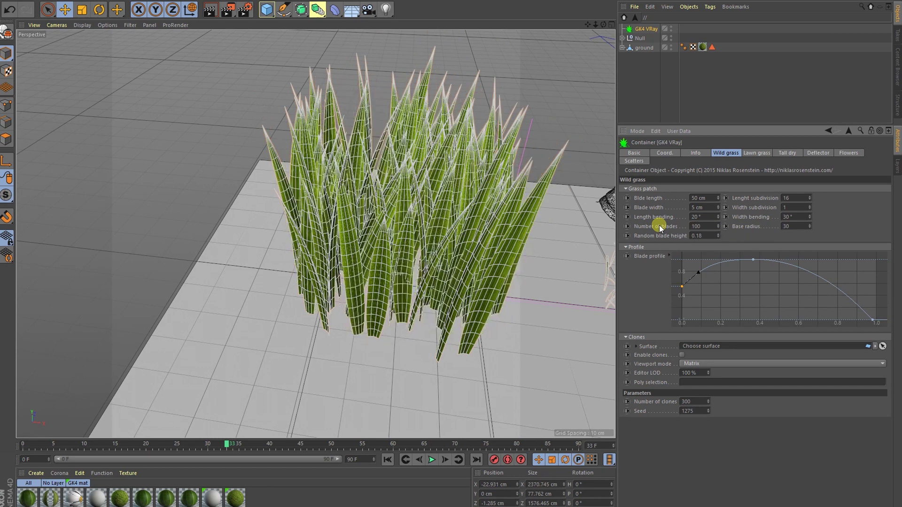
- Set the wild grass blade width to 2 cm and its length bending to 60°
double_click(700, 208)
text(2)
key(Return)
alt+right_drag(469, 261, 426, 270)
drag(710, 217, 671, 216)
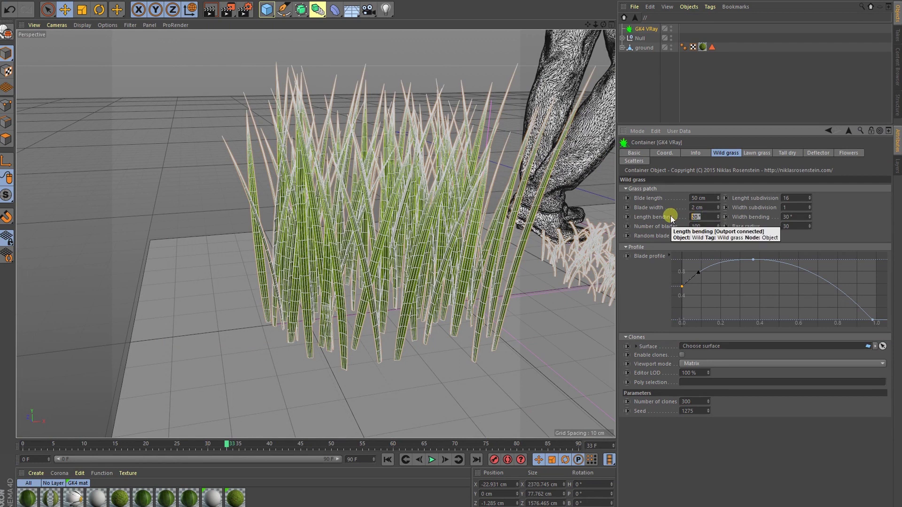
text(60)
key(Return)
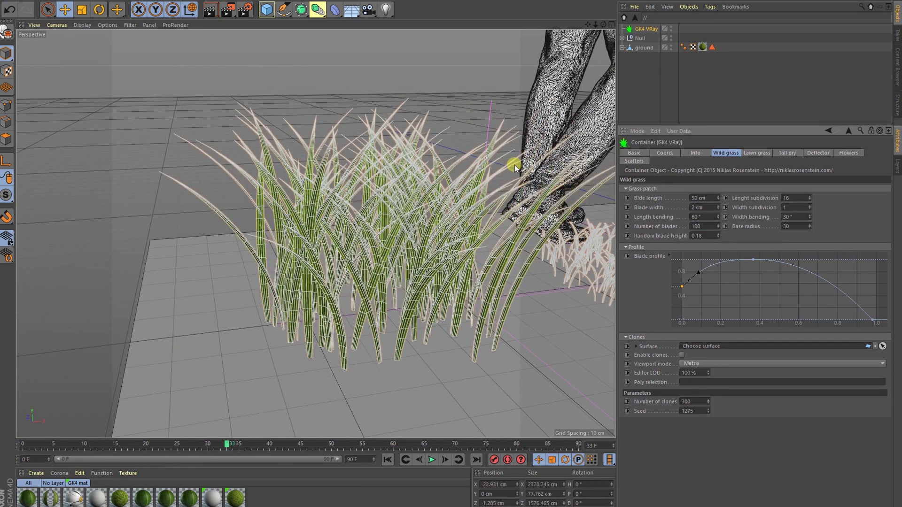
- Examine the lawn grass patch beside the figure's feet and its Lawn grass parameters
alt+drag(473, 242, 360, 266)
alt+right_drag(359, 265, 310, 275)
alt+middle_drag(453, 266, 410, 269)
alt+right_drag(426, 287, 489, 278)
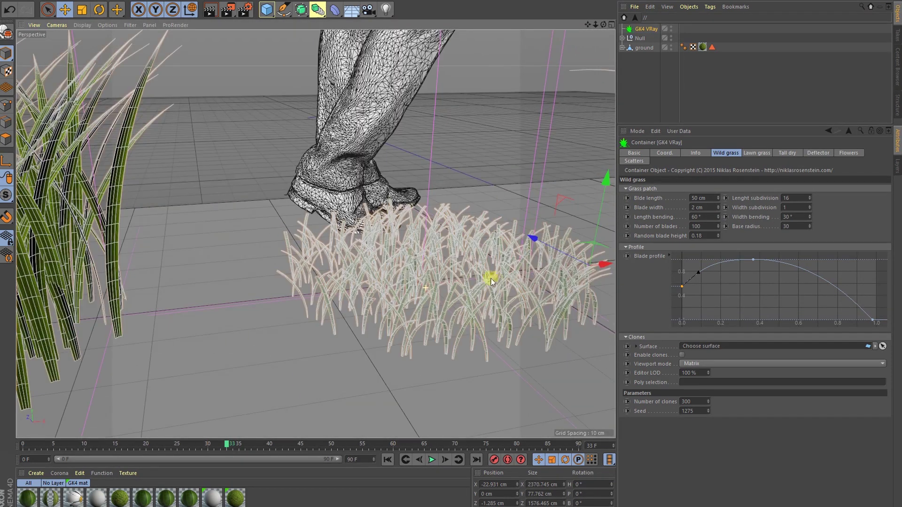
alt+right_drag(167, 252, 241, 248)
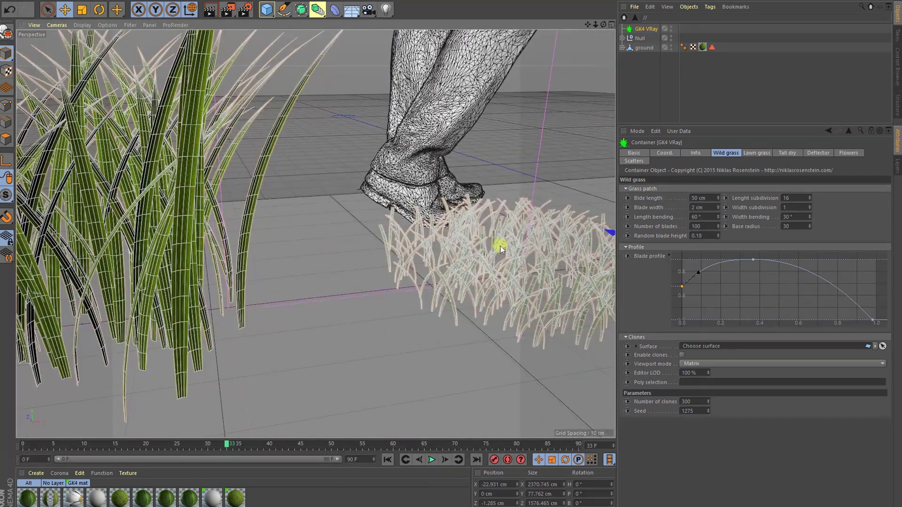
alt+middle_drag(515, 257, 284, 280)
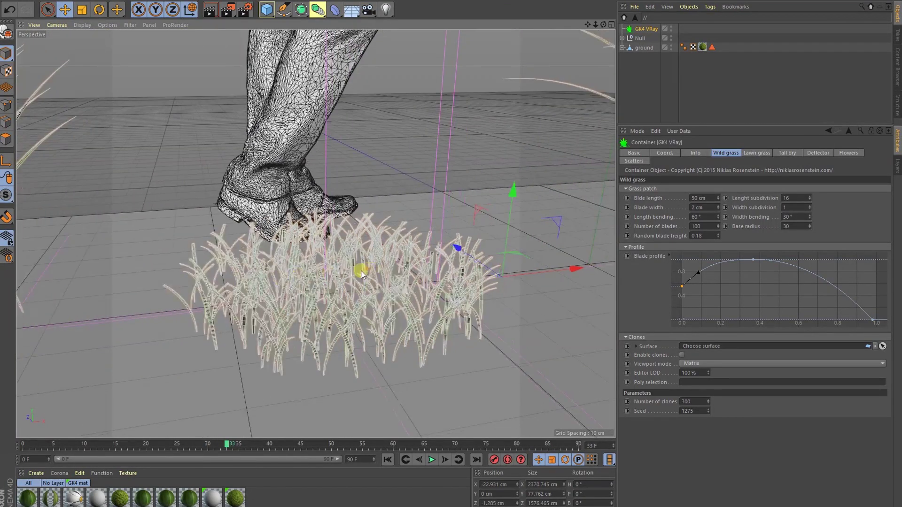
alt+right_drag(362, 270, 347, 276)
click(760, 154)
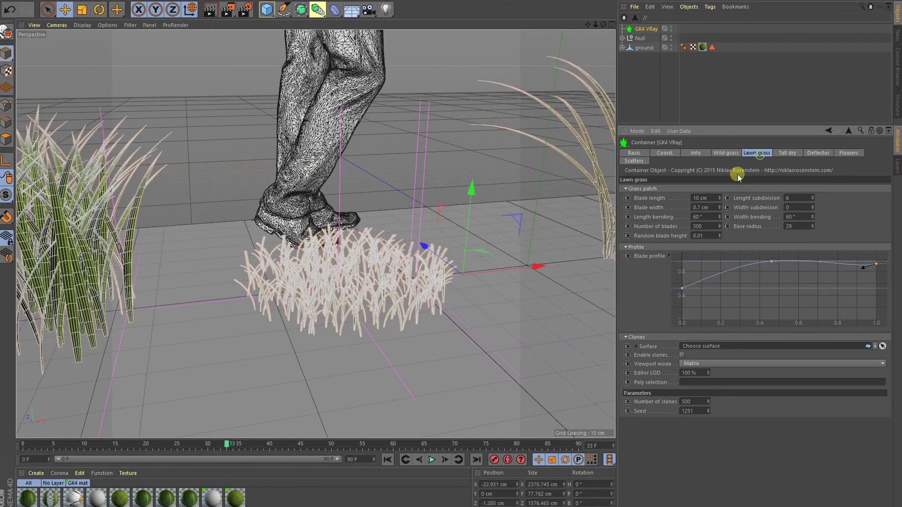
- In the Tall dry settings, try a blade width of 10 cm on the tall dry grass patch
click(794, 153)
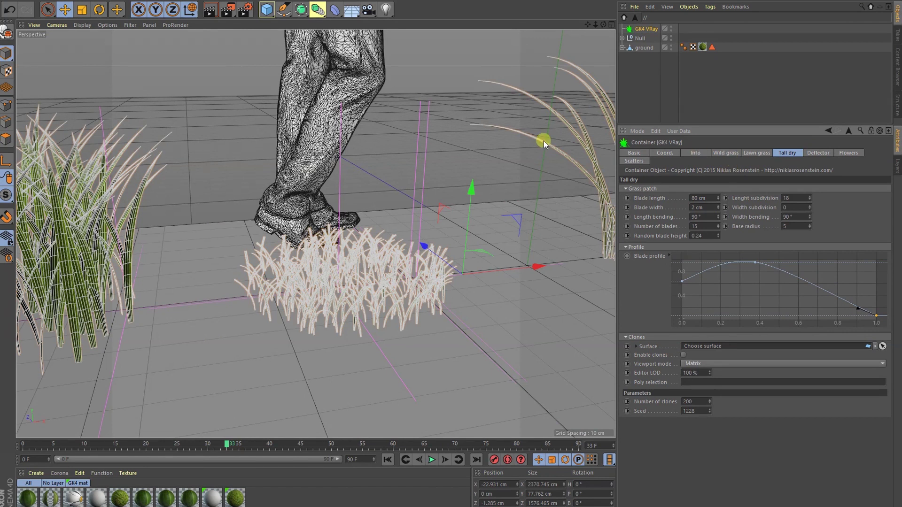
alt+middle_drag(233, 176, 423, 176)
alt+right_drag(293, 252, 268, 265)
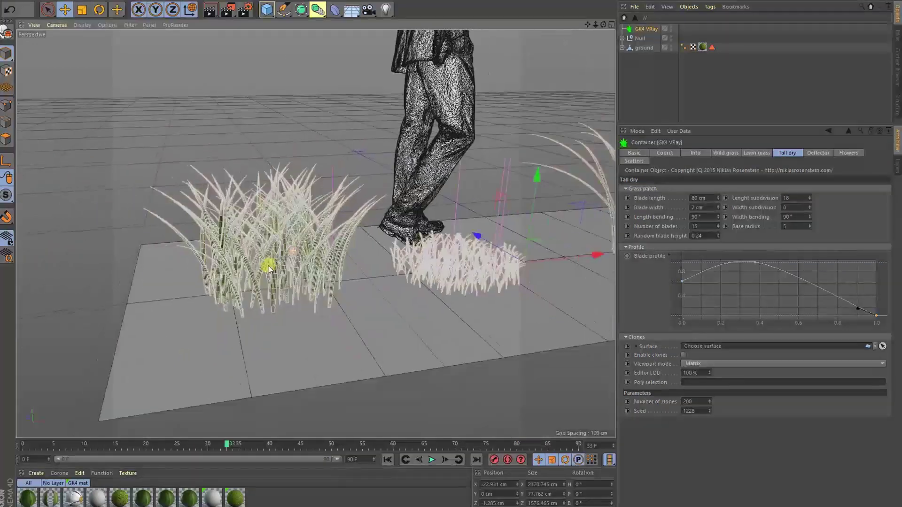
scroll(403, 296, up, 5)
scroll(322, 232, up, 1)
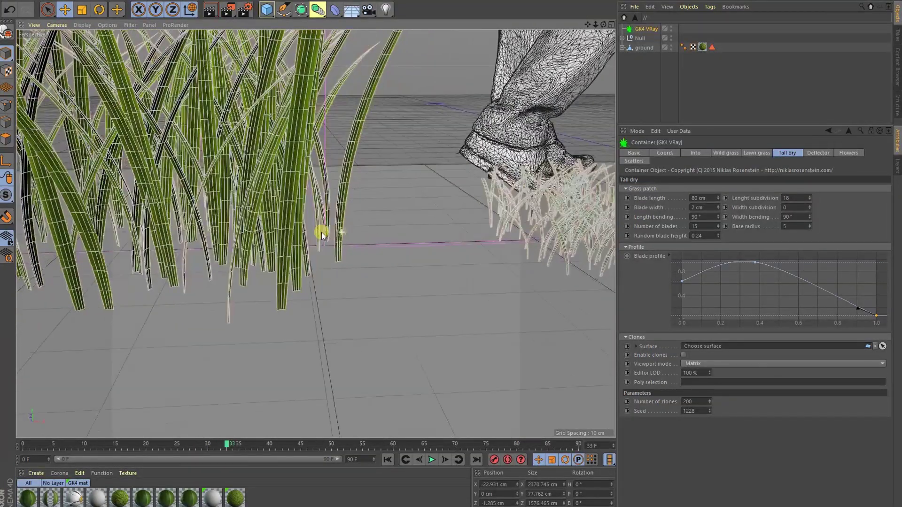
scroll(300, 236, up, 4)
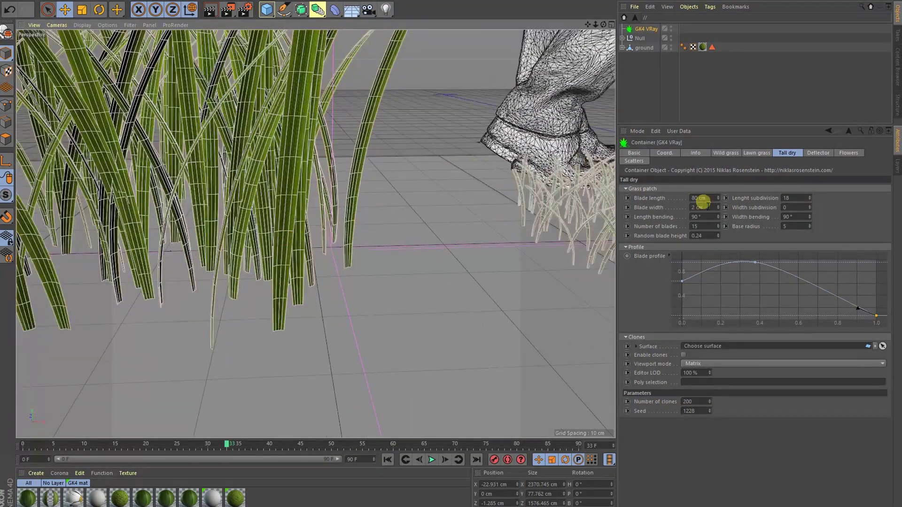
double_click(699, 208)
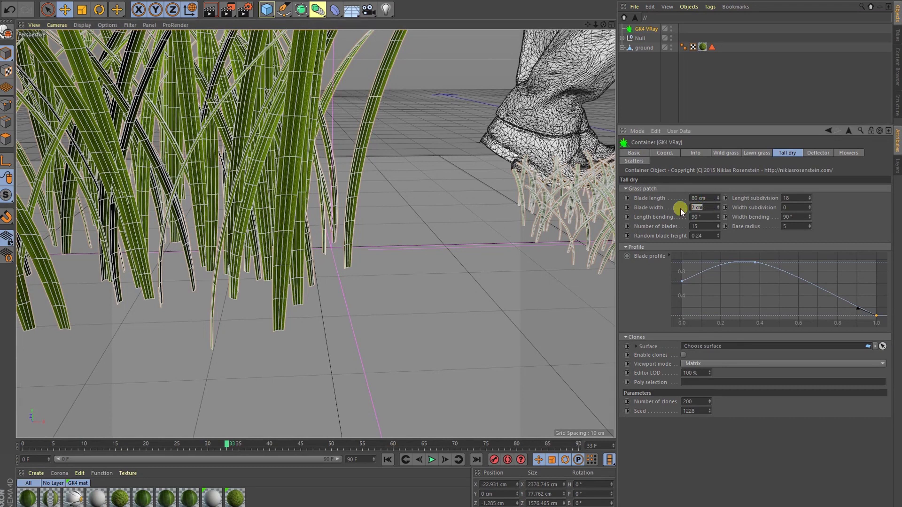
text(10)
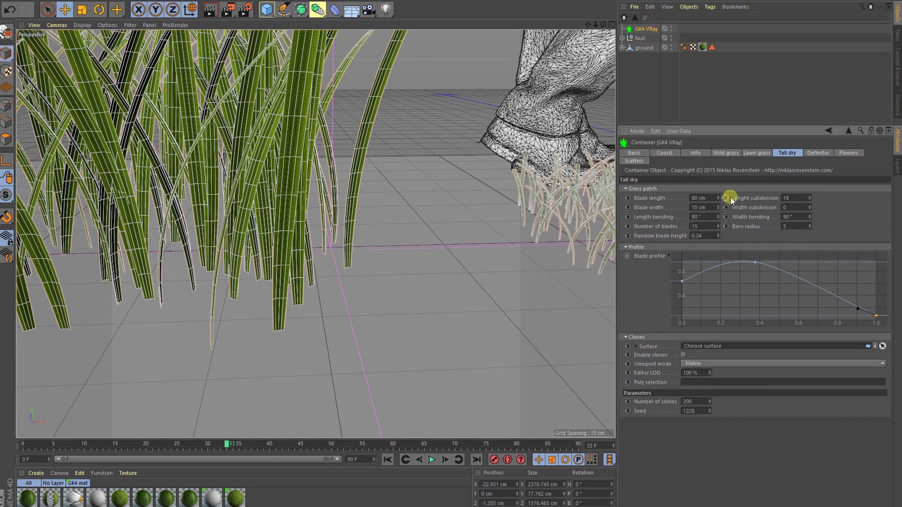
alt+right_drag(422, 220, 378, 229)
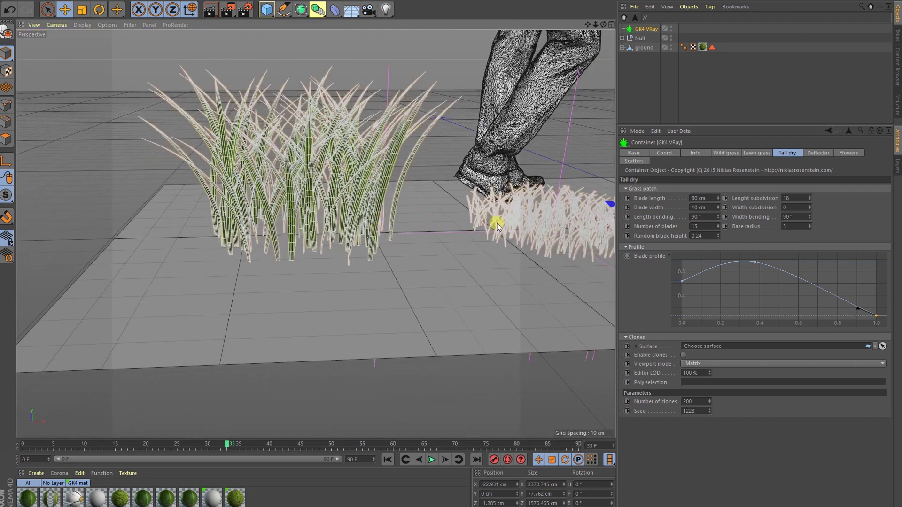
alt+middle_drag(498, 227, 254, 258)
alt+middle_drag(595, 201, 289, 245)
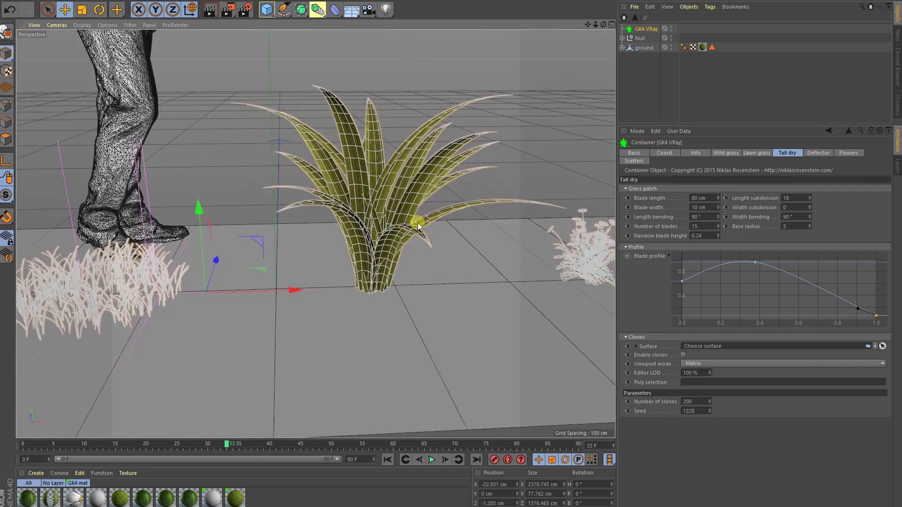
alt+right_drag(415, 227, 477, 213)
scroll(399, 252, up, 2)
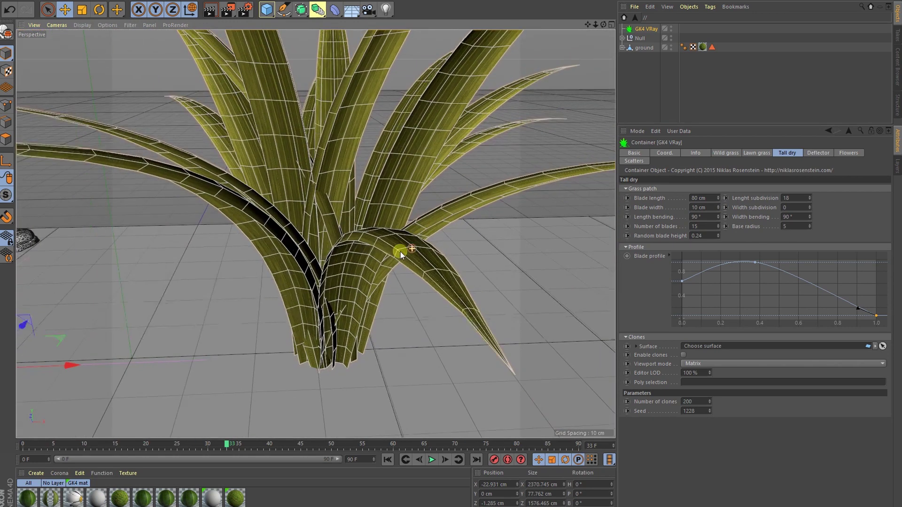
- Set the tall dry grass blade width to 20 cm
click(705, 226)
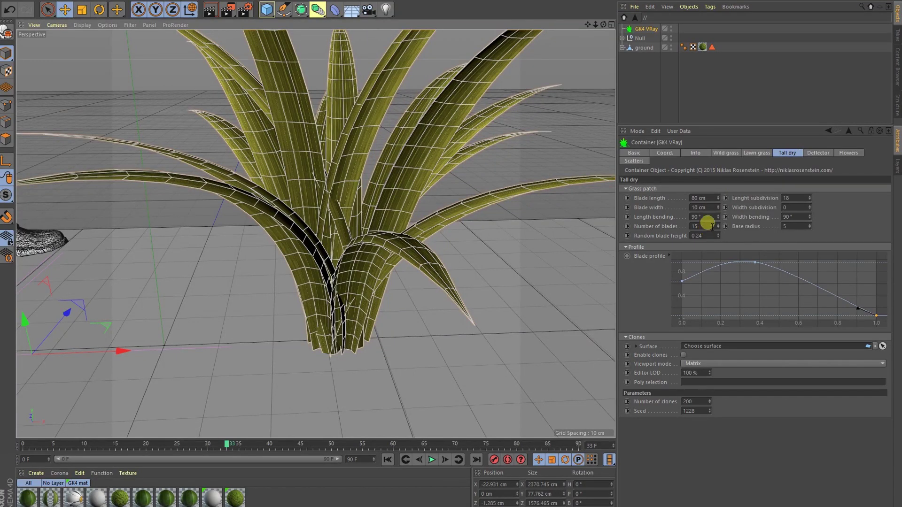
click(709, 207)
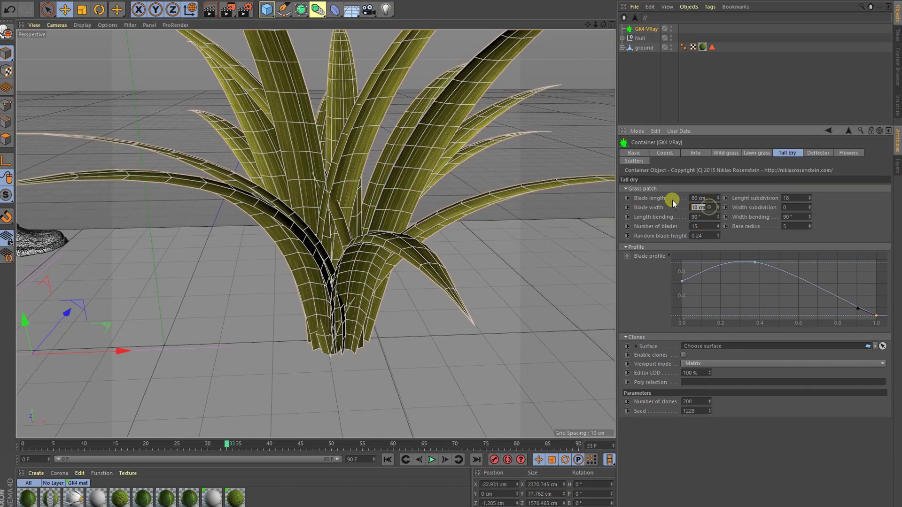
text(20)
key(Return)
alt+drag(419, 194, 374, 260)
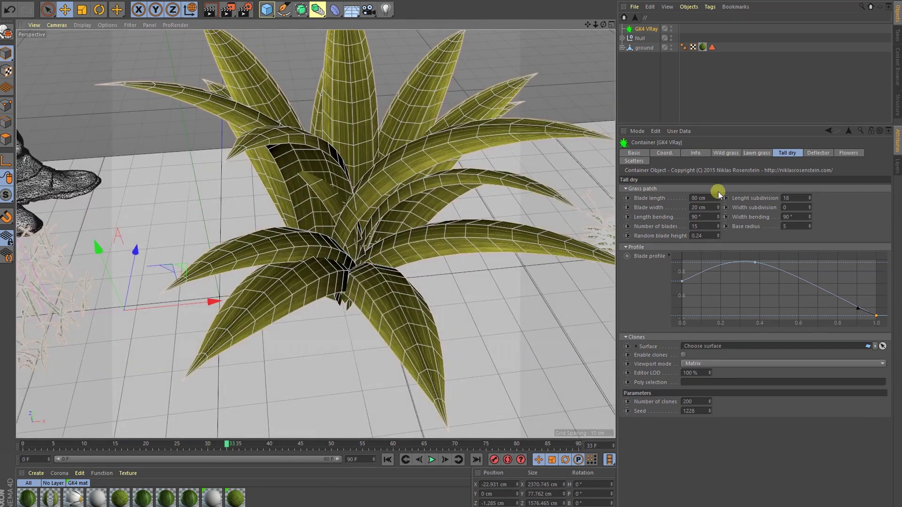
- Try a width subdivision of 3 on the tall dry grass blades and raise it to 8
click(800, 207)
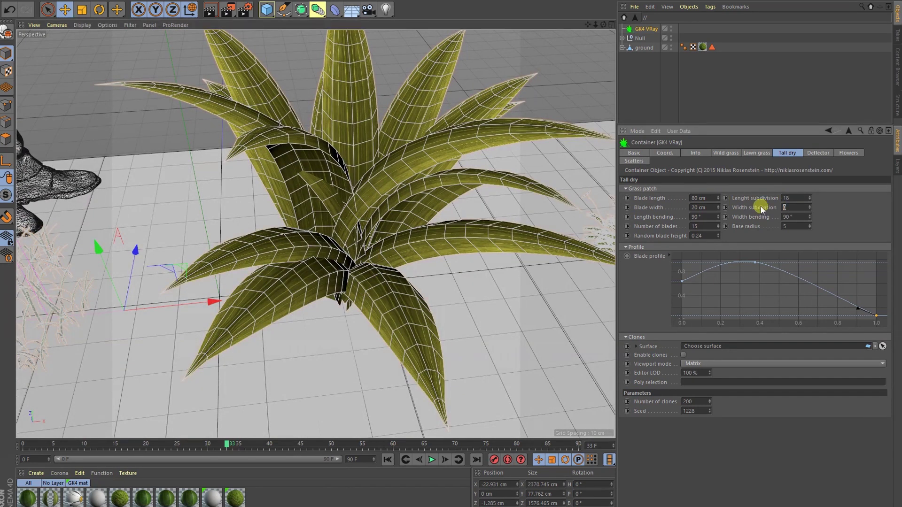
text(3)
key(Return)
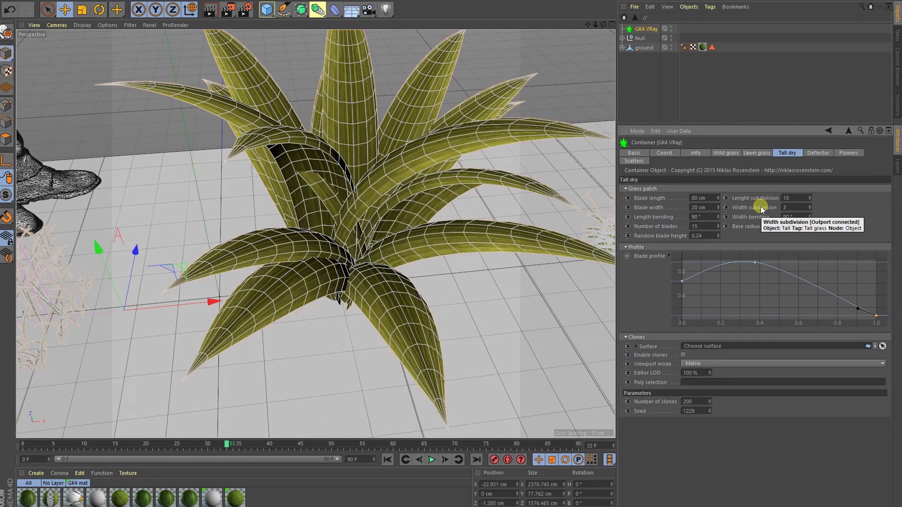
click(797, 208)
text(8)
key(Return)
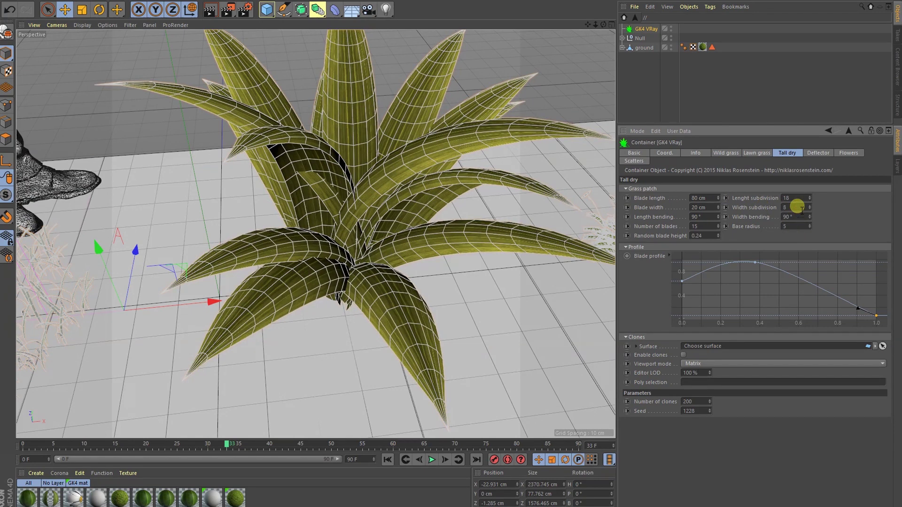
- Set the width bending of the tall dry grass blades to -90°
scroll(378, 221, down, 3)
alt+drag(378, 222, 486, 252)
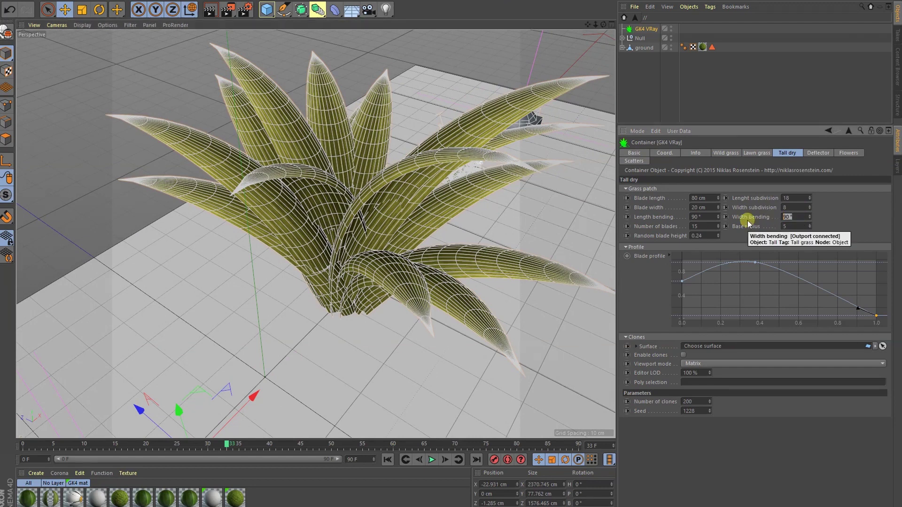
text(-9)
key(Return)
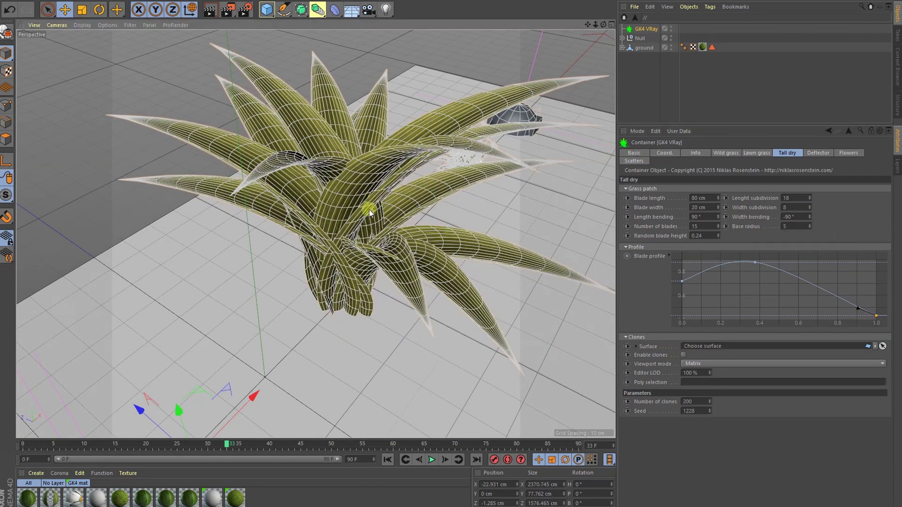
alt+drag(369, 206, 241, 173)
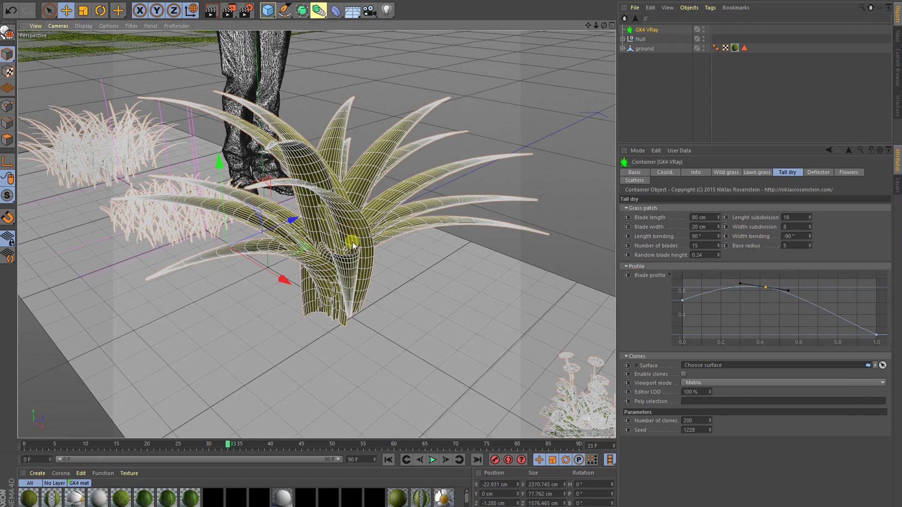
- Narrow the tall dry blades midway by lowering the middle point of the blade profile curve to about 0.2
alt+right_drag(350, 240, 390, 241)
alt+drag(367, 239, 338, 234)
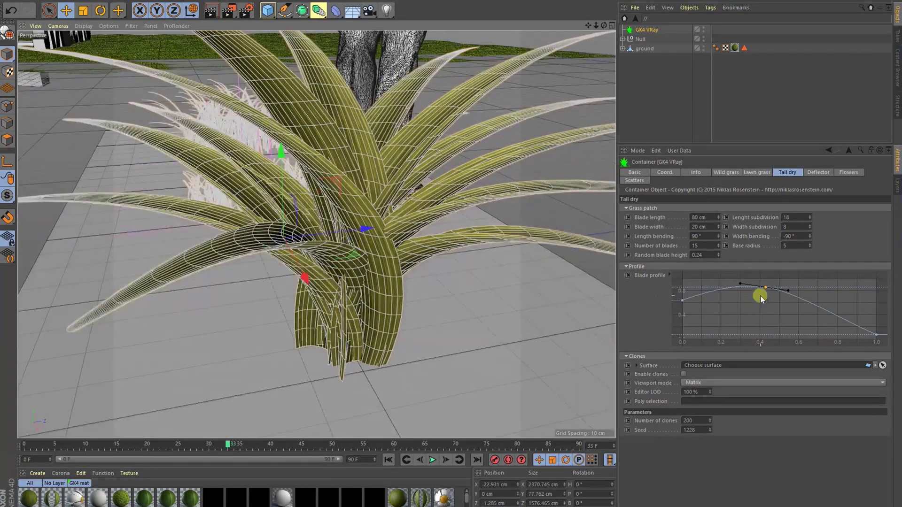
drag(766, 290, 764, 326)
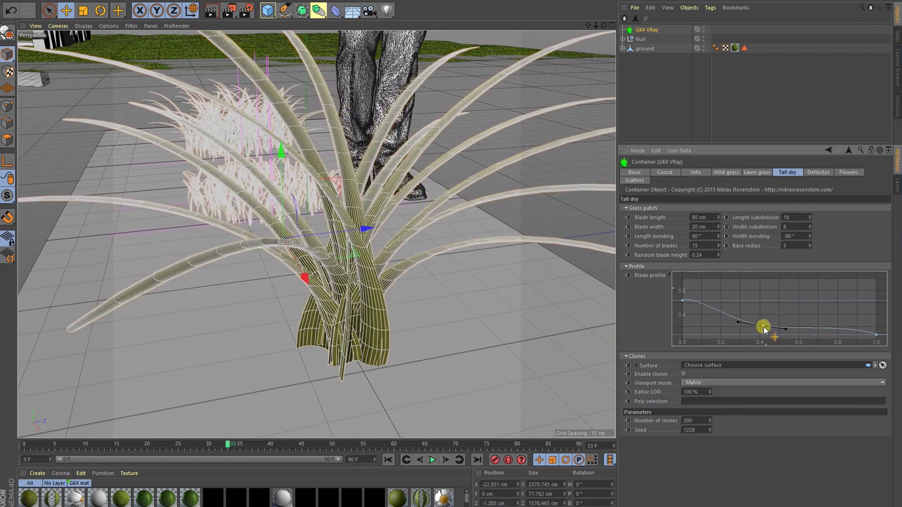
- Check the blade profiles in the Lawn grass and Wild grass settings and return to the Tall dry settings
click(760, 174)
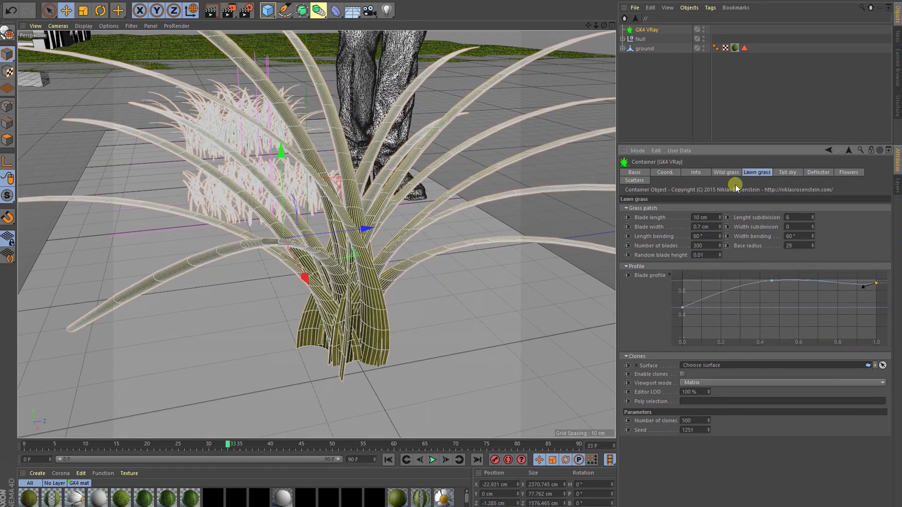
click(725, 173)
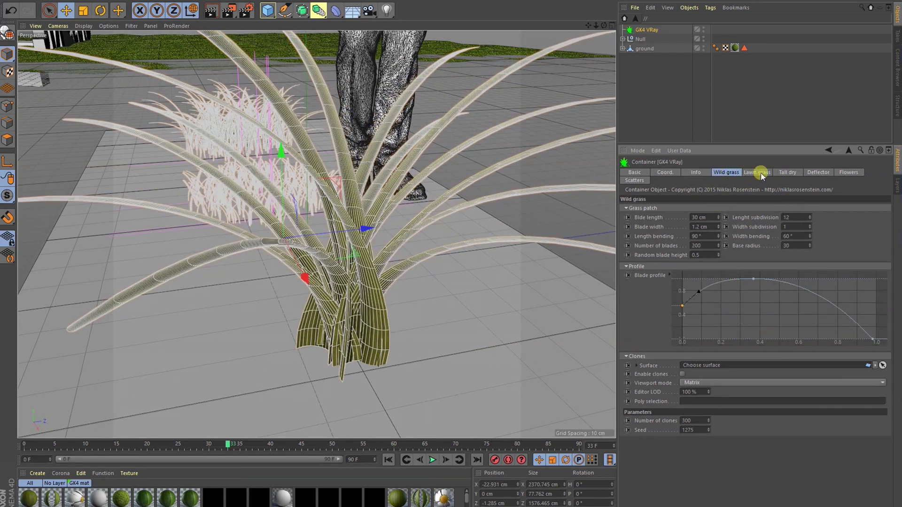
click(794, 173)
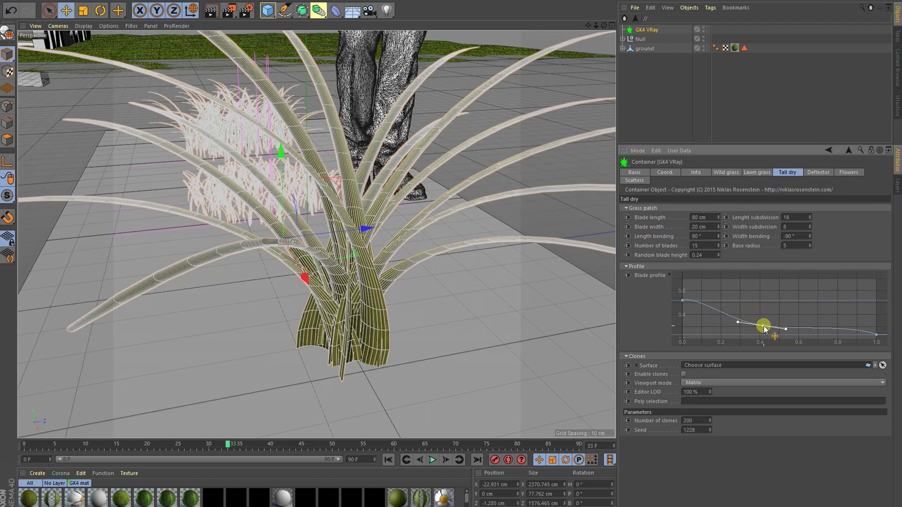
- Shift the tall dry profile's middle point to about 0.3 along the blade and raise its tip point to about 1.0
drag(764, 327, 739, 322)
click(874, 336)
drag(876, 336, 856, 294)
scroll(295, 262, down, 5)
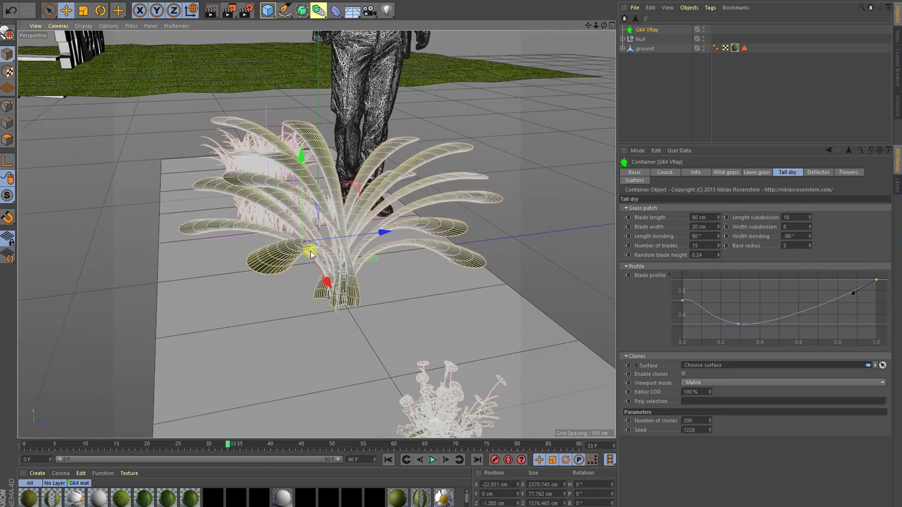
- Flatten the tall dry grass blades by setting their width bending to 0°
alt+drag(311, 253, 385, 264)
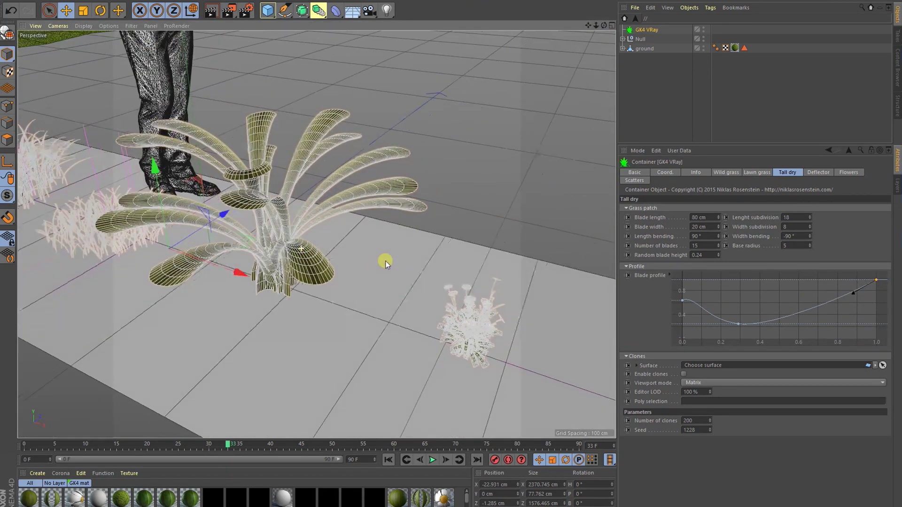
click(797, 236)
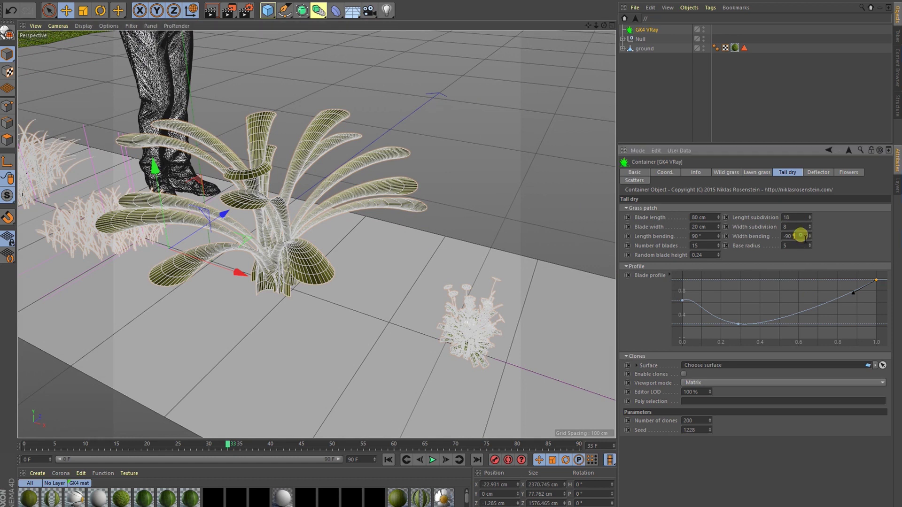
text(0)
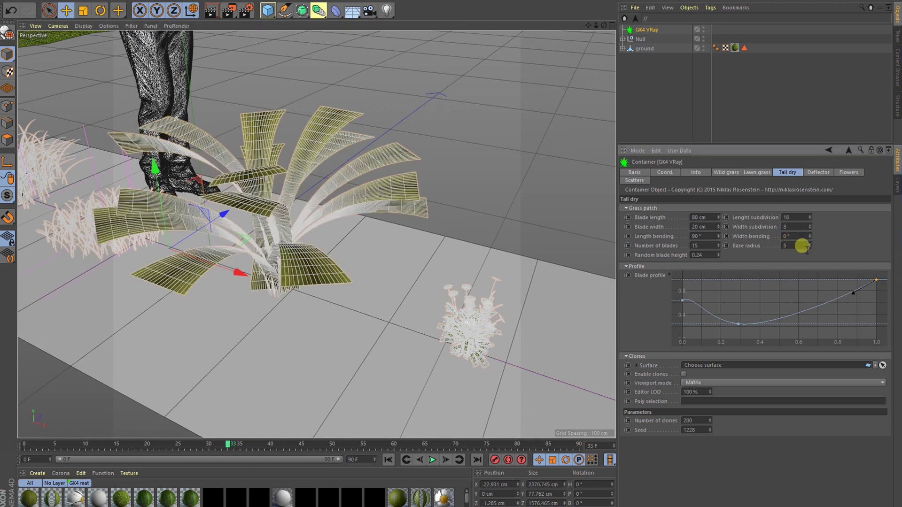
key(Return)
scroll(338, 197, up, 5)
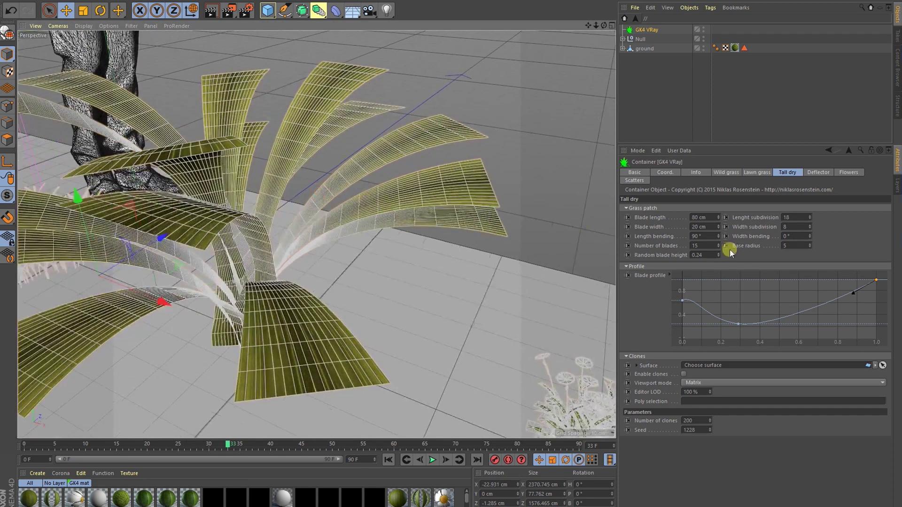
- Set the width bending of the tall dry grass blades to 30°
text(30)
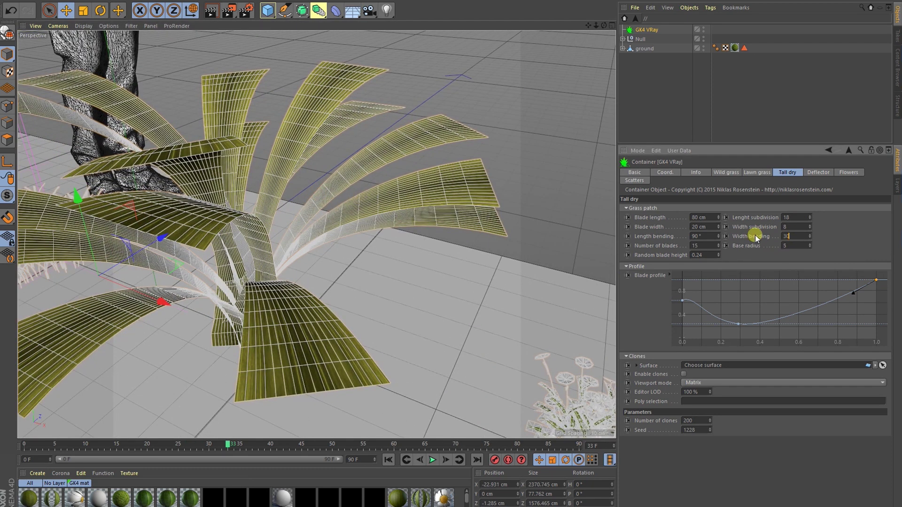
key(Return)
alt+drag(480, 206, 475, 242)
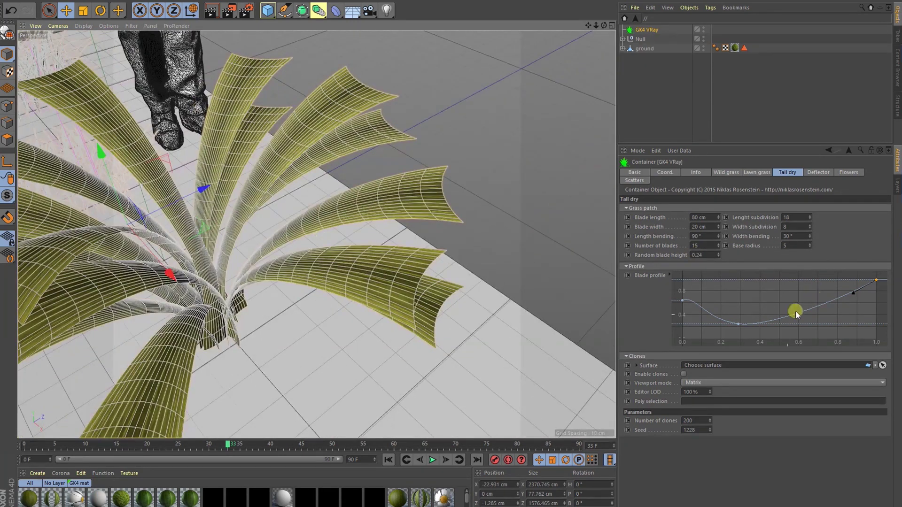
- Reshape the tall dry blade profile with a dip to about 0.25, an added point of about 0.8 at 0.64 and a zero tip
drag(739, 327, 762, 283)
click(885, 281)
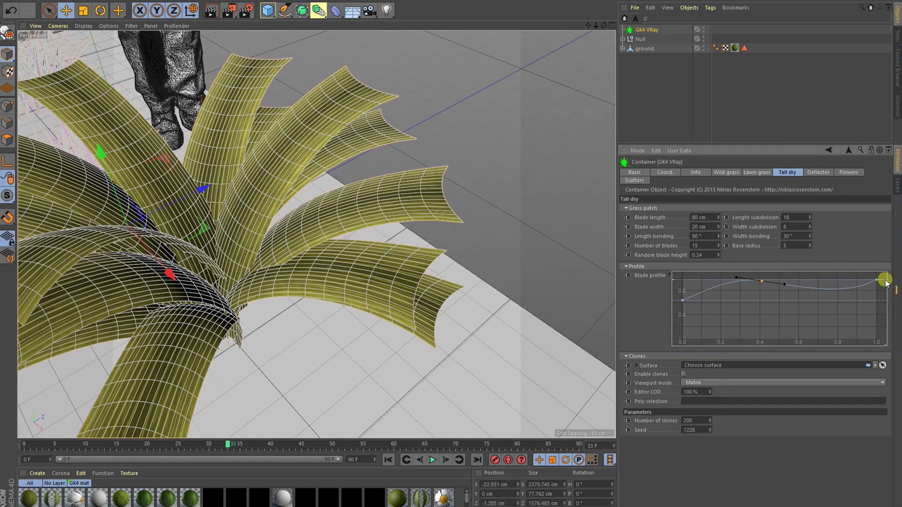
drag(874, 282, 813, 309)
drag(762, 283, 746, 325)
drag(811, 307, 807, 291)
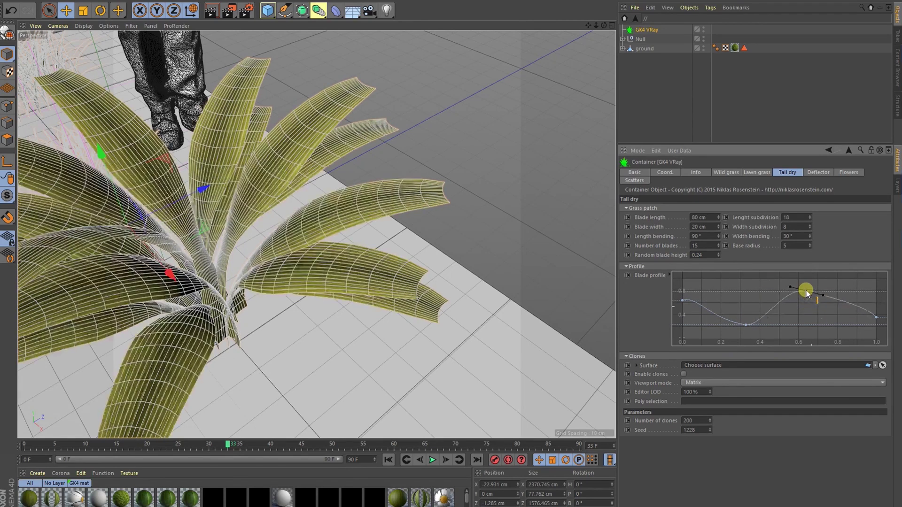
drag(879, 320, 876, 339)
alt+drag(235, 271, 386, 306)
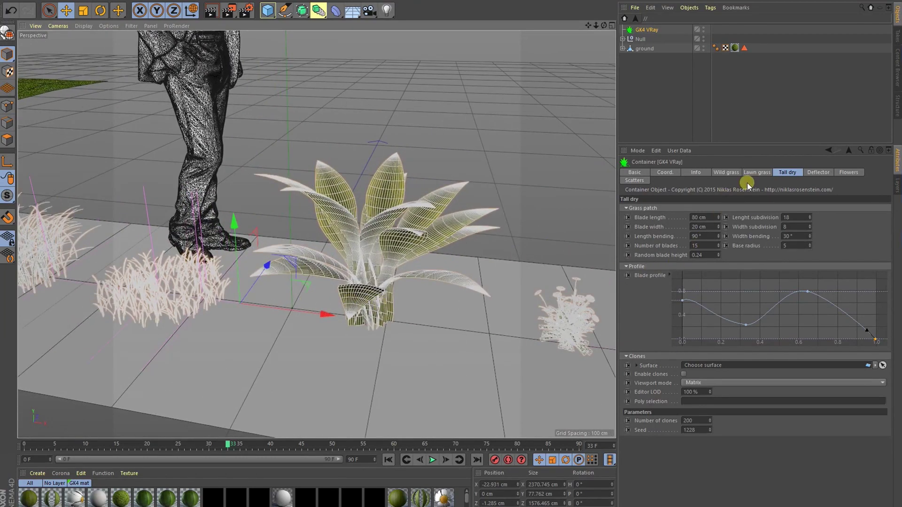
- Round the tall dry profile by raising its first inner point to about 0.9 and shifting the second to about 0.68 along the blade
drag(744, 320, 739, 293)
click(802, 292)
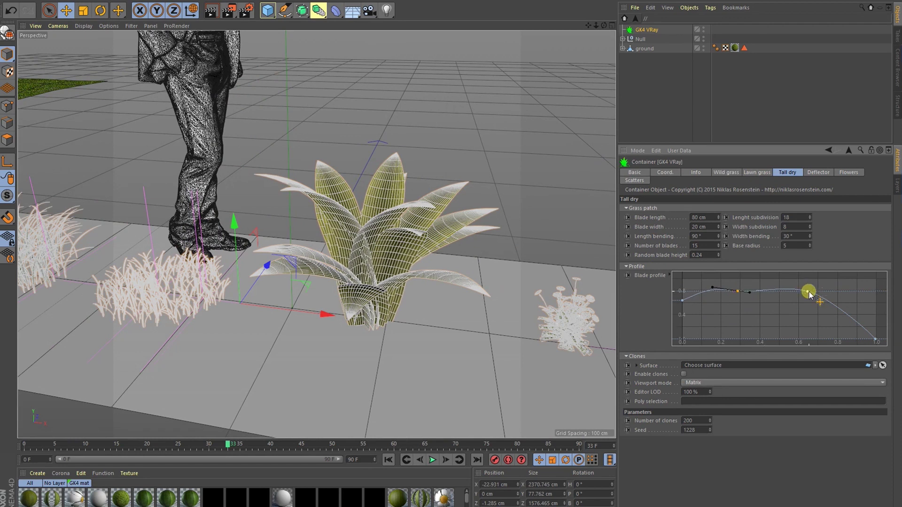
drag(809, 295, 815, 295)
click(745, 293)
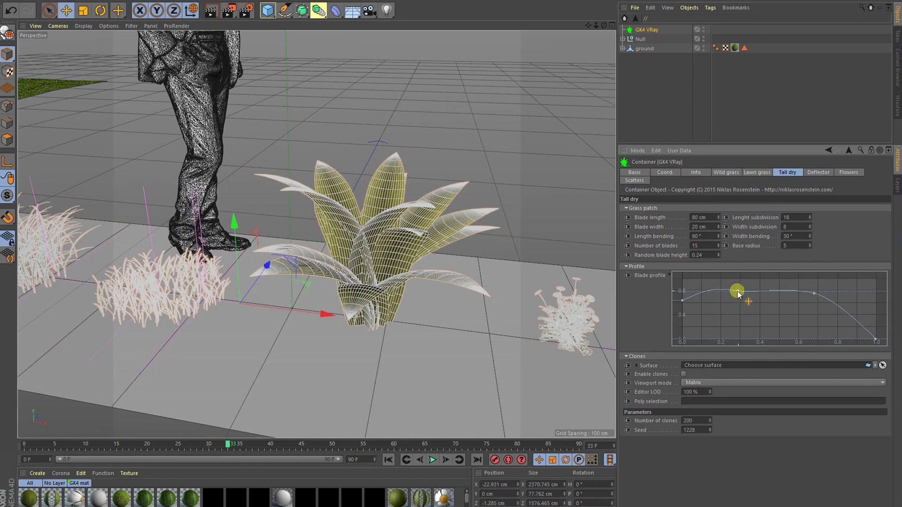
drag(744, 291, 720, 287)
- Open the Wild grass settings and reselect the GK4 VRay container
alt+right_drag(157, 286, 209, 294)
alt+middle_drag(210, 293, 435, 285)
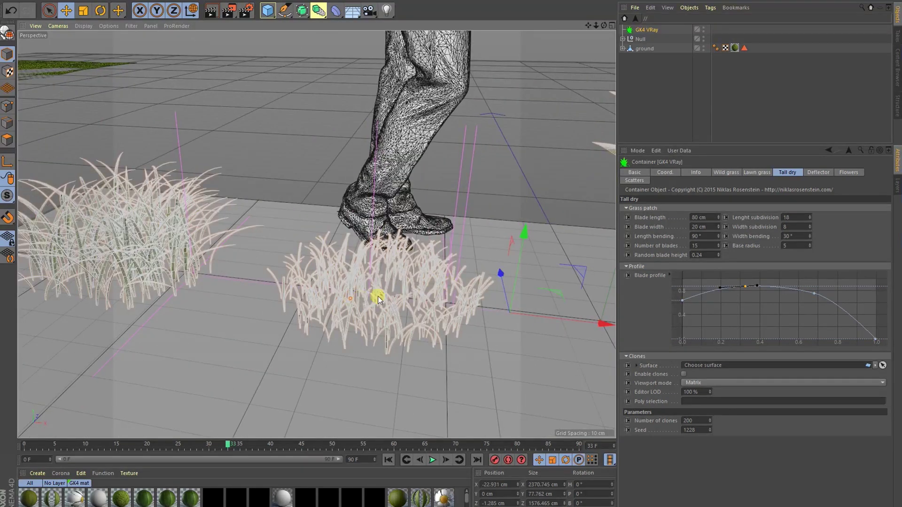
alt+right_drag(378, 299, 407, 302)
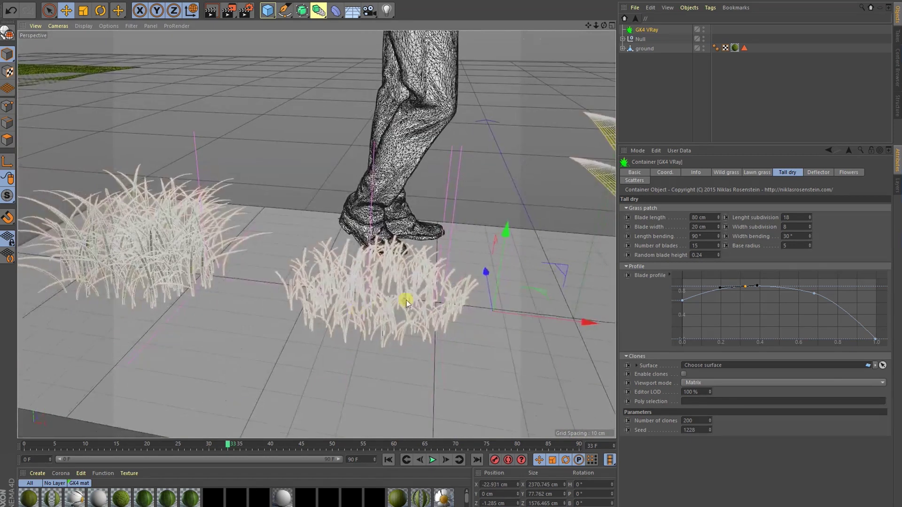
alt+middle_drag(454, 292, 404, 291)
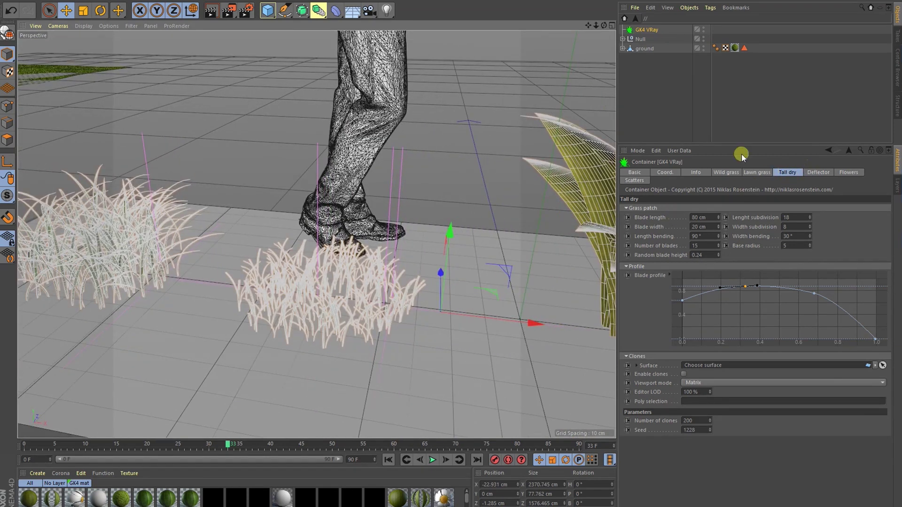
click(724, 174)
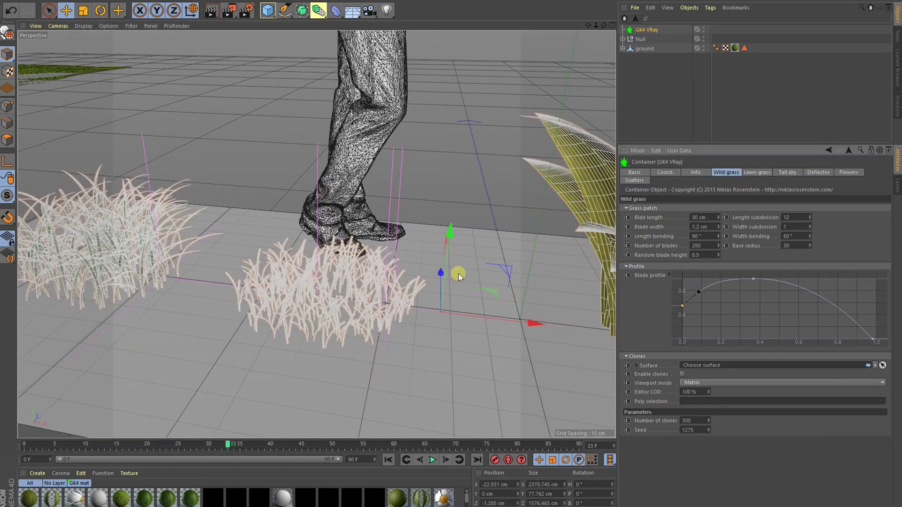
click(656, 78)
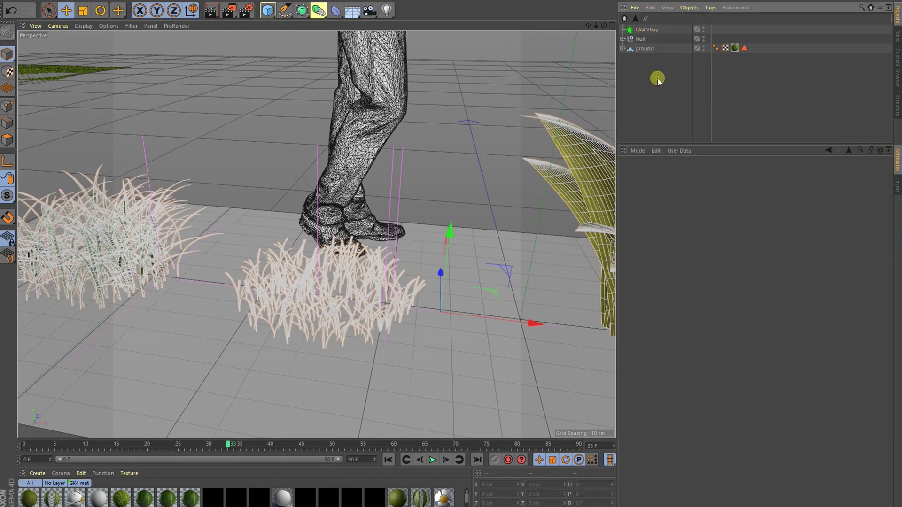
click(647, 29)
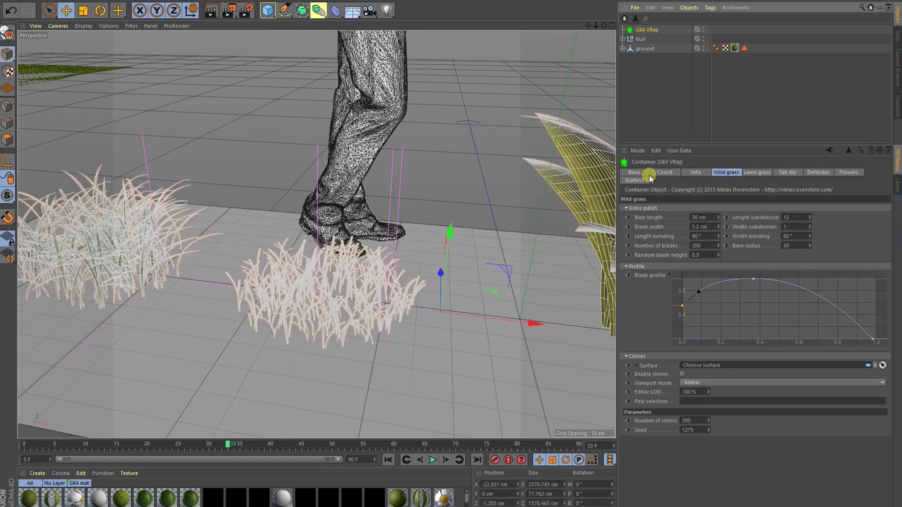
- Switch the viewport display to Quick Shading to show the ground and grass patches without wireframe lines
alt+right_drag(436, 200, 276, 252)
alt+middle_drag(392, 245, 616, 250)
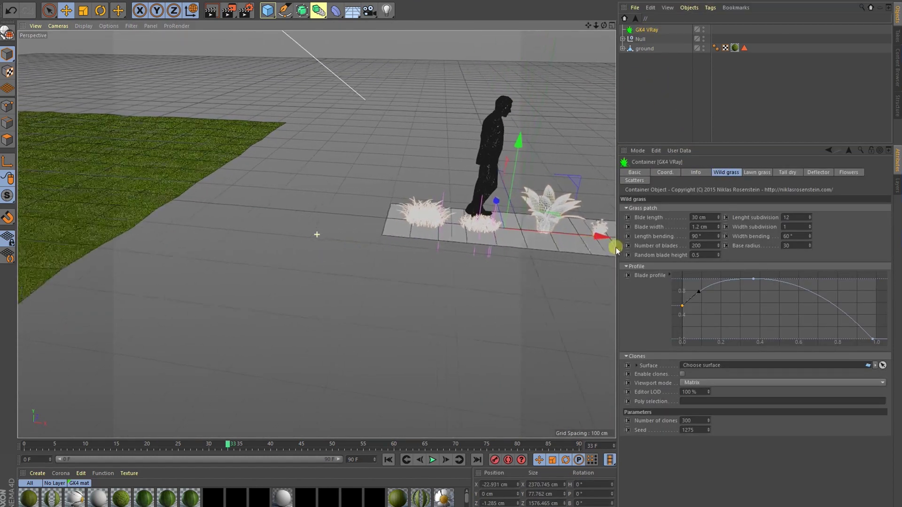
alt+right_drag(516, 244, 376, 268)
alt+right_drag(215, 259, 453, 256)
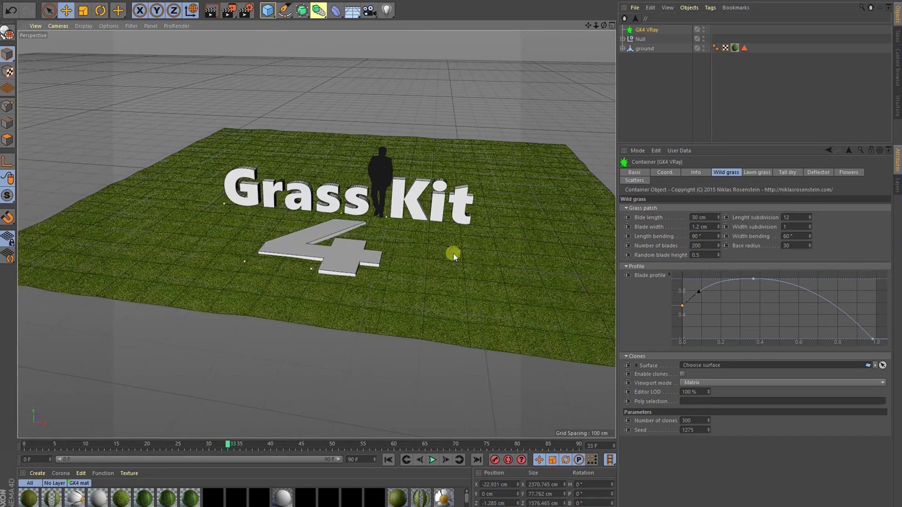
alt+middle_drag(445, 255, 249, 276)
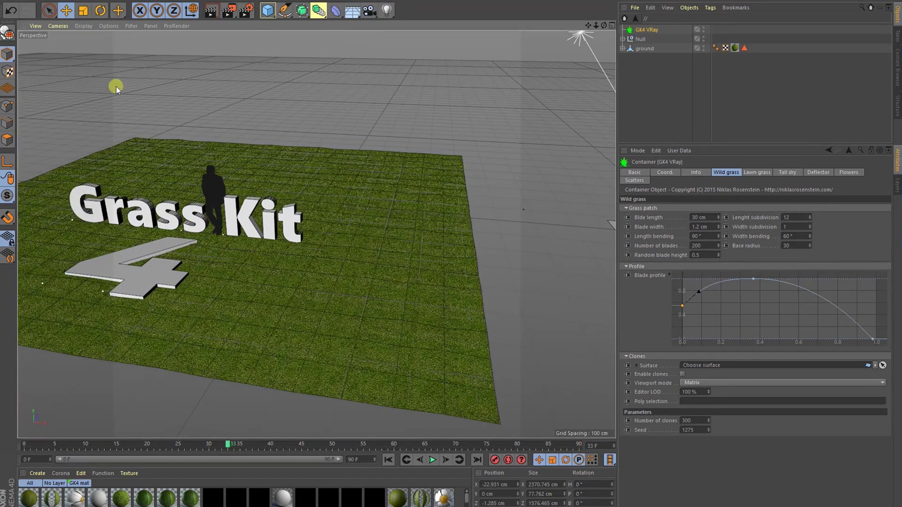
click(83, 25)
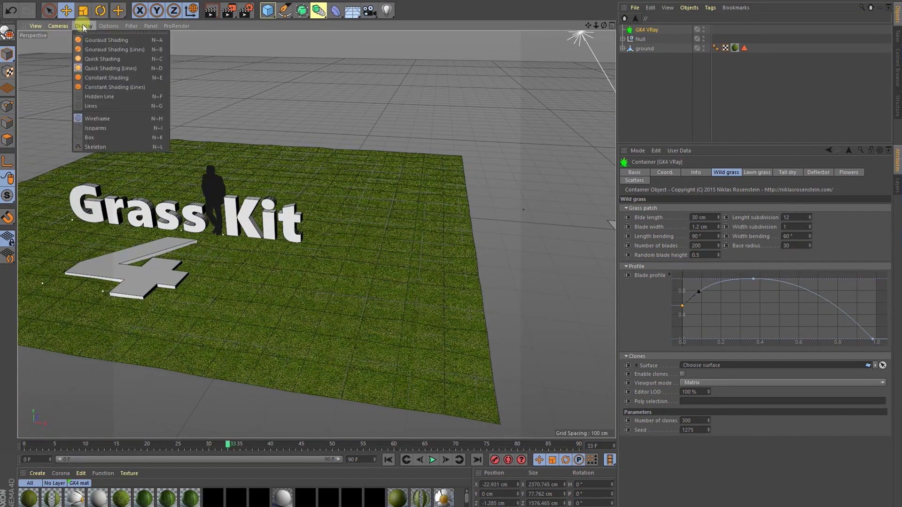
click(126, 60)
mouse_move(543, 269)
alt+mouse_down()
mouse_move(413, 265)
mouse_move(451, 259)
alt+mouse_up()
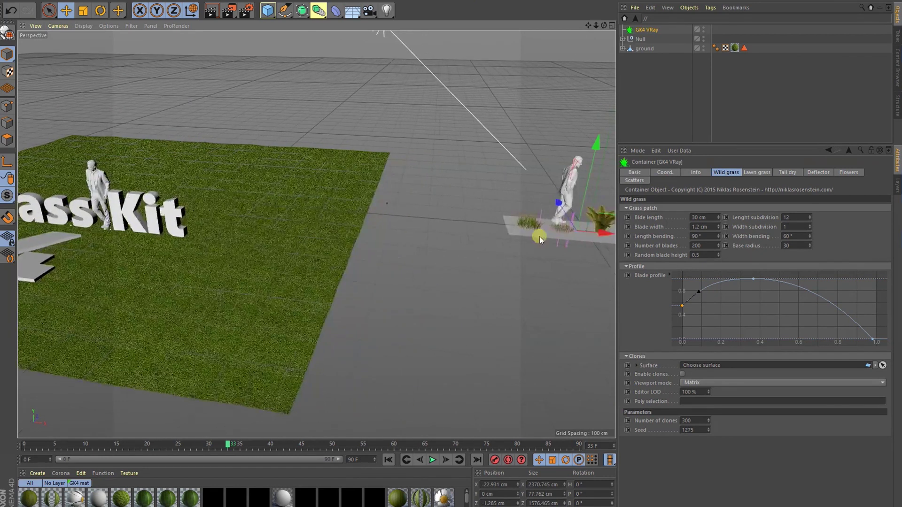
- Assign the ground object as the Wild grass clone surface and enable the clones
click(727, 172)
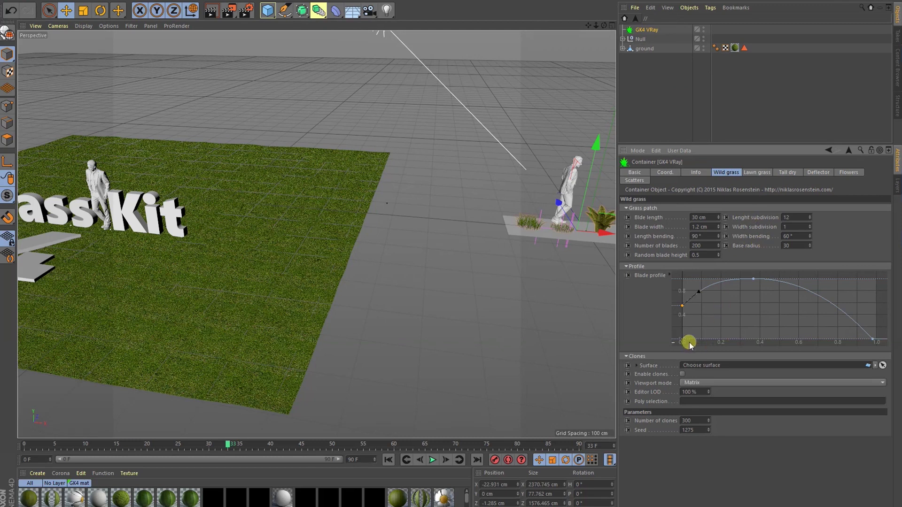
click(642, 49)
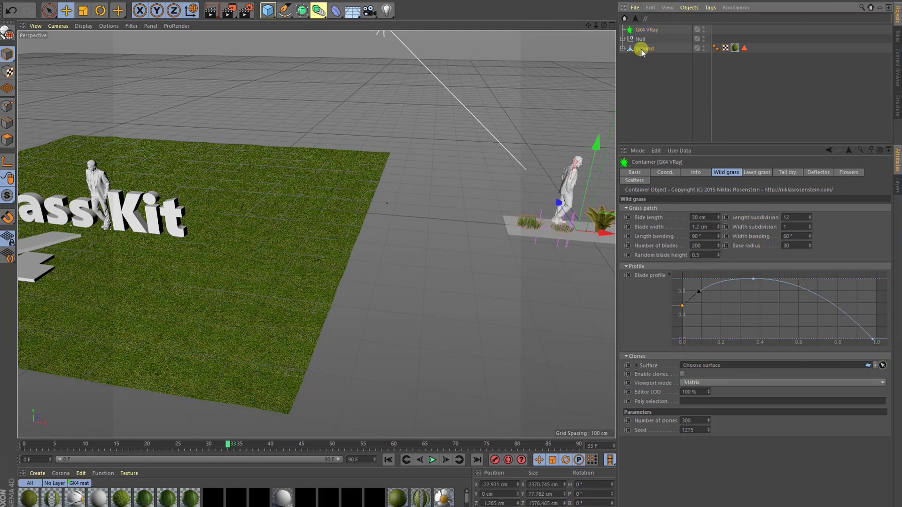
click(682, 374)
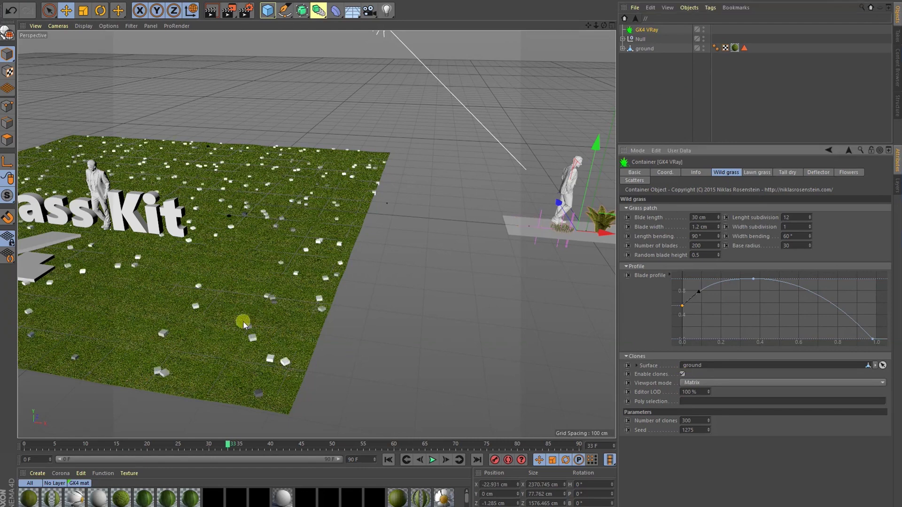
- Set the number of wild grass clones on the ground to 3000
alt+middle_drag(331, 310, 365, 306)
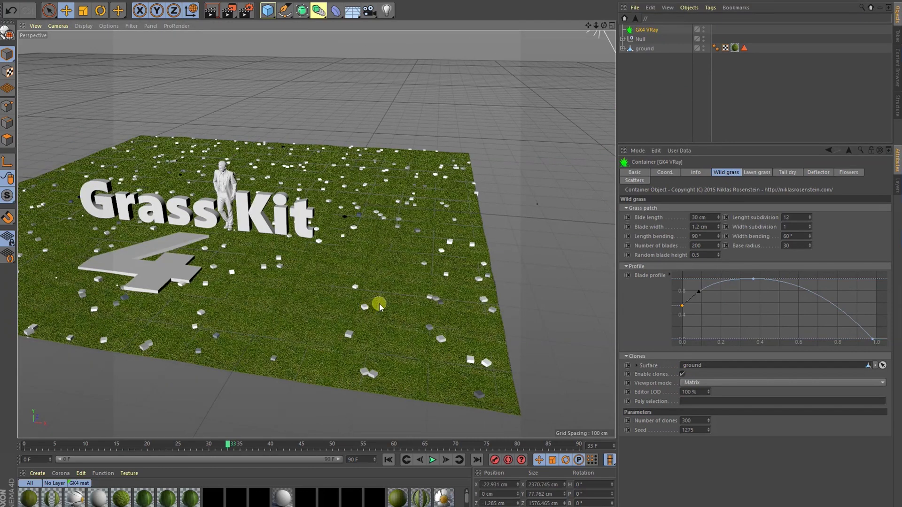
alt+right_drag(262, 278, 279, 285)
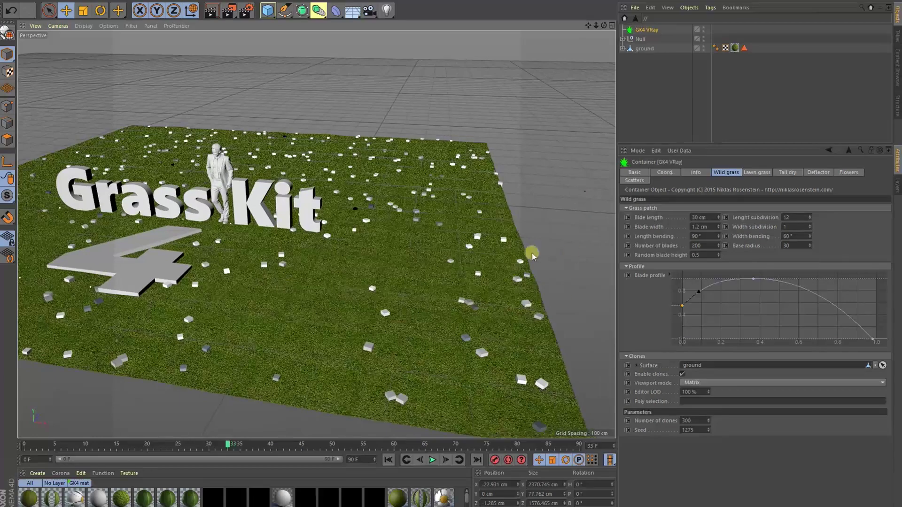
alt+drag(401, 288, 312, 274)
scroll(311, 274, up, 3)
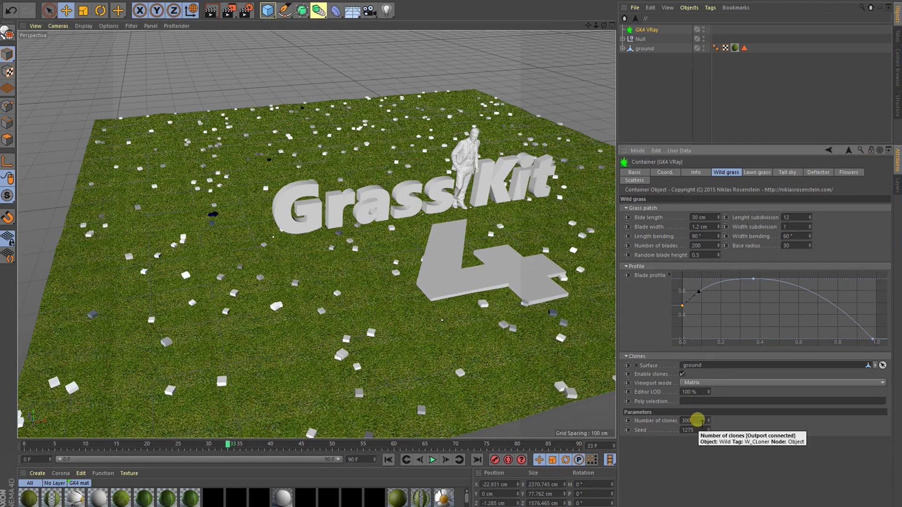
text(0)
key(Return)
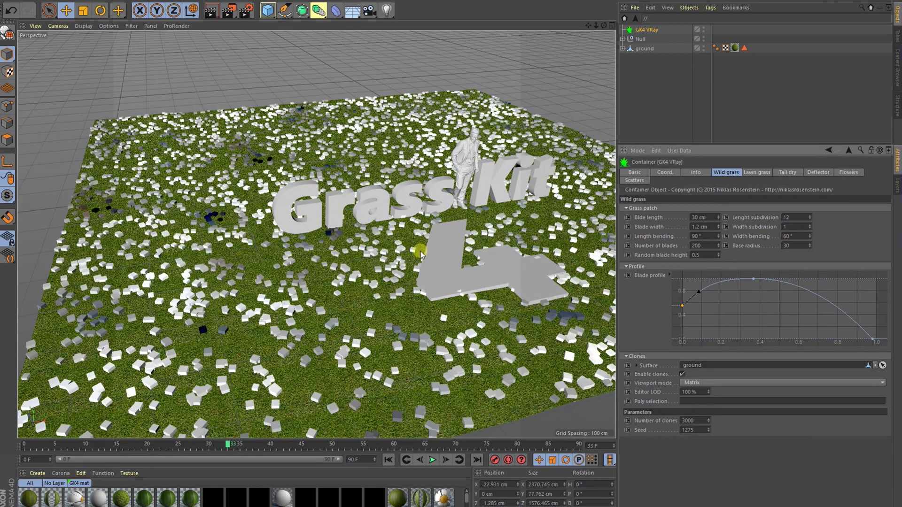
- Increase the number of wild grass clones on the ground to 30000
alt+right_drag(420, 252, 436, 266)
alt+drag(436, 266, 347, 271)
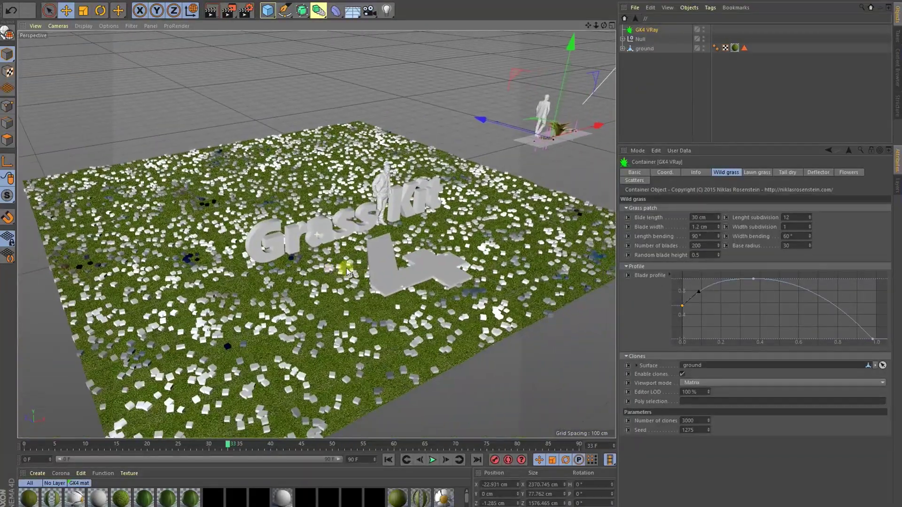
click(700, 421)
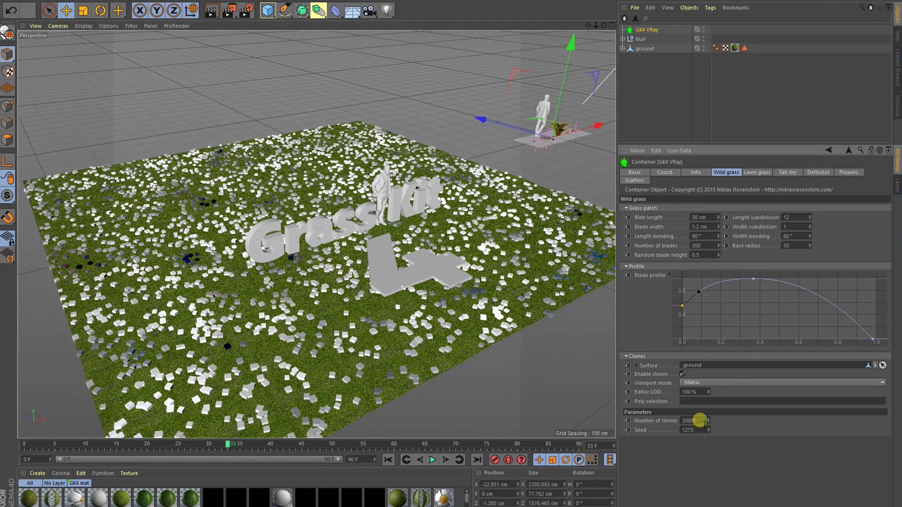
text(0)
key(Return)
click(424, 252)
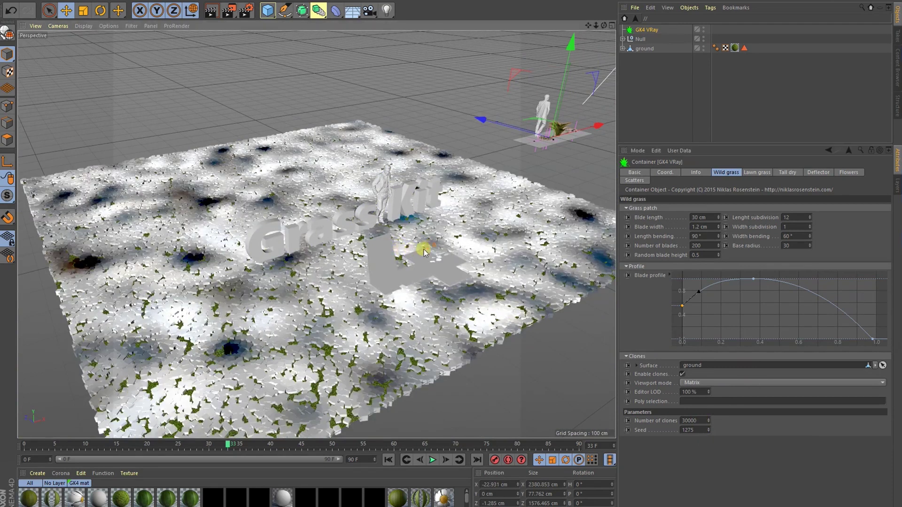
- Remove the duplicate V-Ray materials from the scene
alt+right_drag(403, 263, 509, 249)
alt+drag(443, 247, 354, 249)
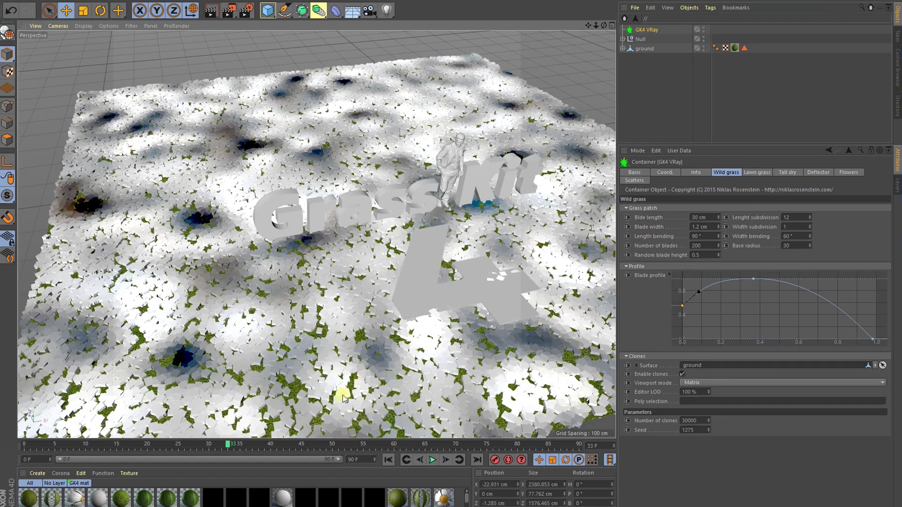
click(103, 473)
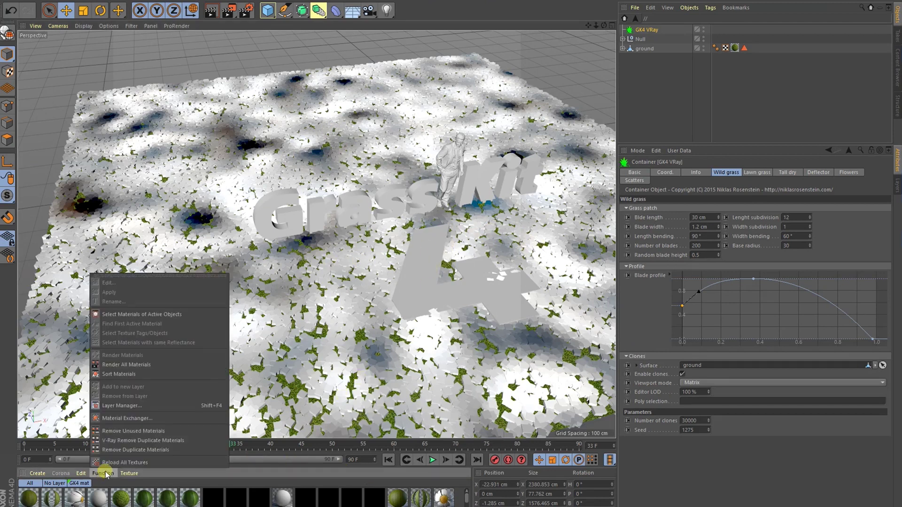
click(135, 441)
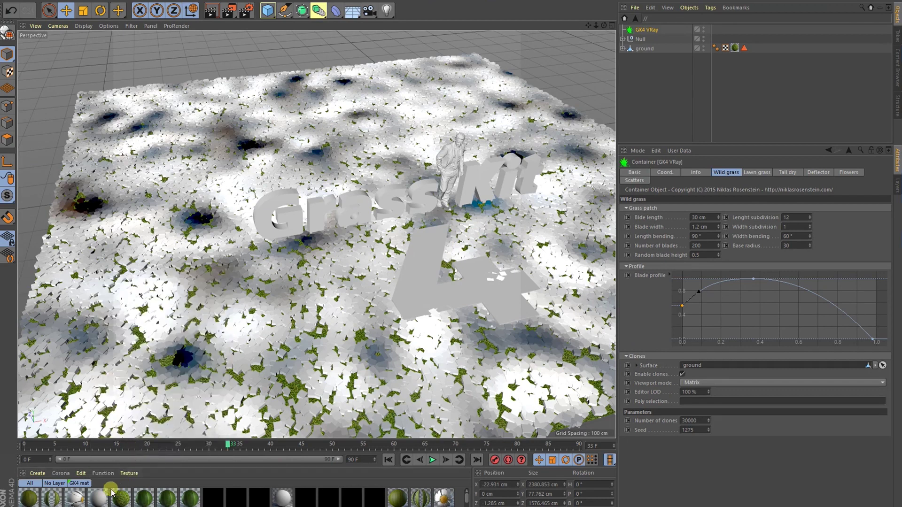
- Remove the unused materials from the scene
click(103, 473)
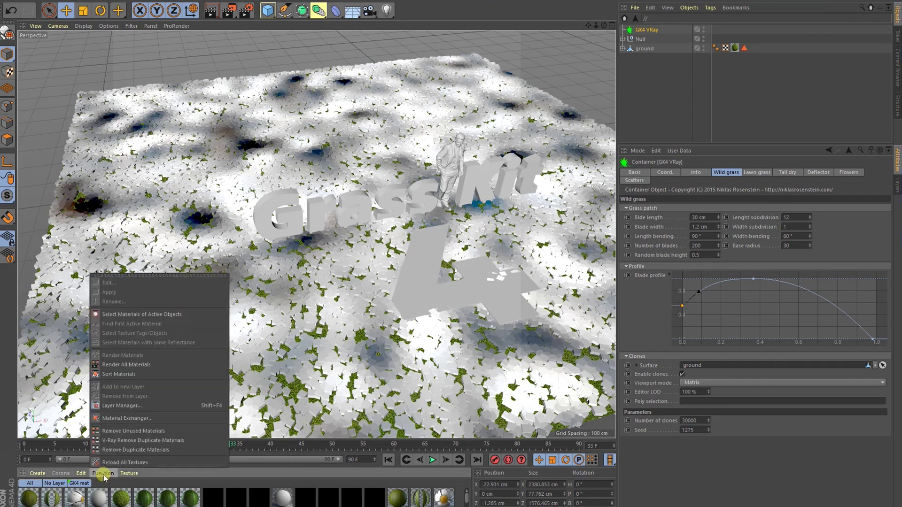
click(132, 431)
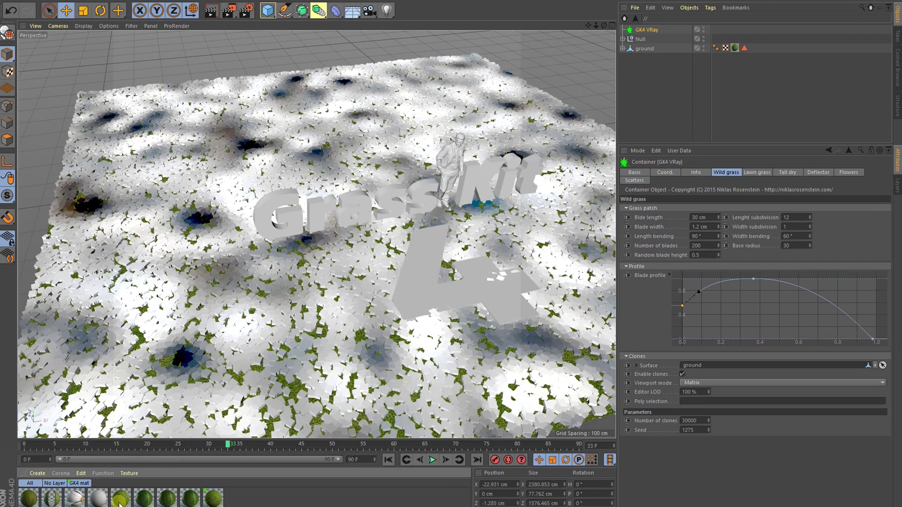
- Open the Wild material and examine the Colorizer gradient in the layered texture of Diffuse Layer 1
double_click(145, 498)
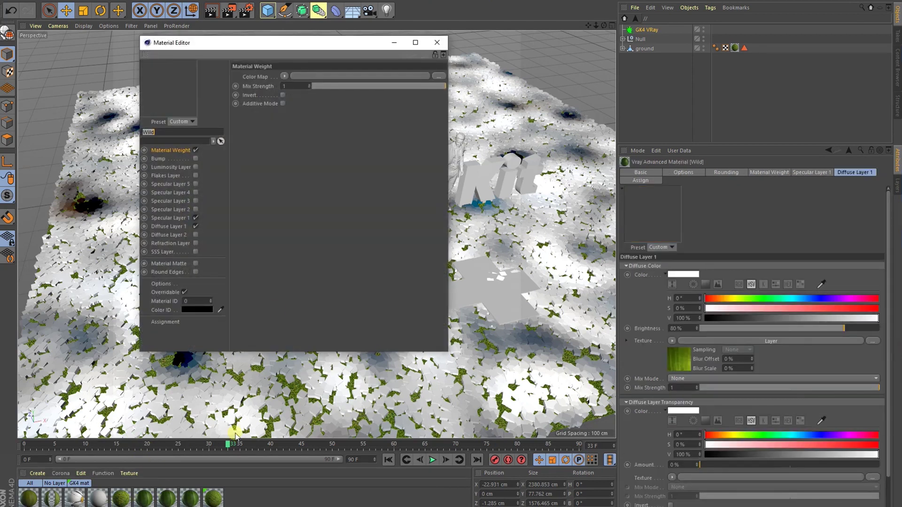
click(186, 156)
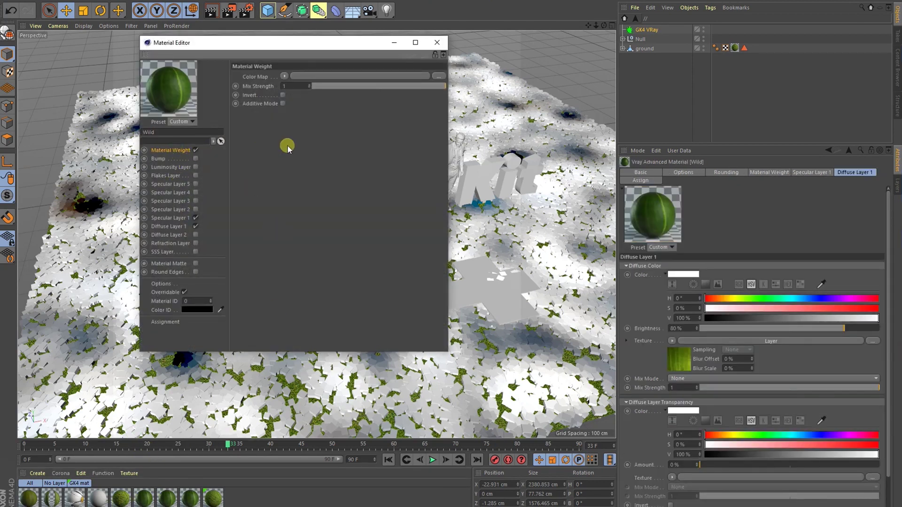
click(192, 225)
click(189, 226)
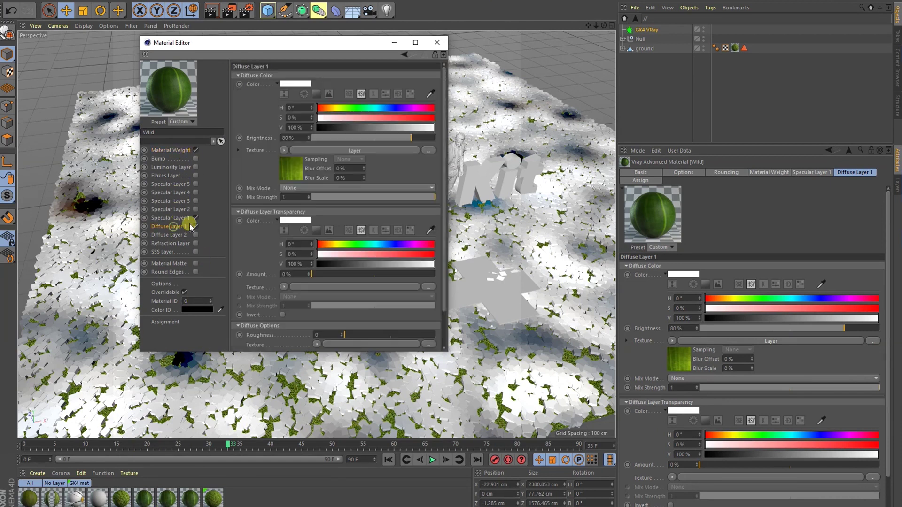
click(300, 171)
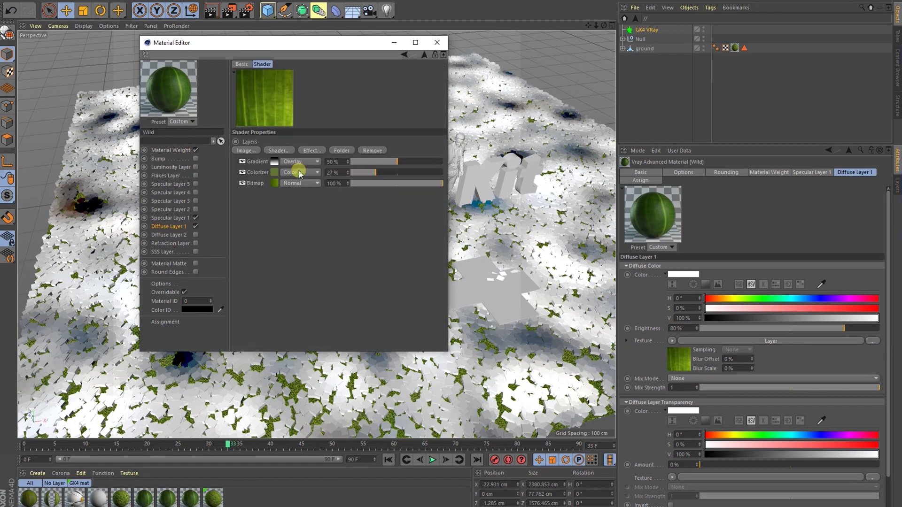
click(275, 172)
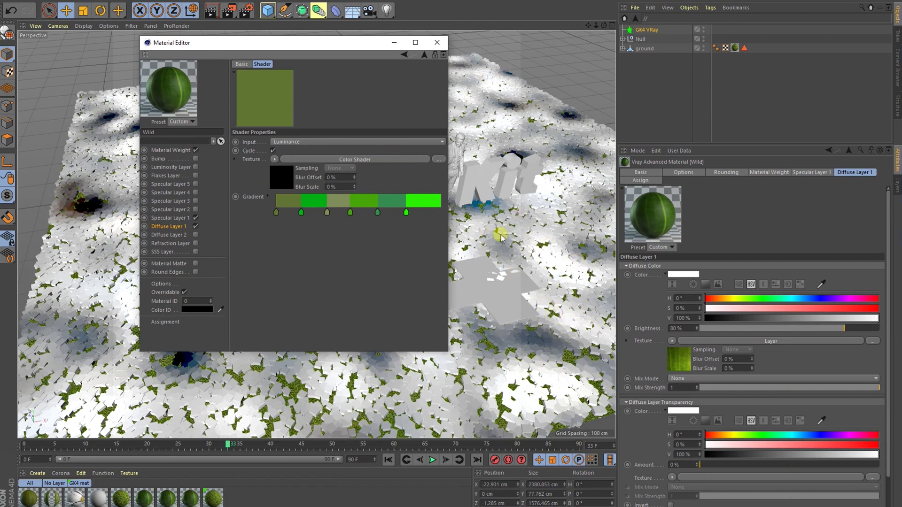
drag(327, 51, 506, 99)
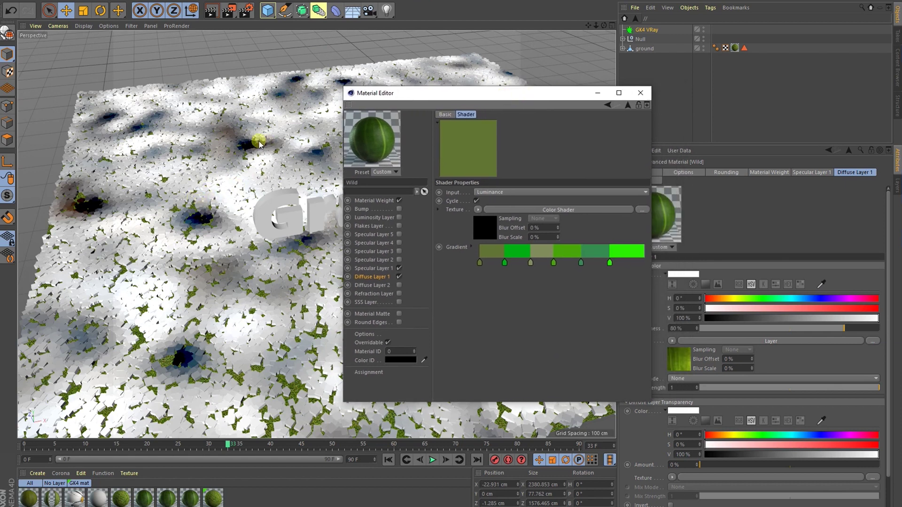
click(476, 201)
drag(502, 94, 316, 84)
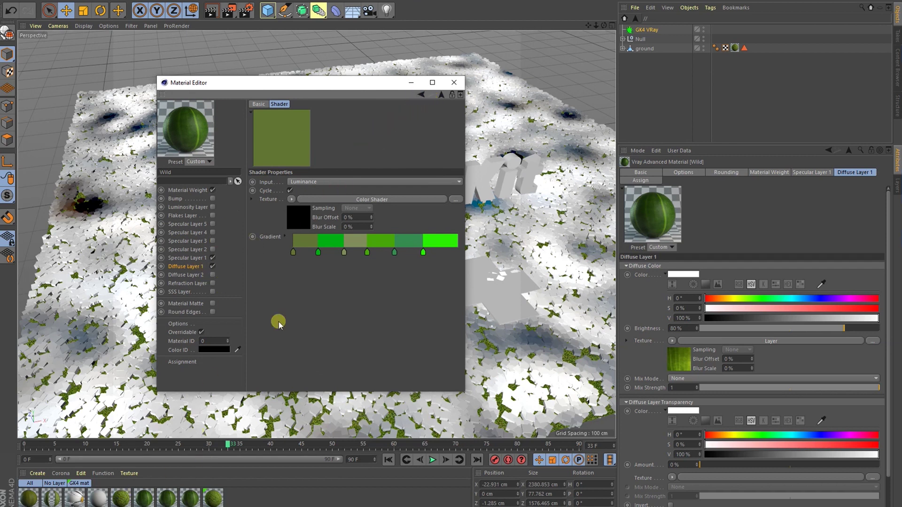
- Inspect the Bitmap layer in the Wild material's Diffuse Layer 1 texture, and close the material
click(188, 266)
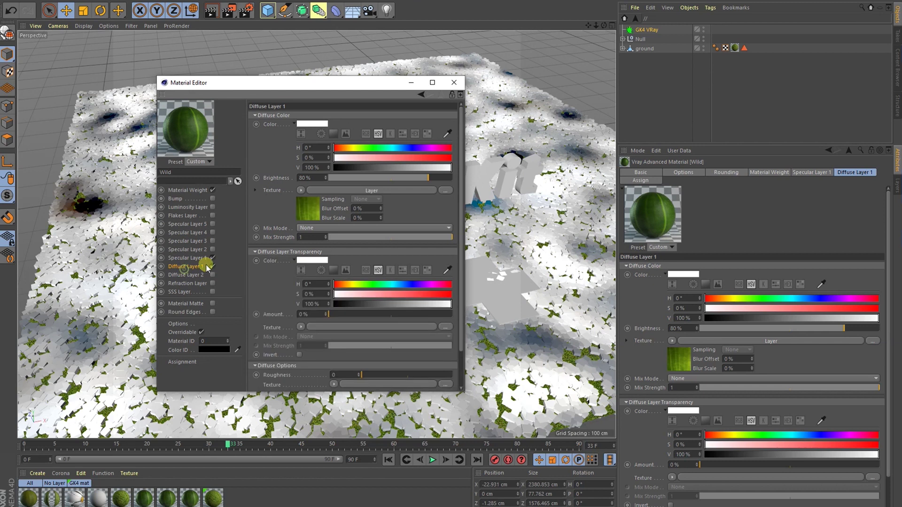
click(311, 206)
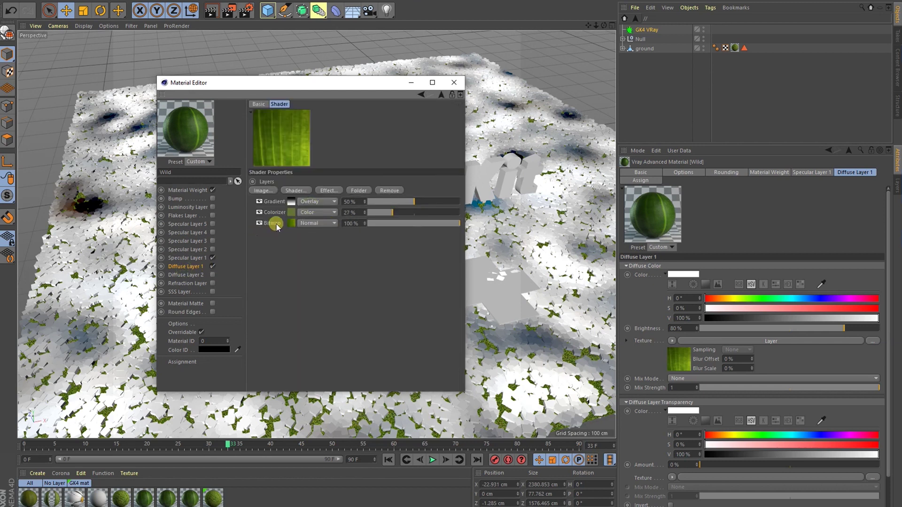
click(290, 222)
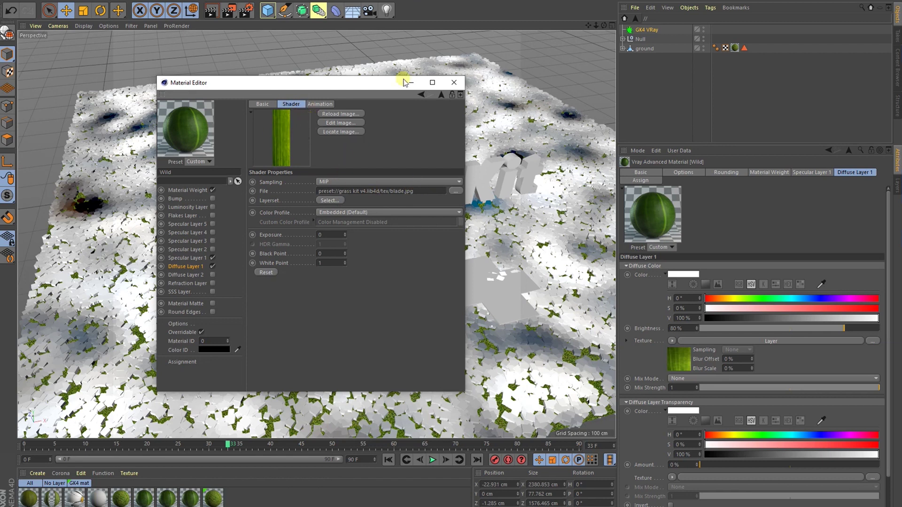
click(457, 84)
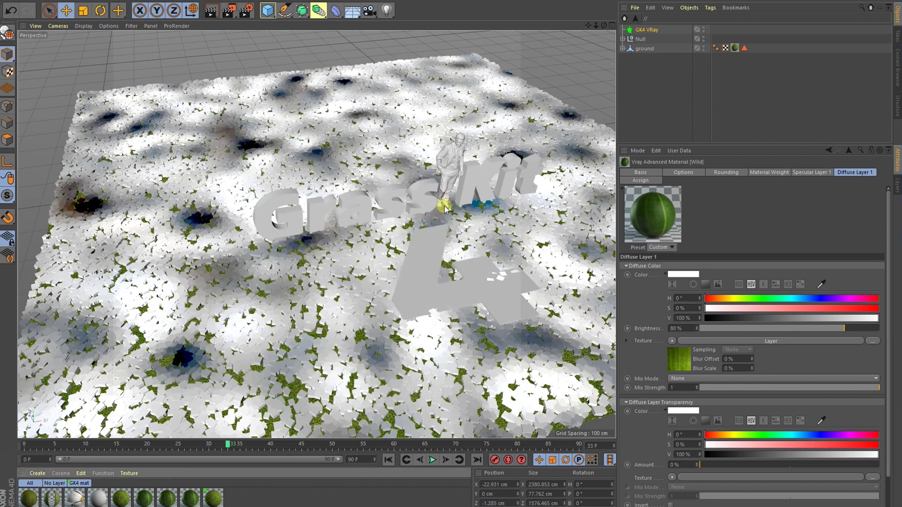
- Set the viewport mode of the GK4 VRay container's wild grass clones to Point
alt+right_drag(409, 250, 441, 255)
alt+drag(441, 255, 372, 258)
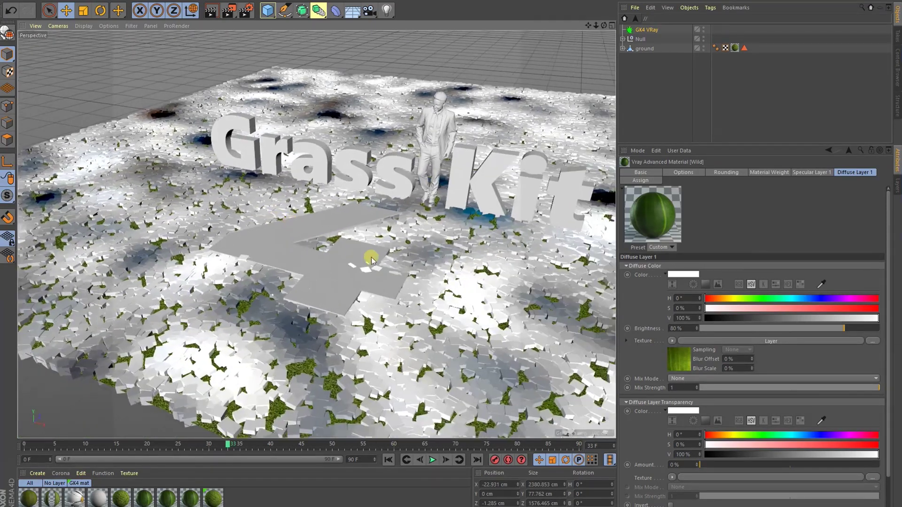
click(642, 29)
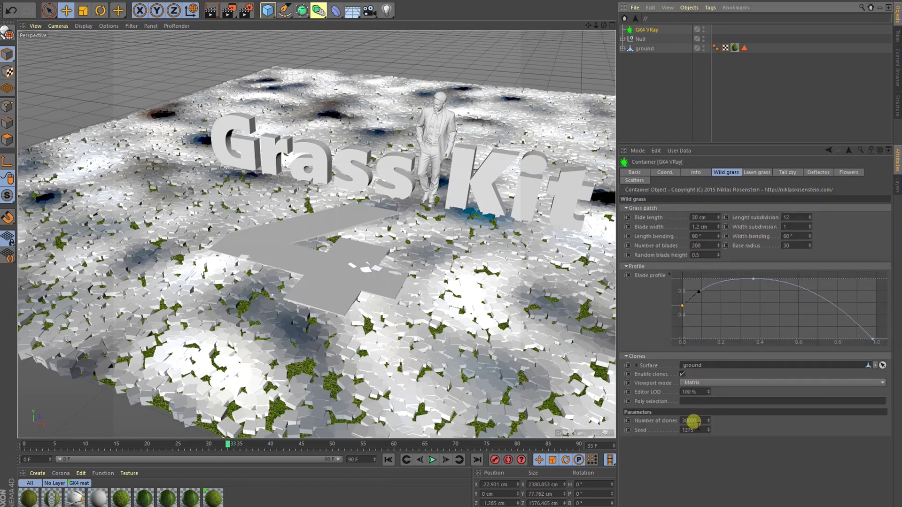
click(728, 382)
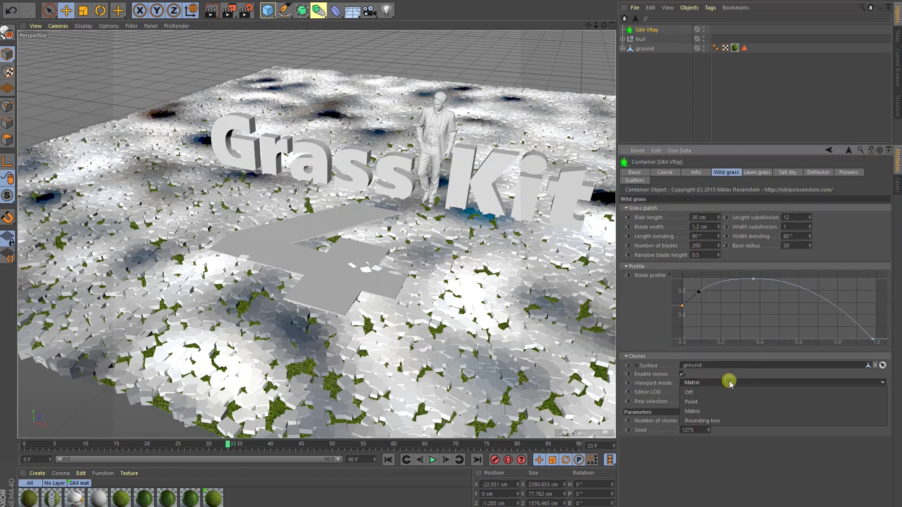
click(713, 402)
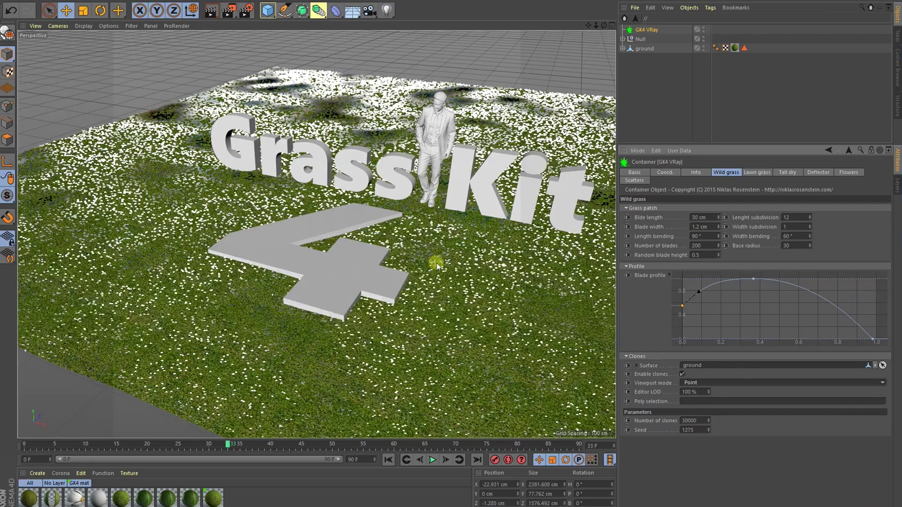
- Try 50 wild grass clones on the ground, and settle on 500
alt+right_drag(443, 261, 523, 270)
mouse_move(334, 258)
alt+mouse_down()
mouse_move(548, 243)
mouse_move(392, 246)
mouse_move(331, 261)
alt+mouse_up()
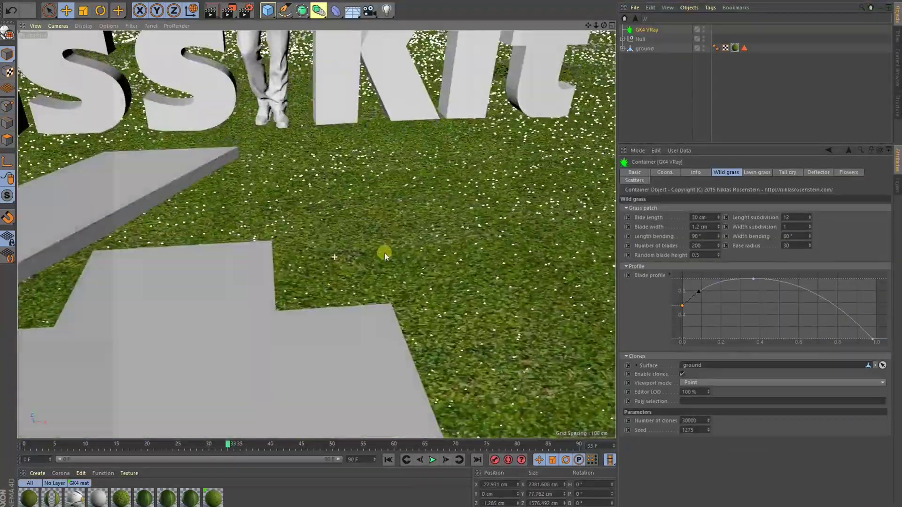
alt+right_drag(387, 252, 317, 261)
alt+drag(398, 251, 483, 255)
click(694, 380)
click(699, 421)
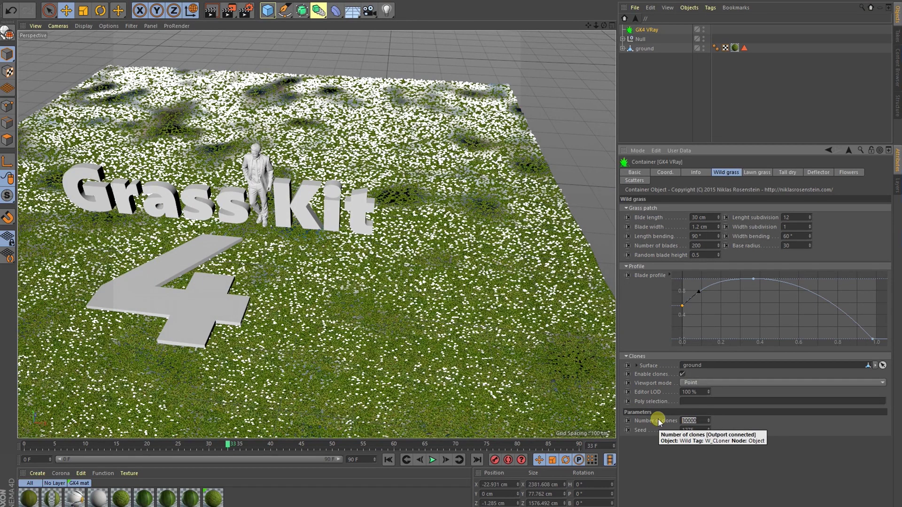
text(50)
key(Return)
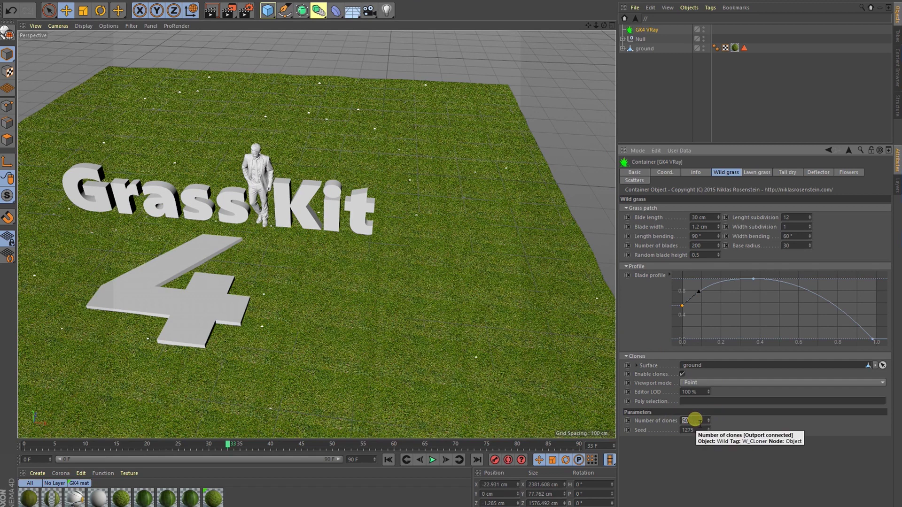
text(50)
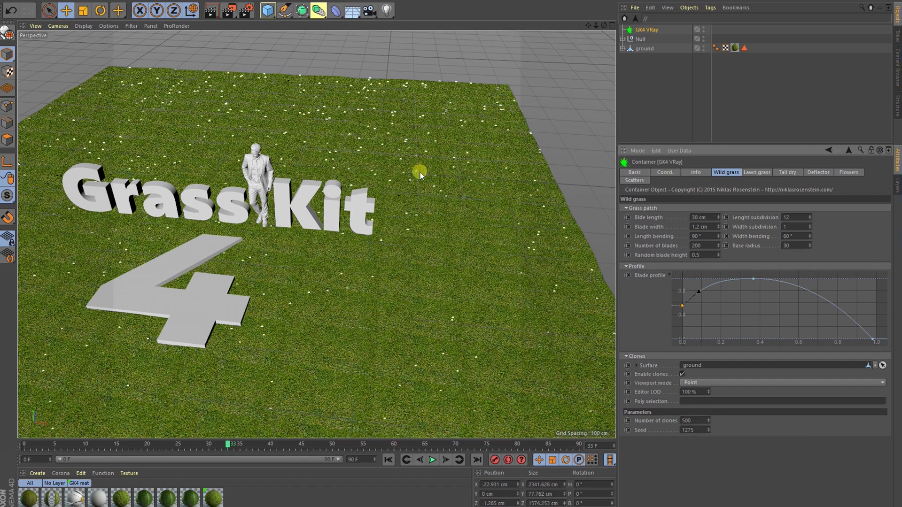
- Render a region of the viewport covering the grass behind and around the Grass Kit lettering, and clear the preview
alt+middle_drag(331, 210, 427, 169)
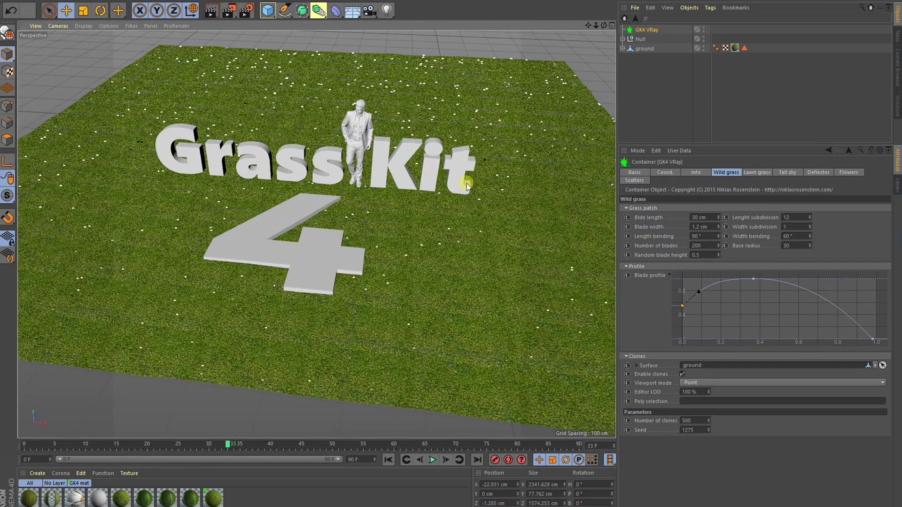
alt+right_drag(466, 183, 456, 189)
alt+drag(457, 190, 458, 201)
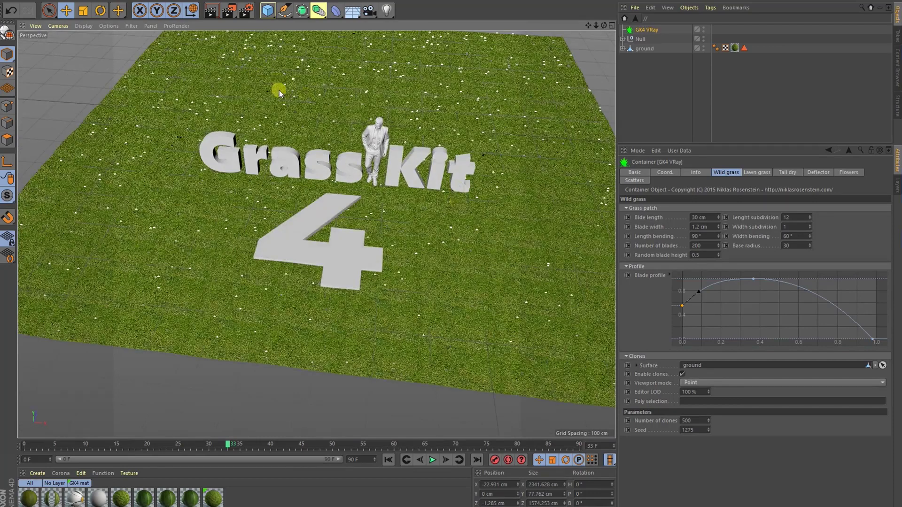
alt+drag(280, 91, 243, 49)
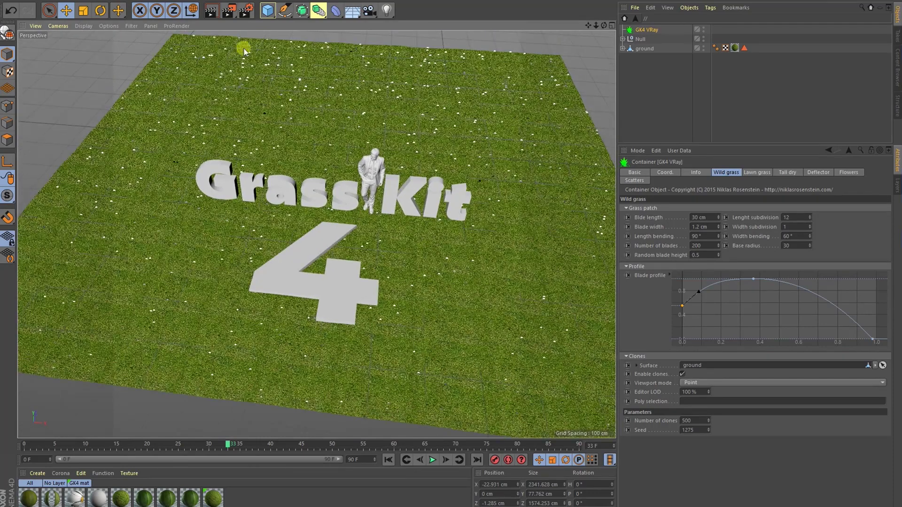
click(228, 11)
click(251, 25)
drag(205, 57, 531, 225)
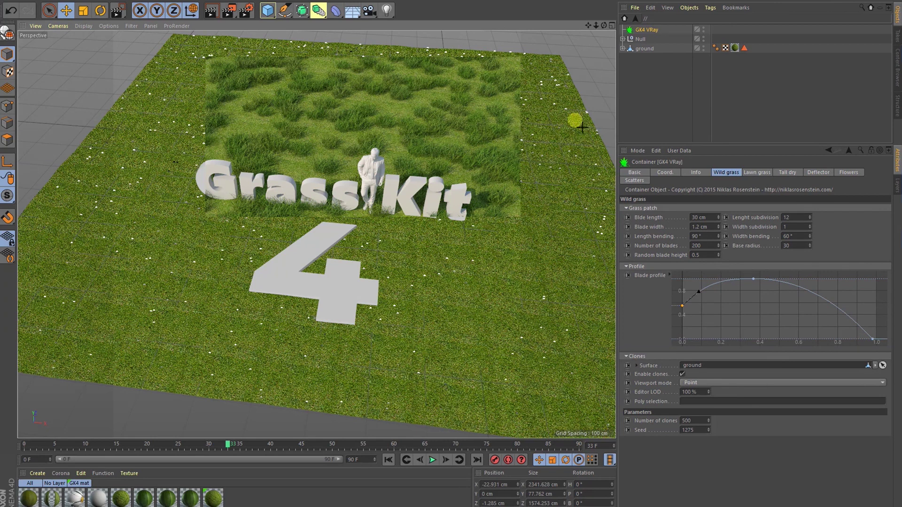
click(390, 195)
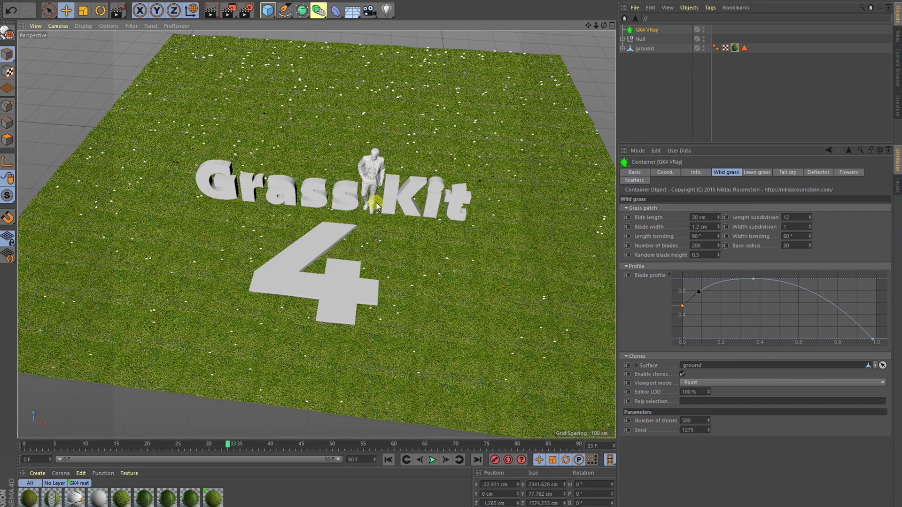
- Switch the viewport mode of the GK4 VRay container's wild grass clones to Bounding box
alt+drag(314, 230, 315, 257)
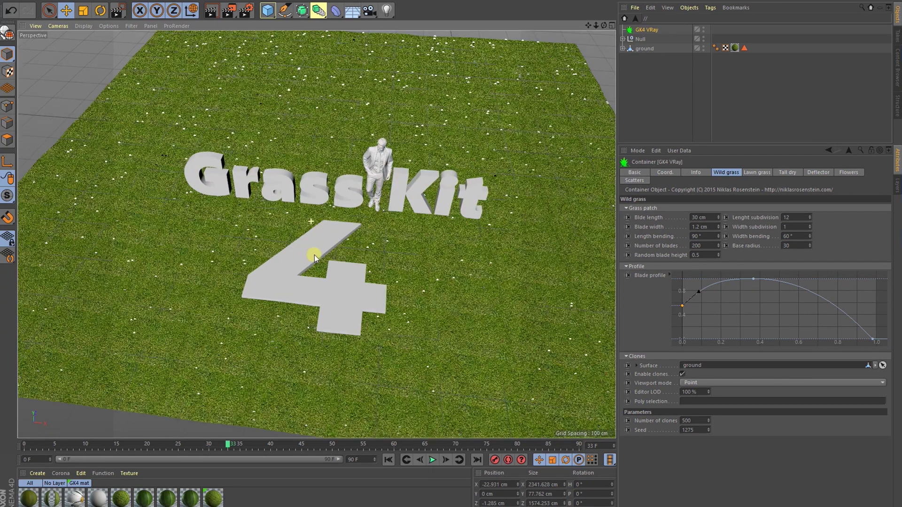
middle_click(344, 212)
middle_click(247, 191)
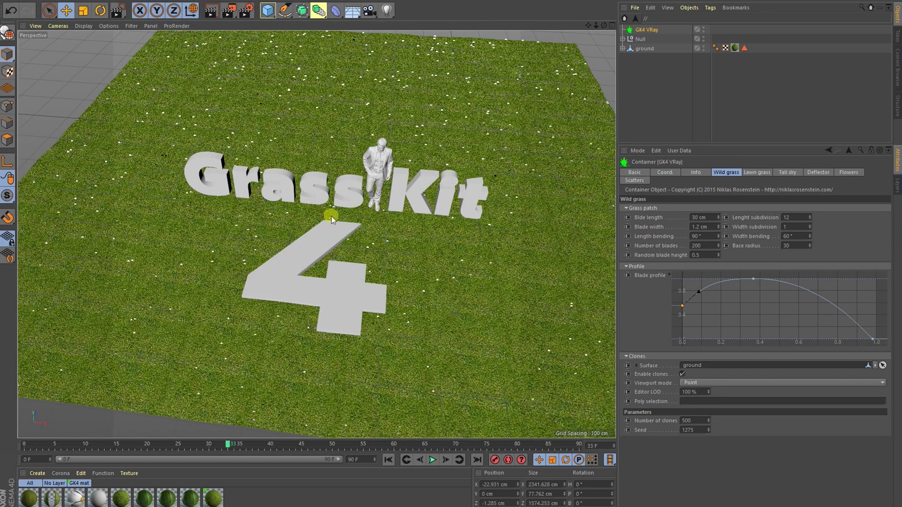
scroll(347, 216, up, 10)
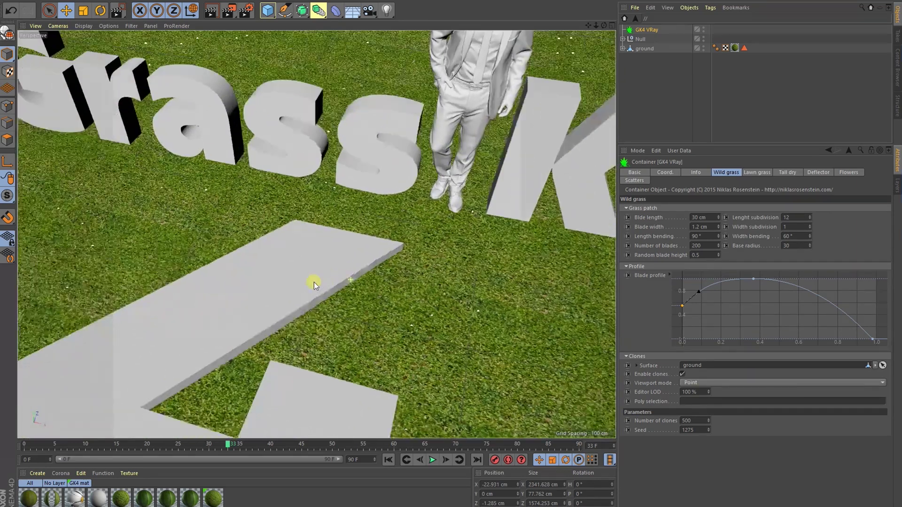
alt+drag(314, 282, 293, 279)
alt+middle_drag(292, 279, 356, 198)
click(648, 31)
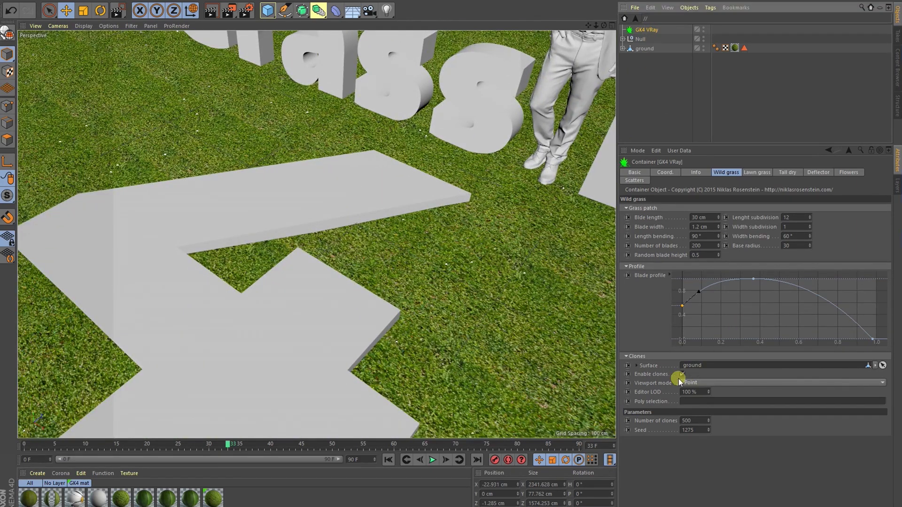
click(714, 383)
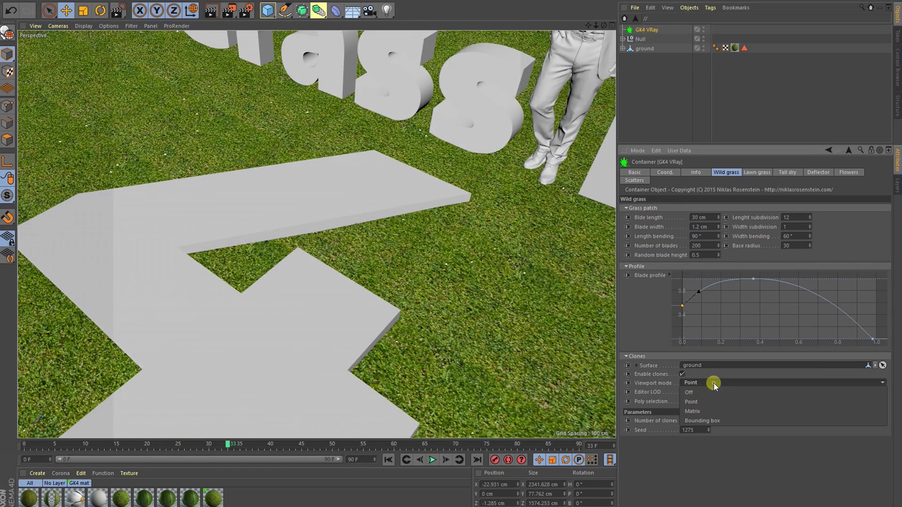
click(704, 420)
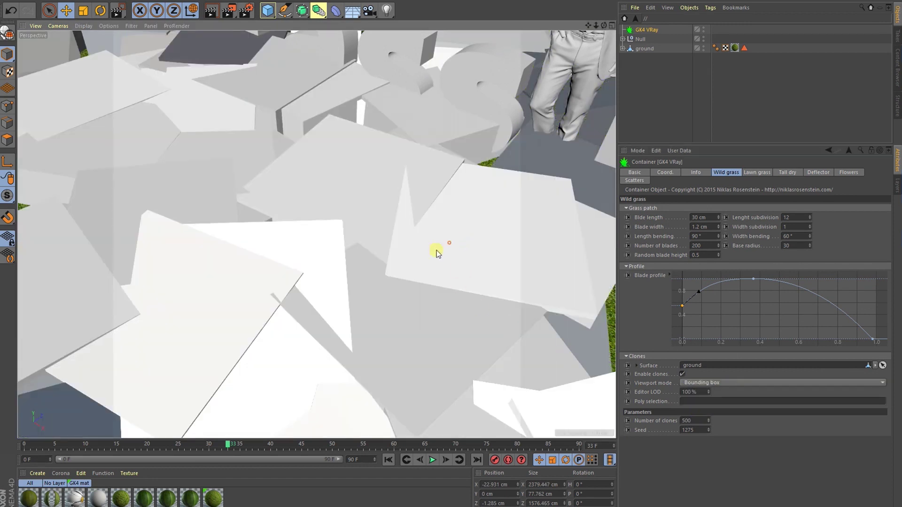
- Switch the viewport mode of the GK4 VRay container's wild grass clones to Matrix
alt+right_drag(437, 250, 348, 289)
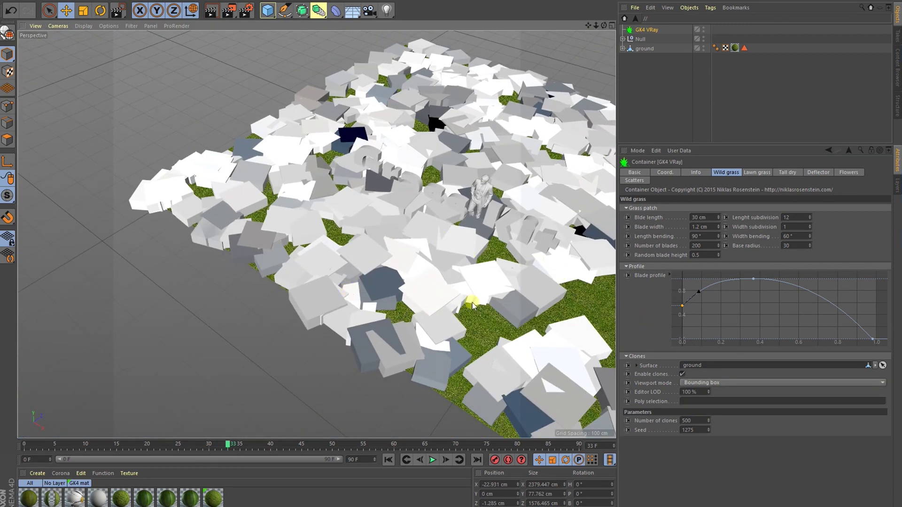
alt+right_drag(451, 289, 507, 276)
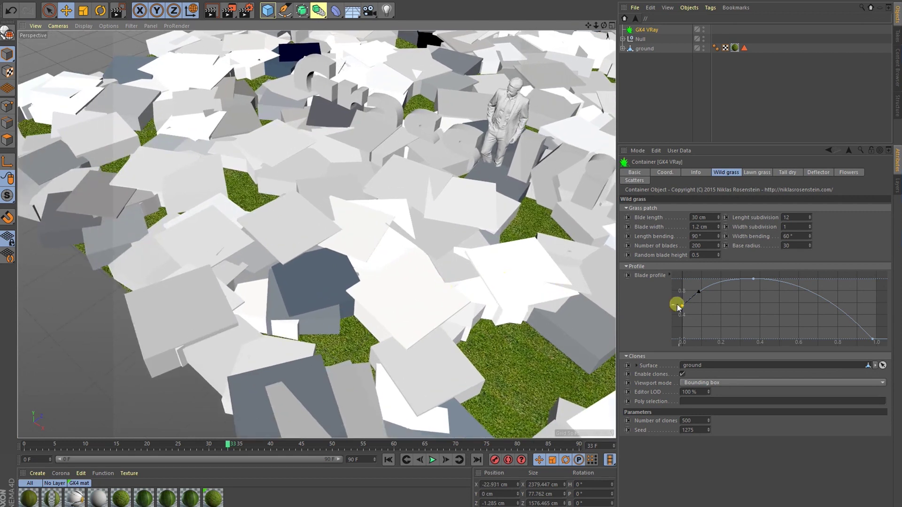
click(726, 383)
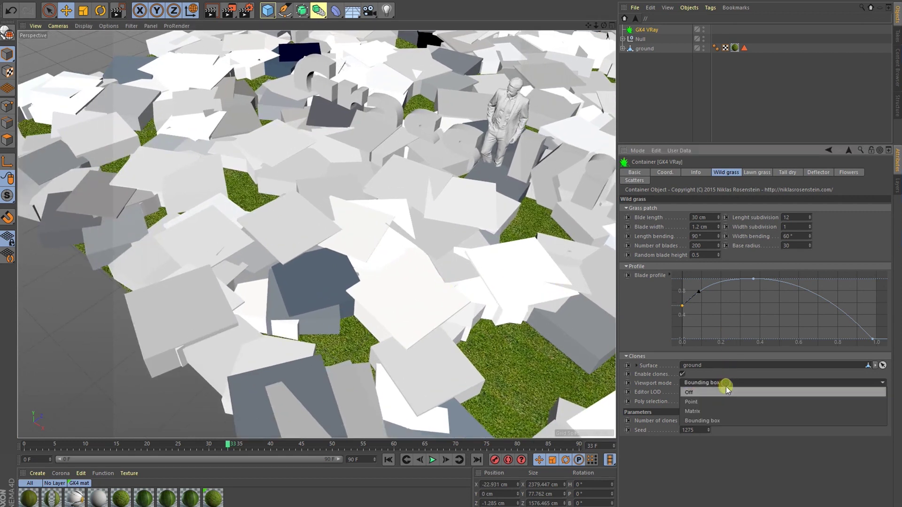
click(718, 412)
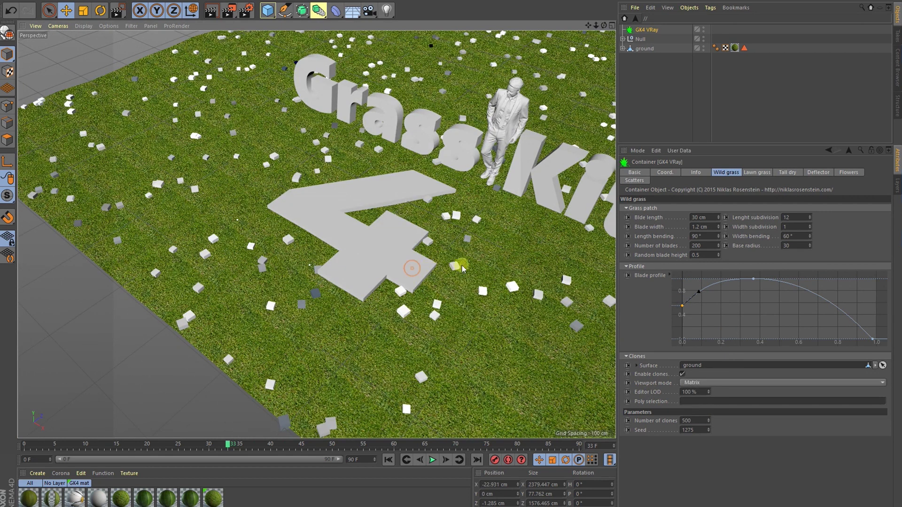
- Render a region of the viewport covering the front half of the flat number 4 and the grass around it
mouse_move(462, 266)
alt+right_down()
mouse_move(491, 264)
mouse_move(471, 272)
alt+right_up()
alt+drag(418, 276, 407, 268)
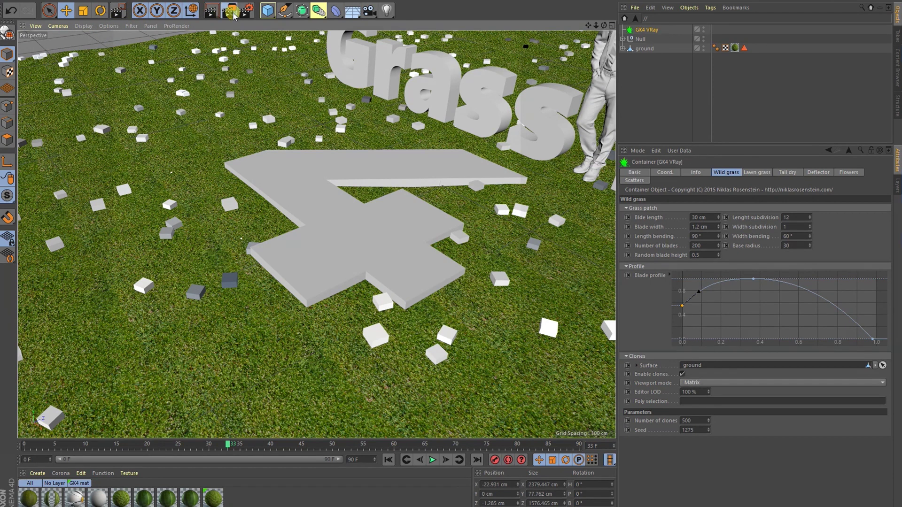
drag(230, 10, 260, 24)
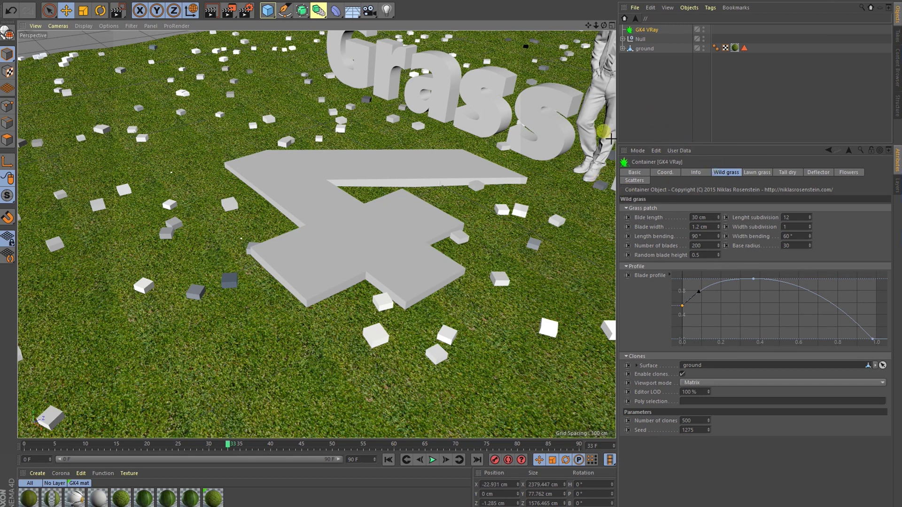
drag(233, 199, 513, 380)
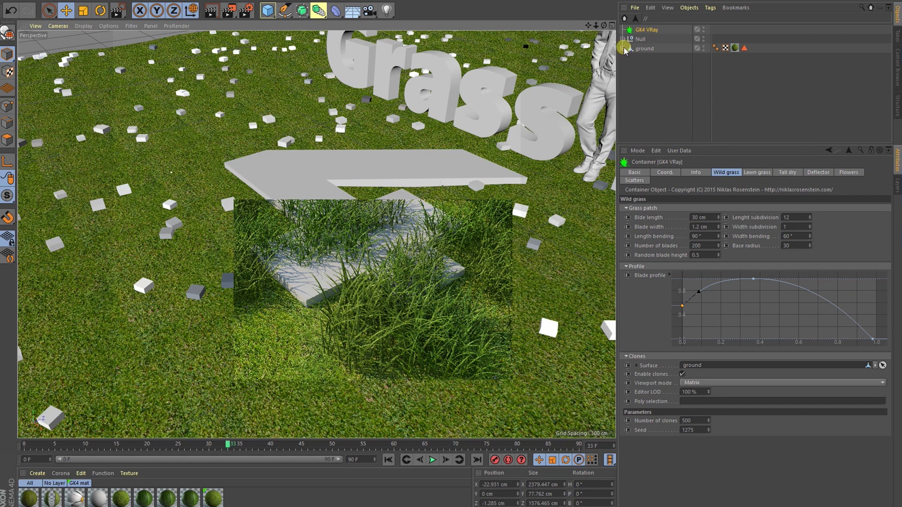
click(669, 101)
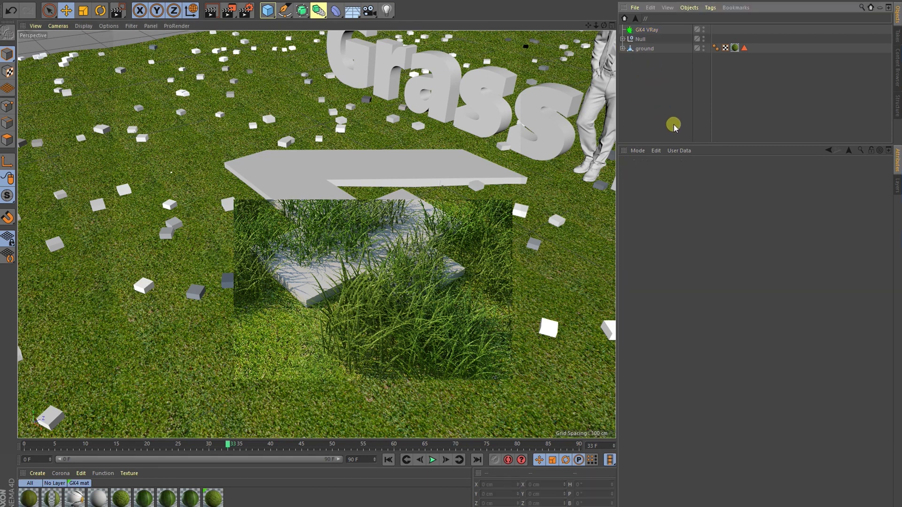
- Expand the Null group and rename the MoText.1 object as 4
click(623, 39)
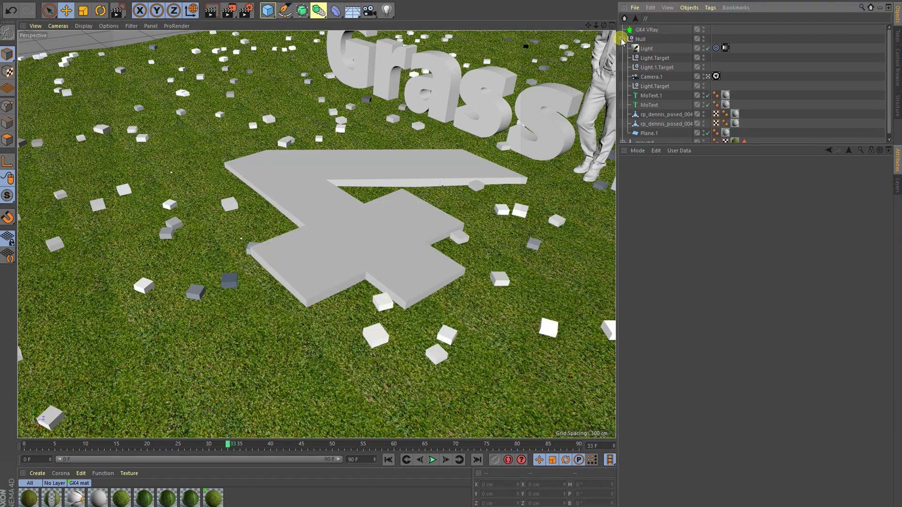
click(650, 105)
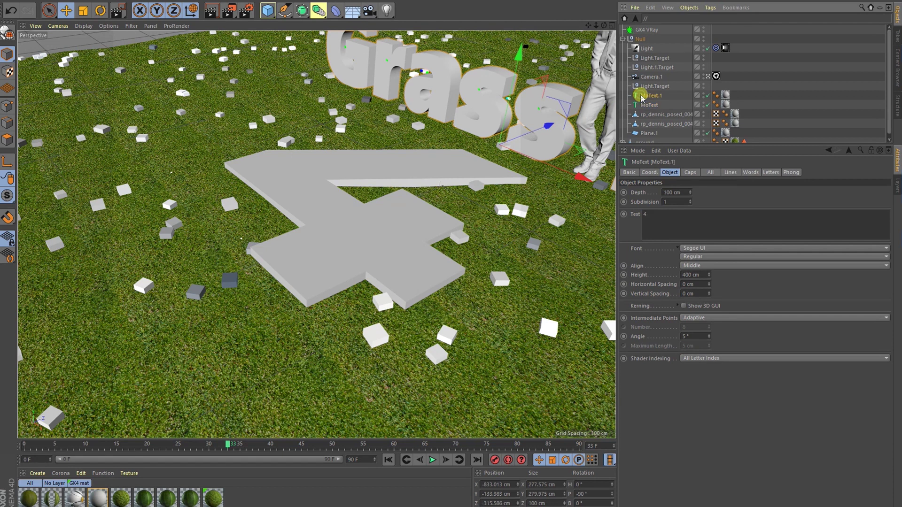
click(646, 95)
double_click(652, 96)
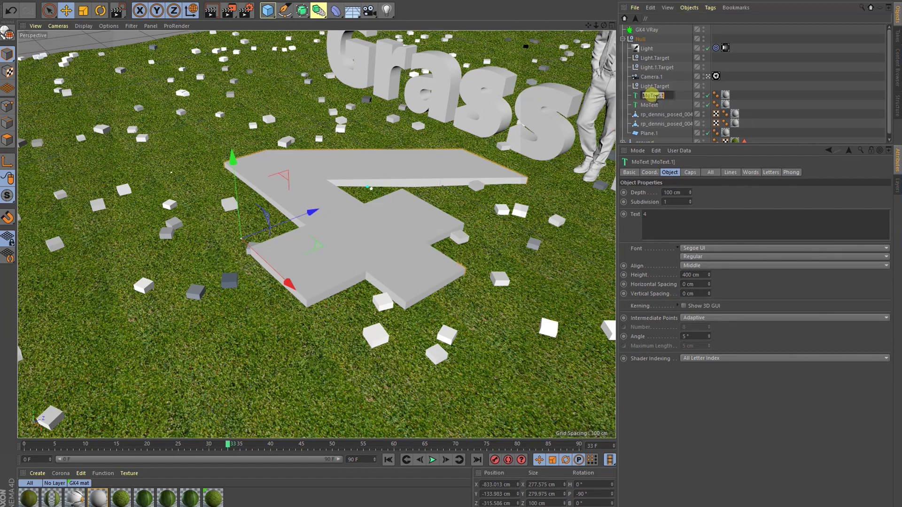
text(4)
key(Return)
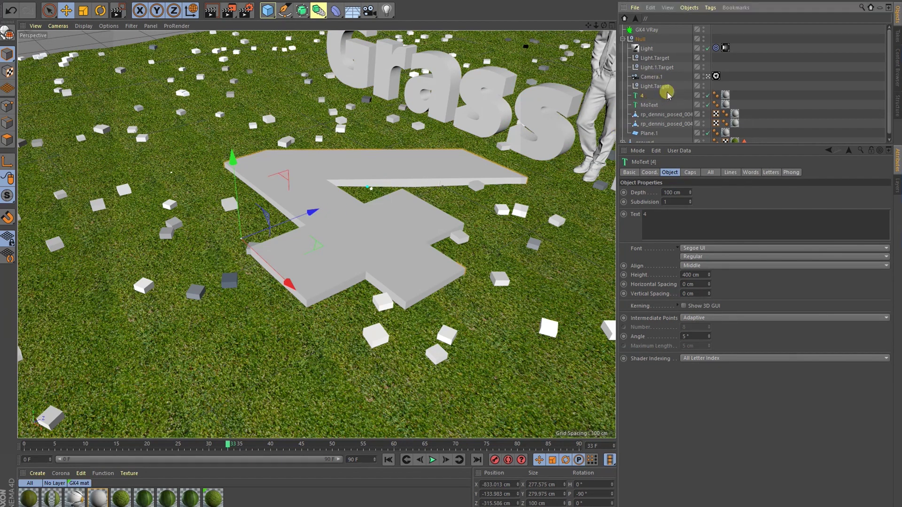
- Add the text object 4 to the GK4 VRay container's grass deflector as a Point Object and enable the deflector
drag(678, 145, 678, 193)
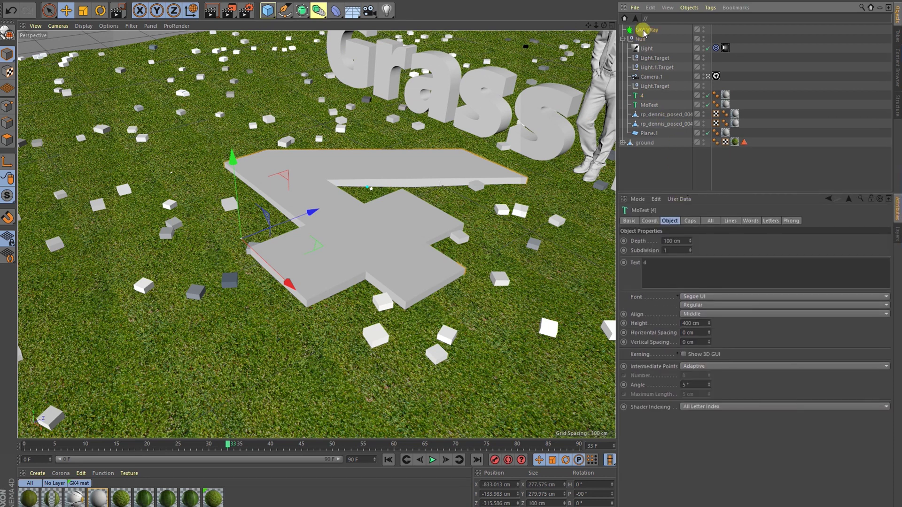
click(644, 30)
click(820, 221)
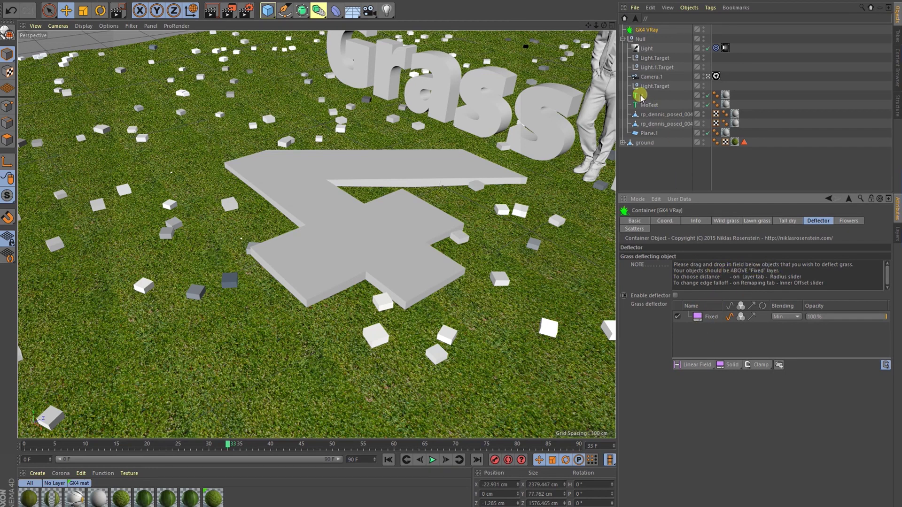
drag(642, 95, 707, 318)
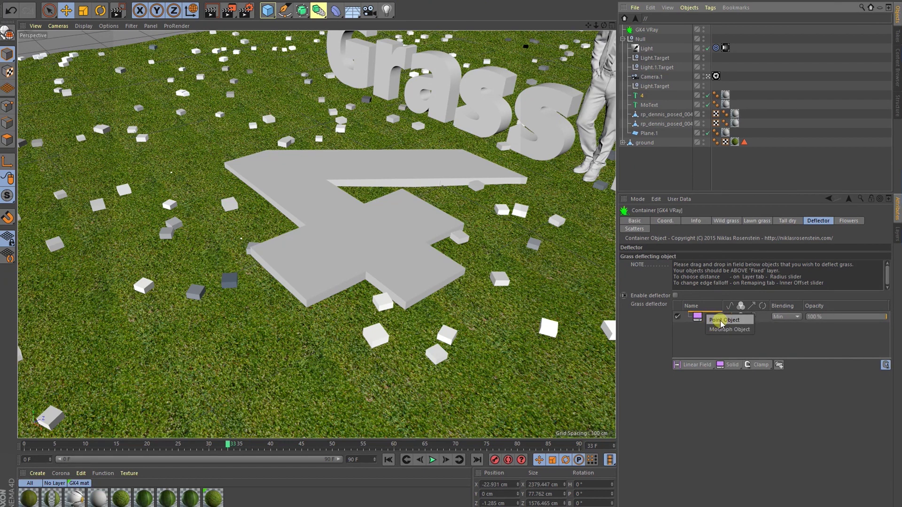
click(722, 321)
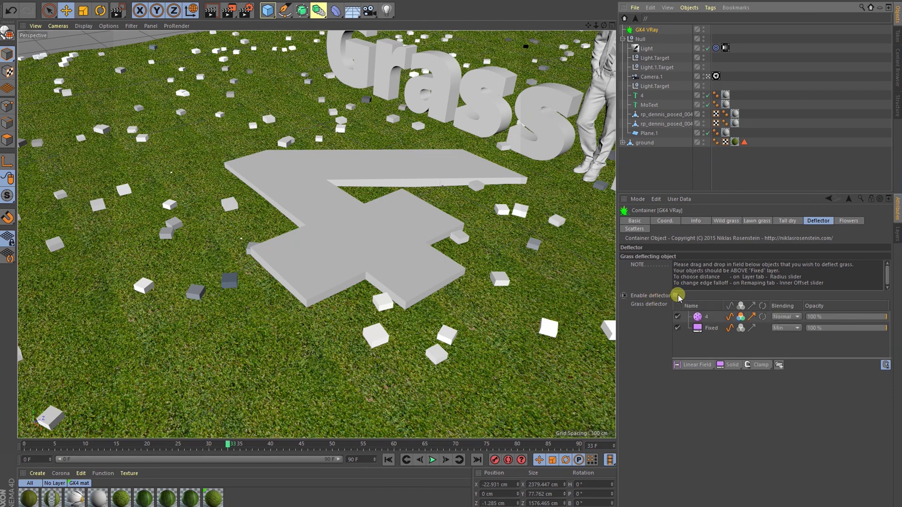
click(675, 296)
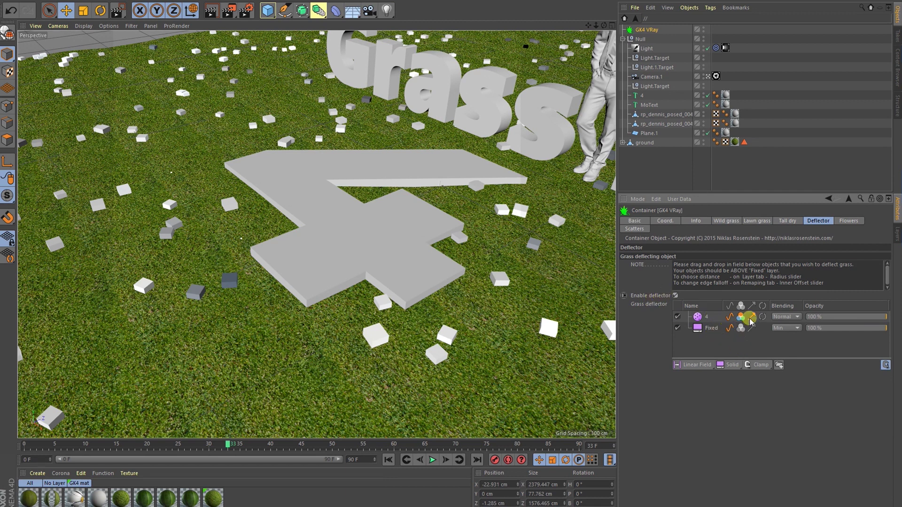
- Set the deflector's point object field layer for the 4 to Surface mode with a radius of 44 cm
click(763, 320)
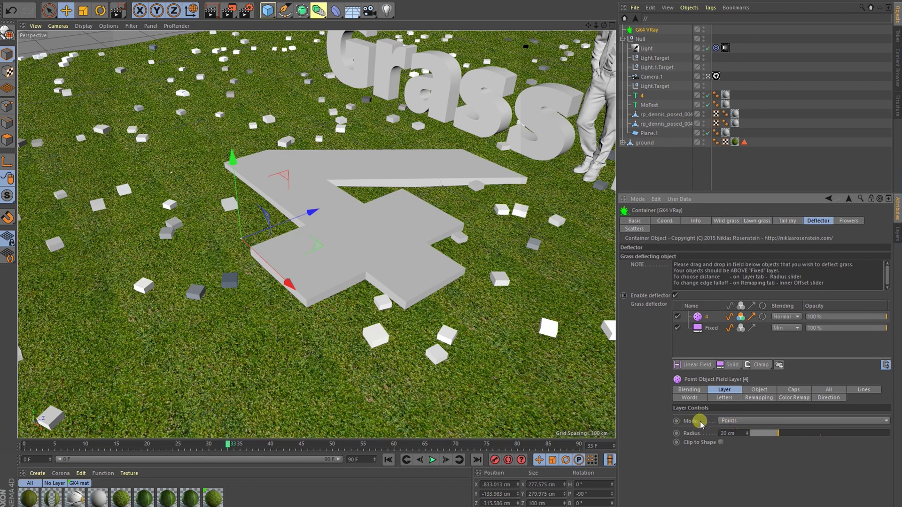
click(736, 421)
click(738, 435)
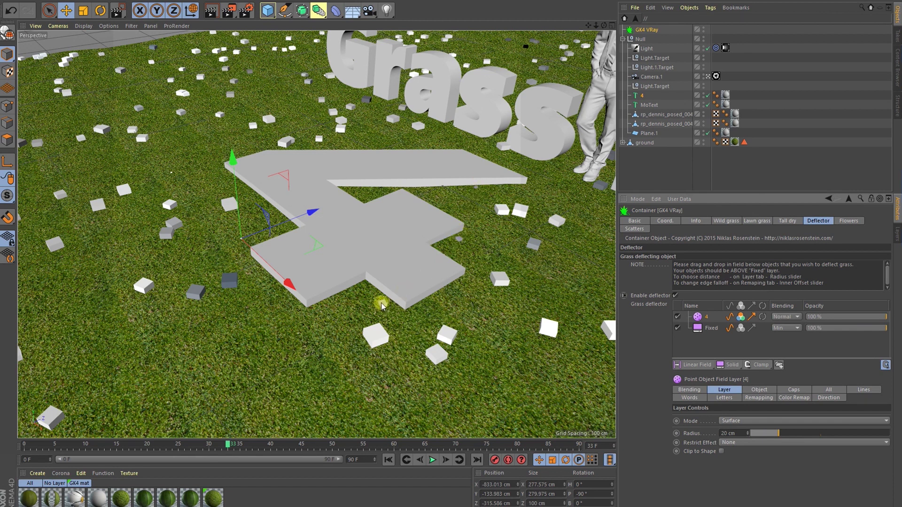
drag(777, 432, 814, 436)
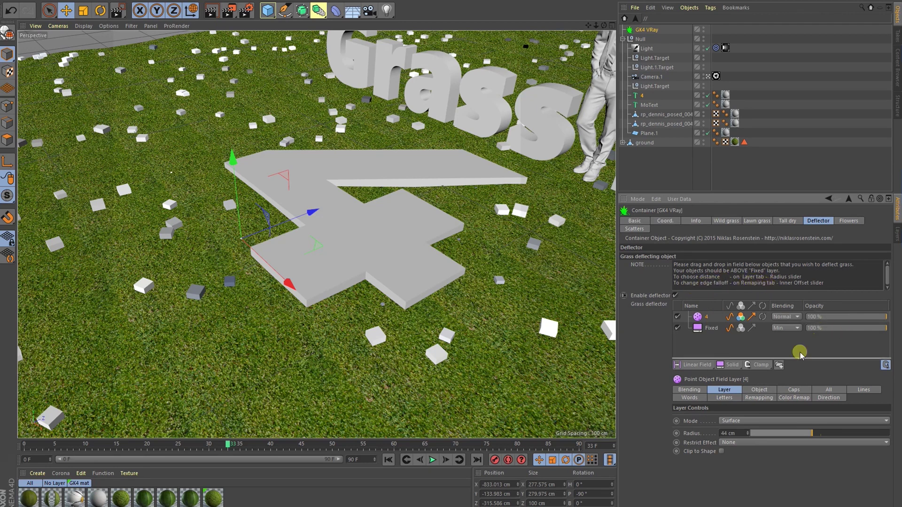
- Raise the inner offset in the 4 field layer's remapping to 100%
click(764, 398)
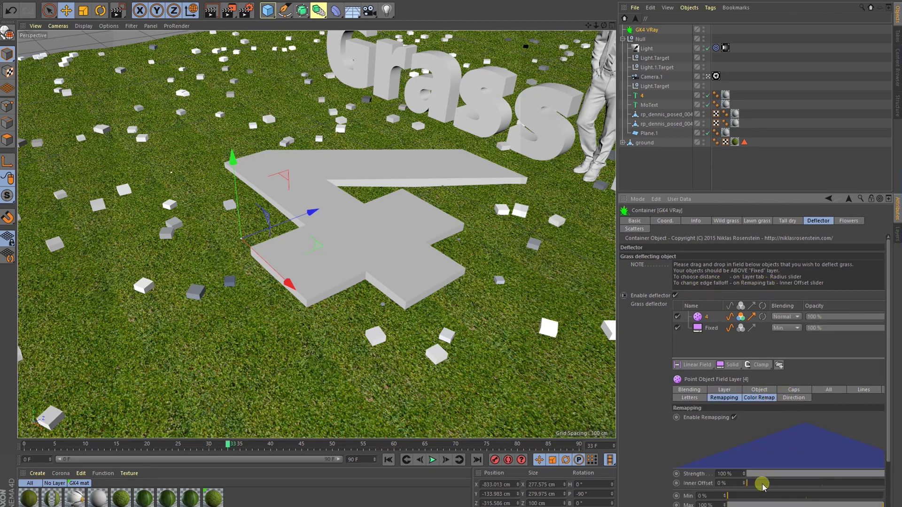
drag(747, 484, 886, 484)
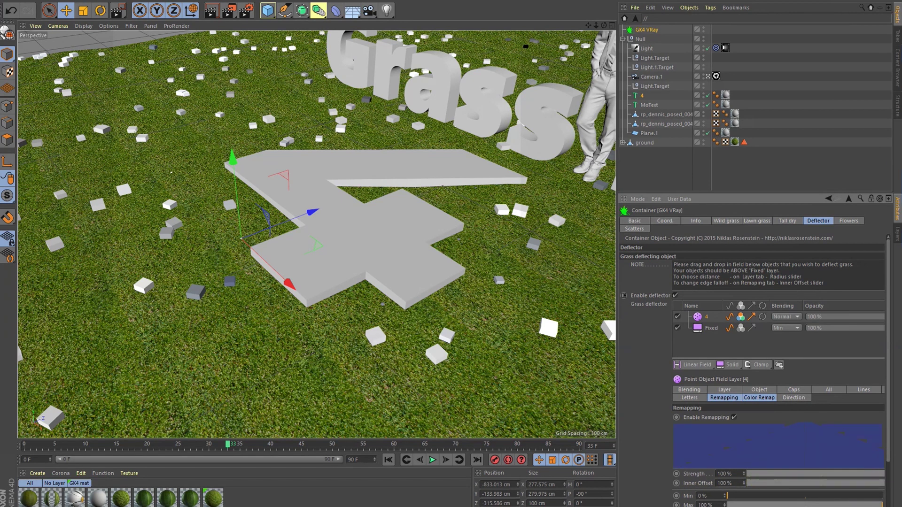
click(643, 30)
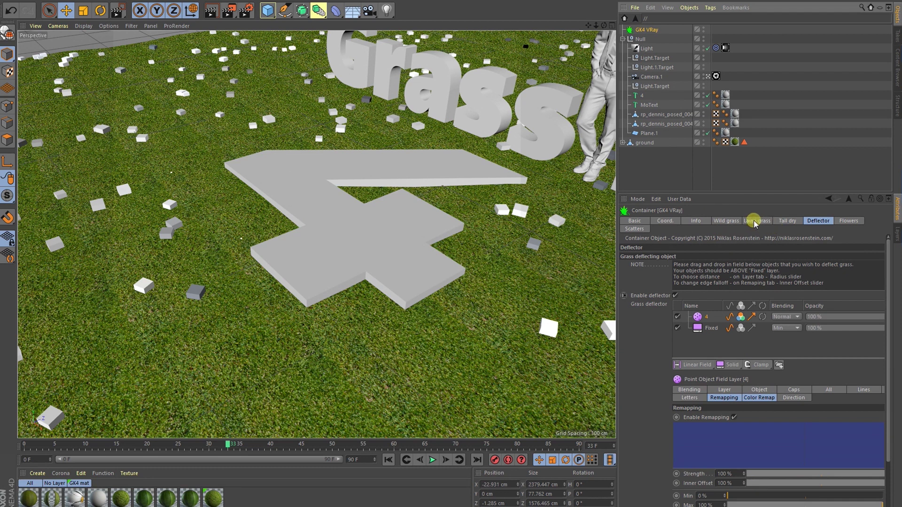
- Set the number of wild grass clones in the GK4 VRay container to 5000
click(726, 221)
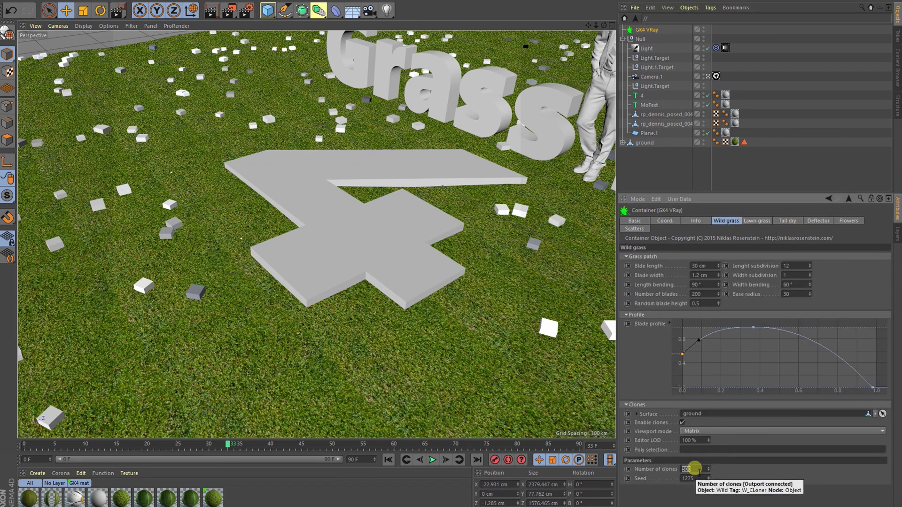
text(500)
key(Return)
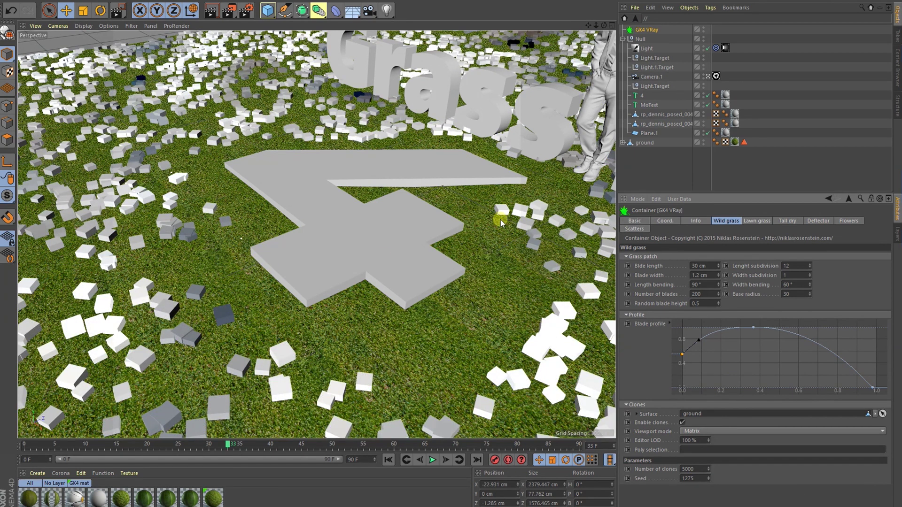
- Try the remapping inner offset of the deflector's 4 layer again, and reduce the layer's radius to 25 cm
click(816, 221)
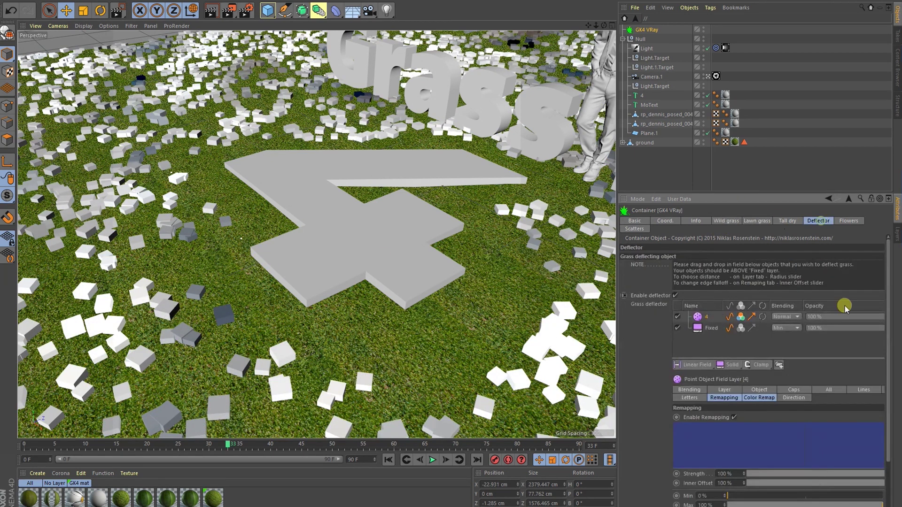
mouse_move(872, 484)
mouse_down()
mouse_move(764, 483)
mouse_move(886, 484)
mouse_up()
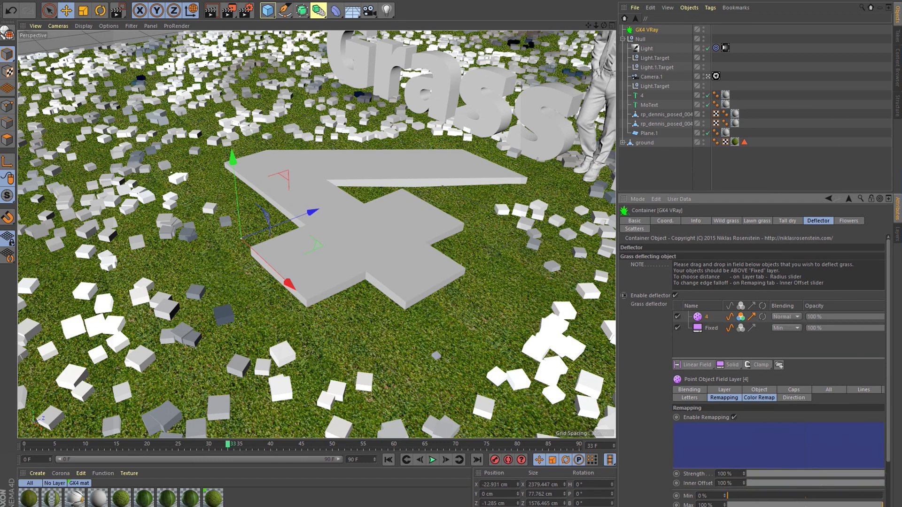
click(751, 390)
click(725, 390)
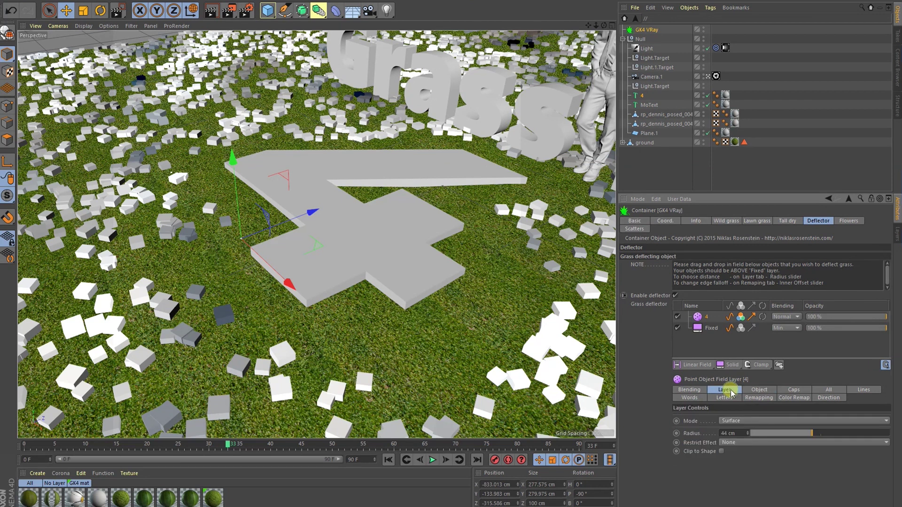
click(808, 433)
mouse_move(786, 435)
mouse_down()
mouse_move(753, 435)
mouse_move(785, 431)
mouse_up()
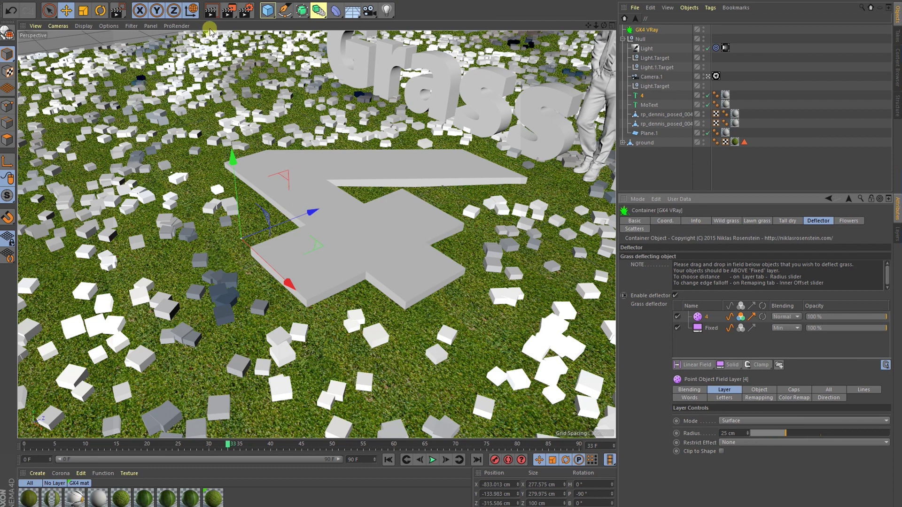
- Render a region of the viewport covering the whole number 4 with its surrounding grass, and clear the preview
click(229, 11)
click(254, 23)
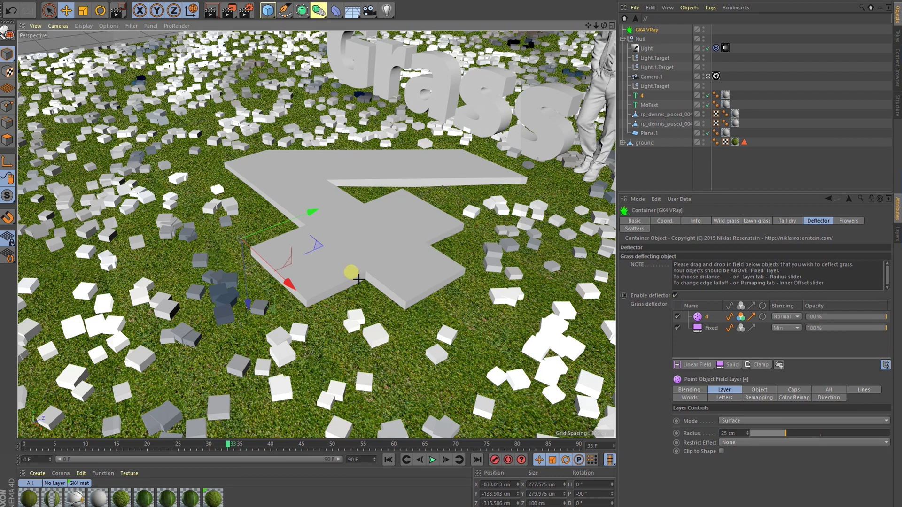
key(alt+r)
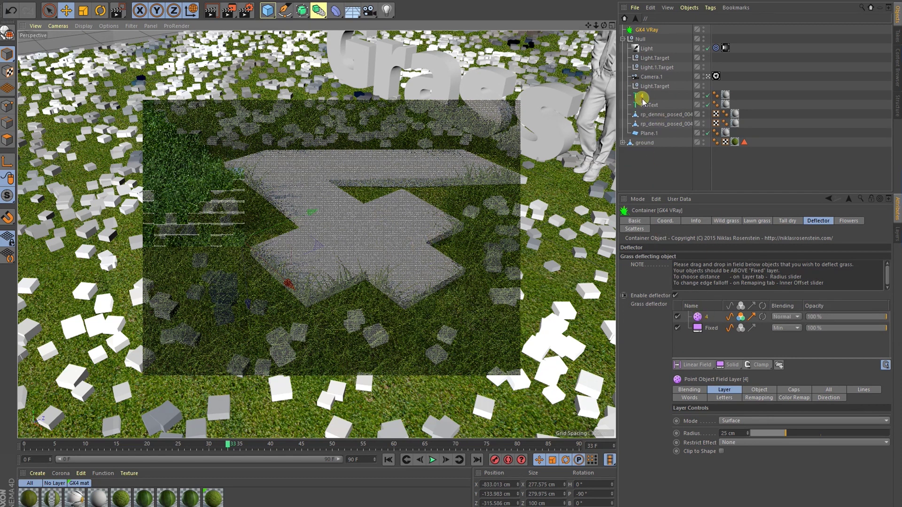
click(566, 72)
click(67, 17)
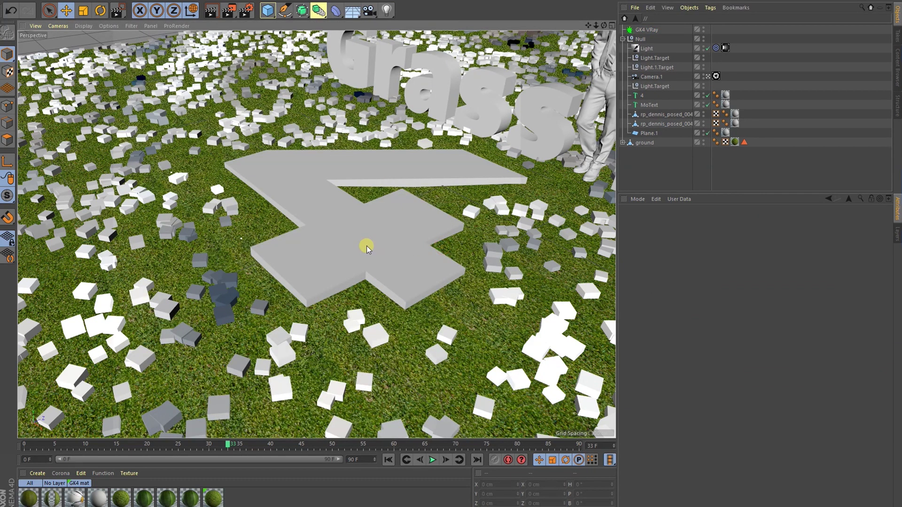
- Examine the distribution of the wild grass clones across the entire ground
scroll(366, 246, down, 10)
alt+right_drag(328, 255, 330, 253)
alt+middle_drag(478, 248, 317, 235)
mouse_move(317, 235)
alt+mouse_down()
mouse_move(238, 214)
mouse_move(338, 214)
mouse_move(190, 237)
mouse_move(329, 239)
mouse_move(322, 246)
alt+mouse_up()
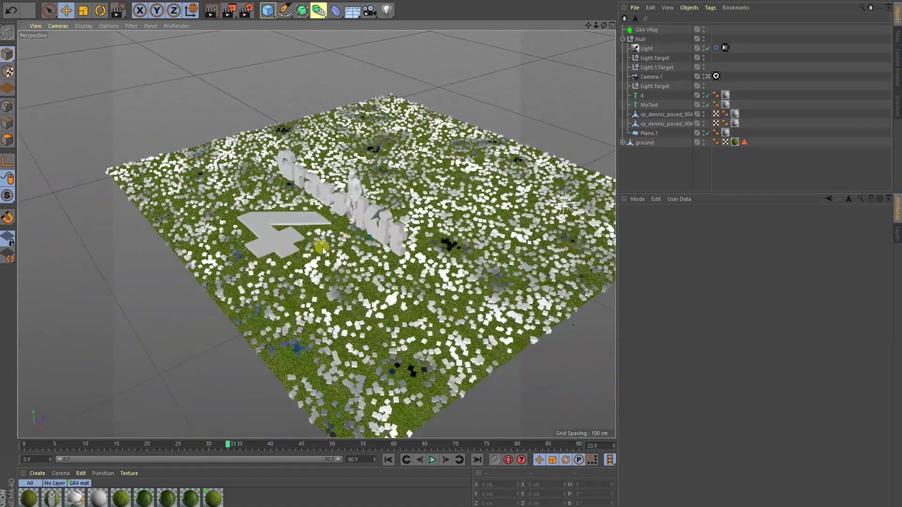
alt+right_drag(322, 246, 300, 245)
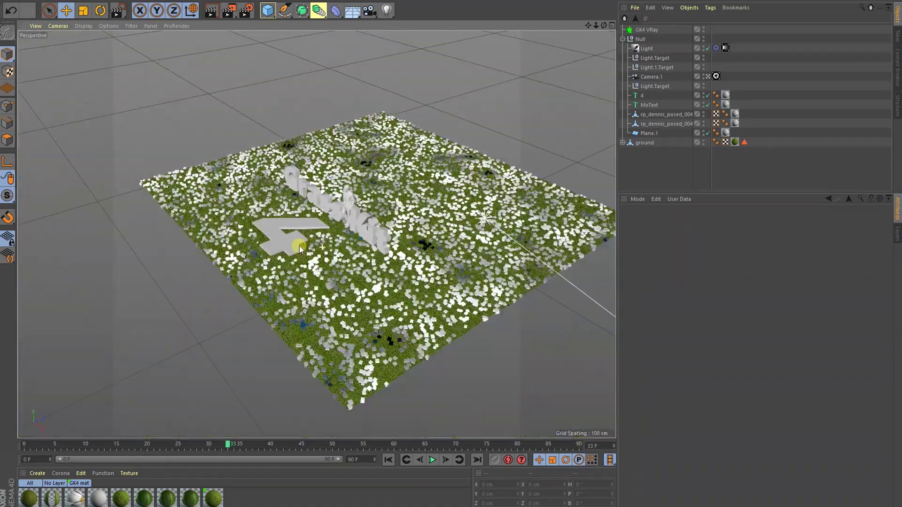
alt+drag(304, 256, 287, 269)
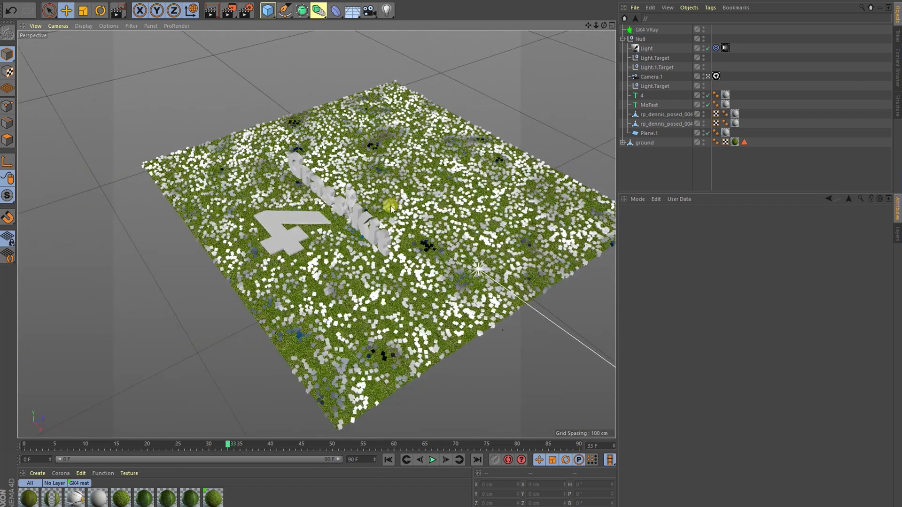
- Create a rectangle spline in the XZ plane and move it onto the ground's near corner, at about X -912 cm, Z -621 cm
alt+drag(391, 206, 389, 177)
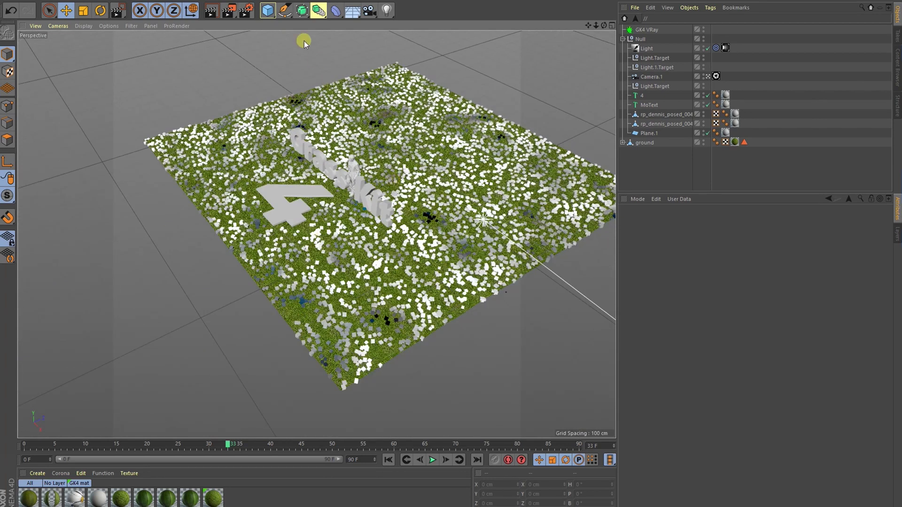
click(286, 11)
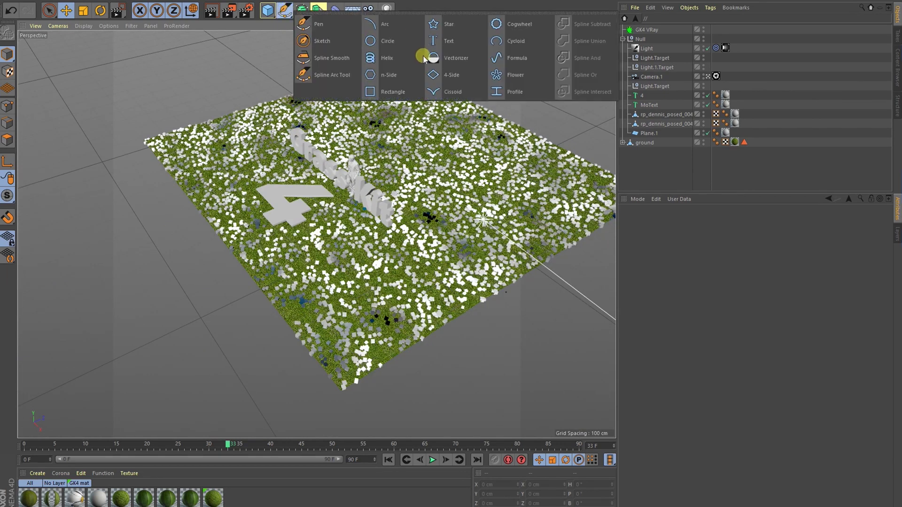
click(405, 92)
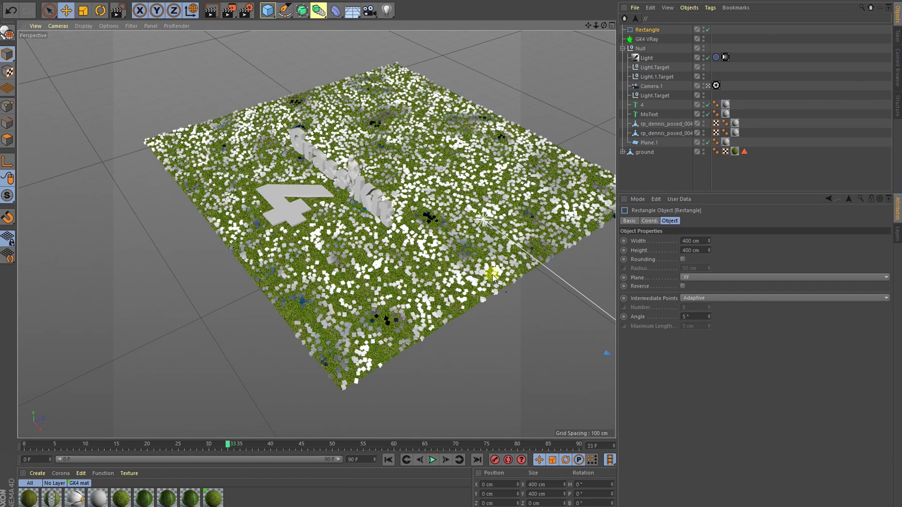
scroll(494, 278, down, 4)
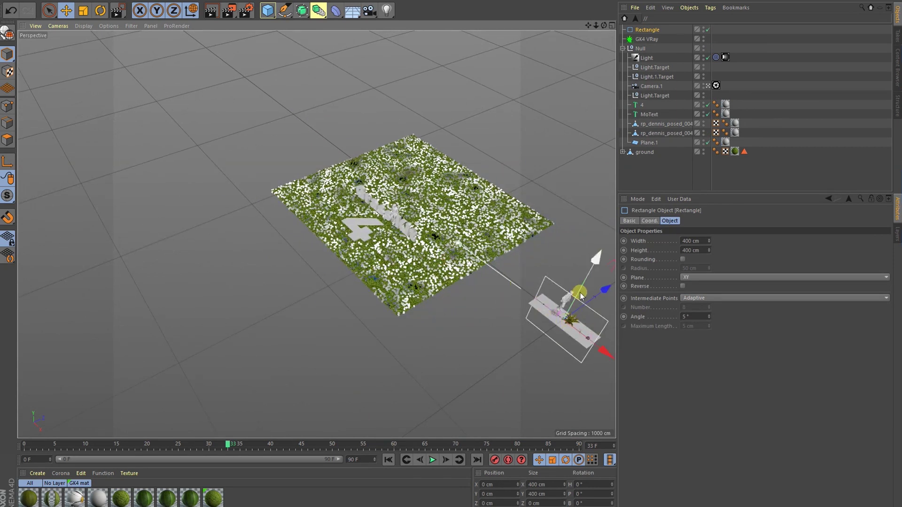
click(693, 278)
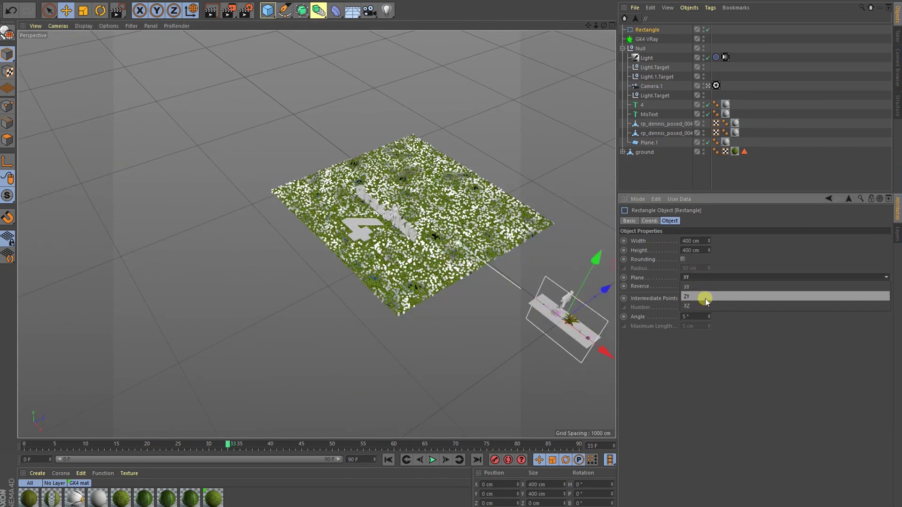
click(704, 297)
click(713, 277)
click(706, 306)
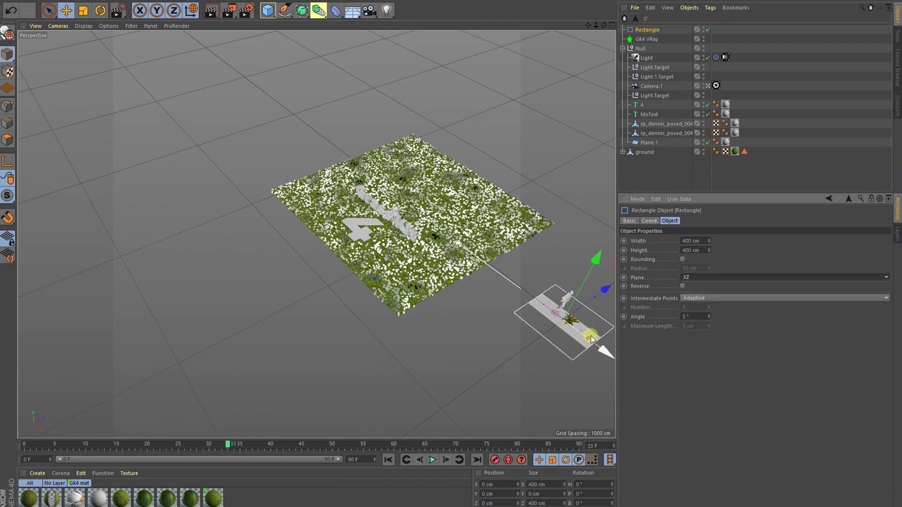
drag(591, 339, 398, 282)
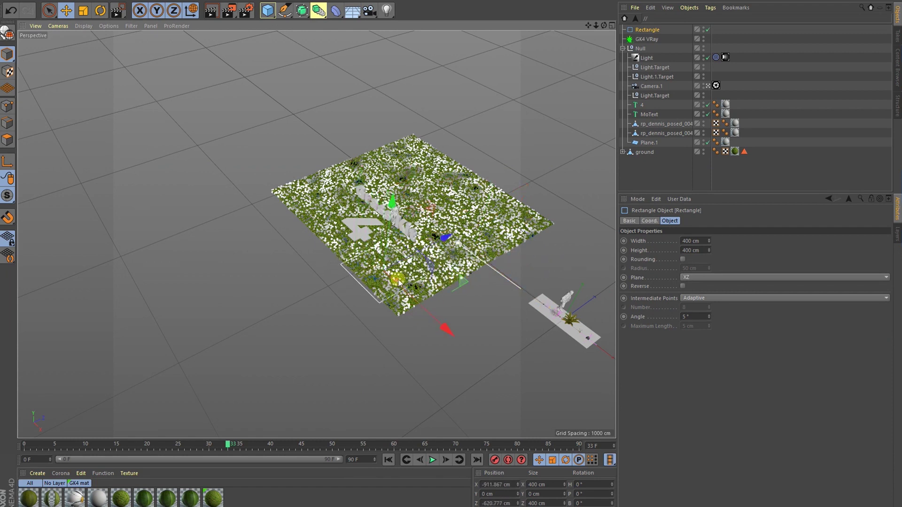
alt+right_drag(399, 281, 534, 267)
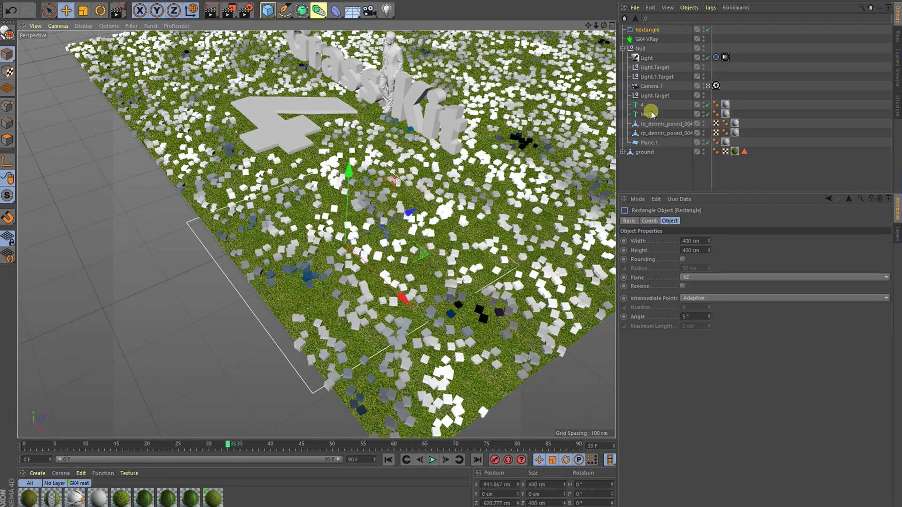
- Add the rectangle spline to the GK4 VRay container's grass deflector list above the 4 layer
click(646, 39)
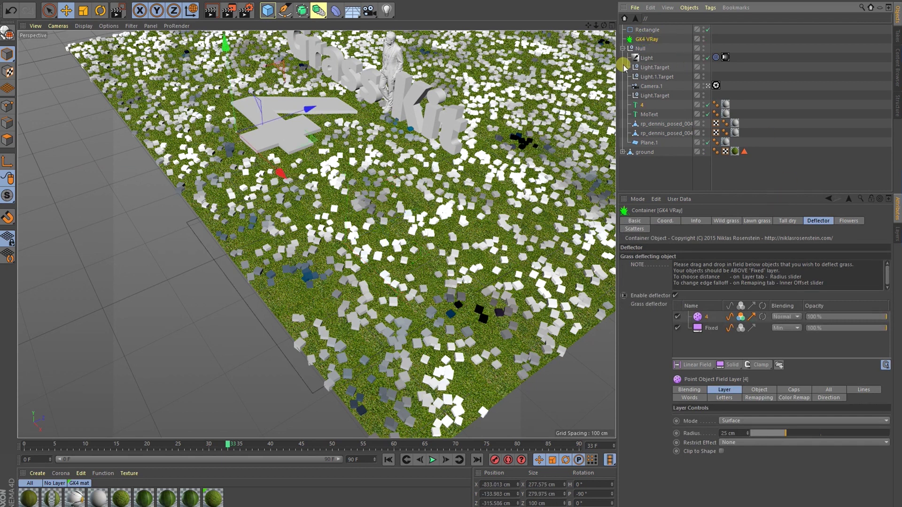
drag(648, 29, 709, 317)
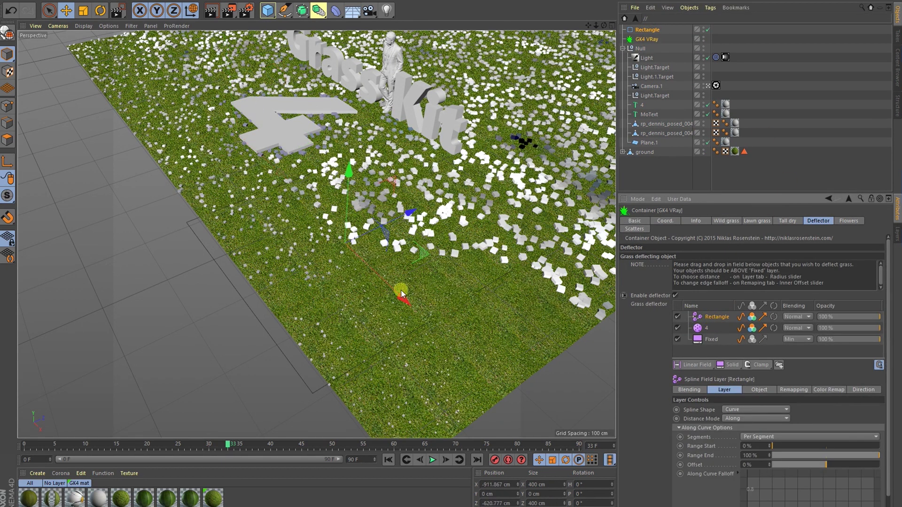
alt+right_drag(461, 316, 503, 317)
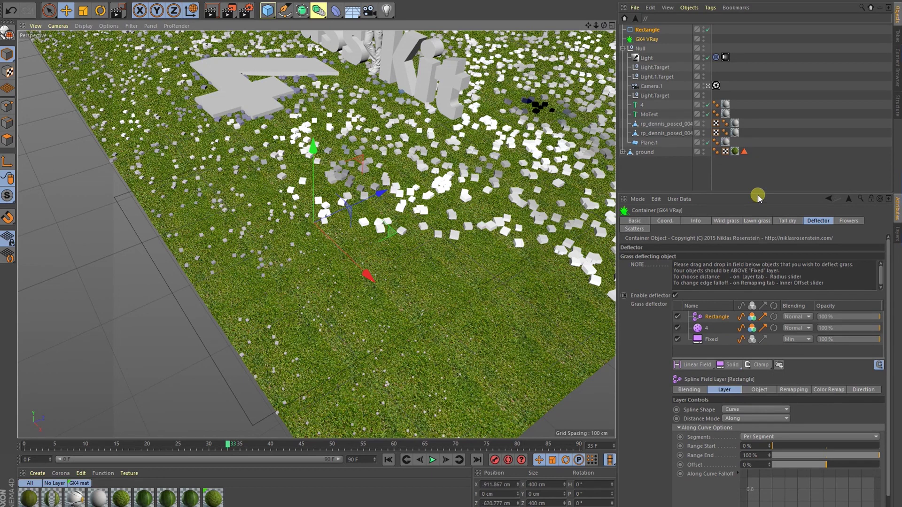
drag(758, 195, 775, 157)
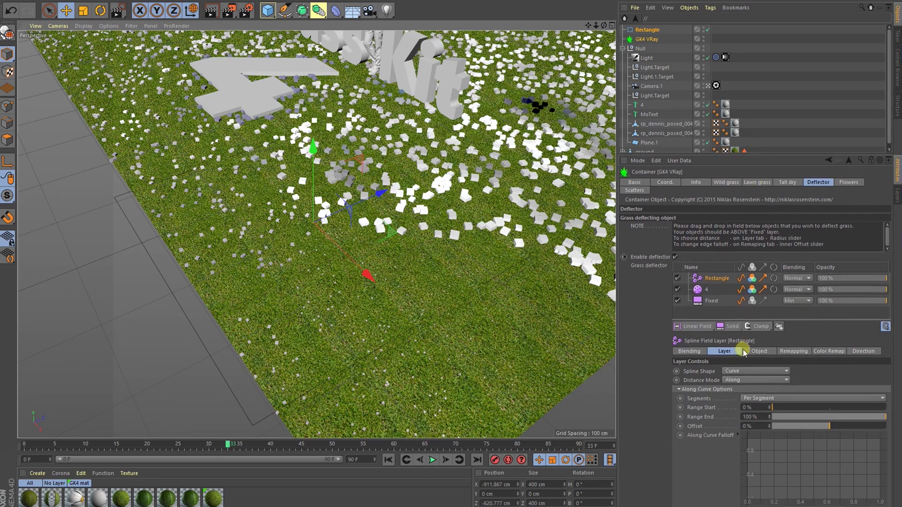
- Set the deflector's Rectangle layer to the Mask spline shape with its mask projection Along Y
click(748, 371)
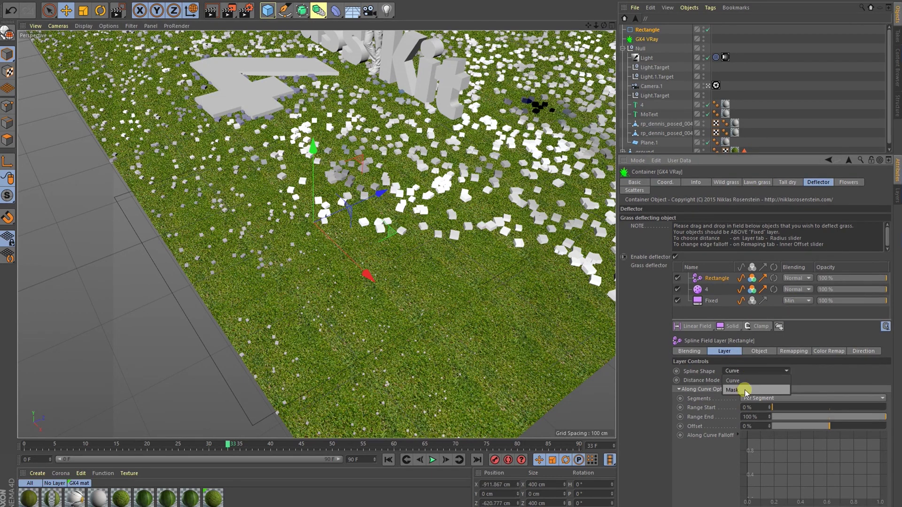
click(746, 389)
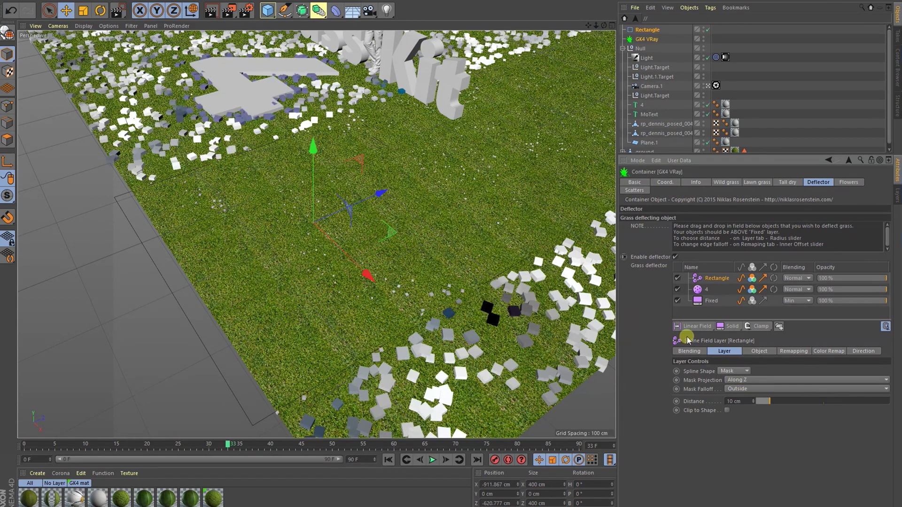
click(749, 380)
click(746, 399)
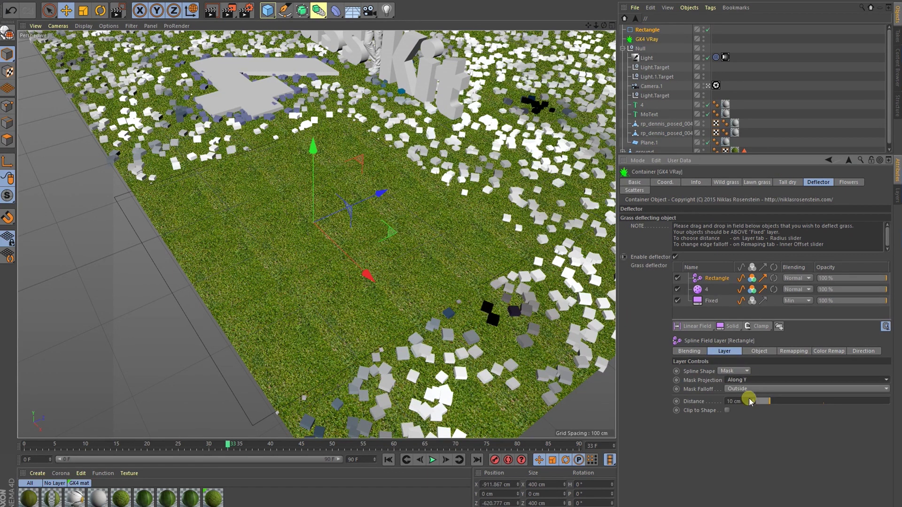
- Move the deflecting rectangle across the ground to the Grass Kit lettering, at about X -1105 cm, Z -305 cm
drag(392, 235, 392, 235)
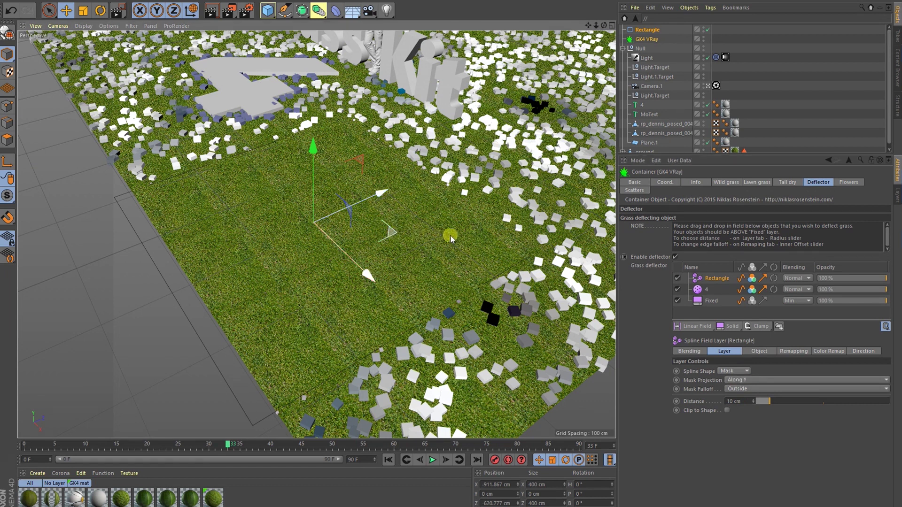
drag(450, 238, 467, 229)
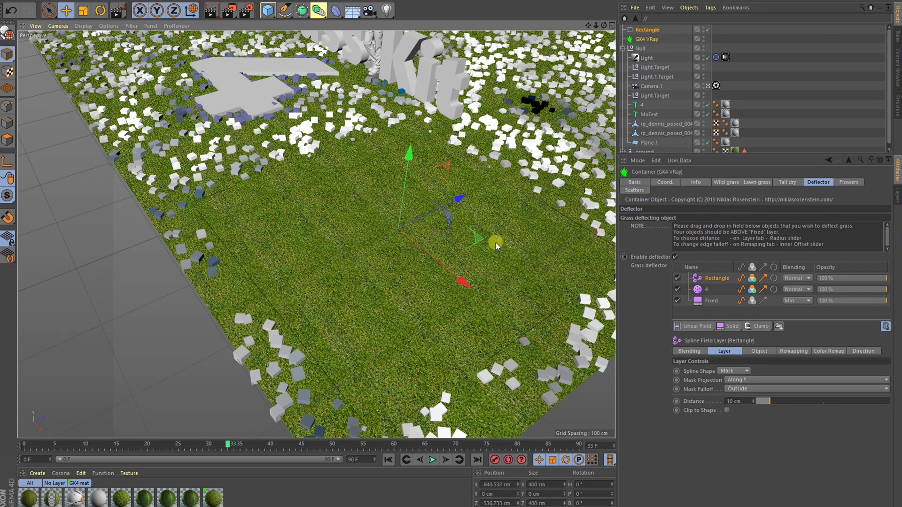
drag(477, 240, 477, 113)
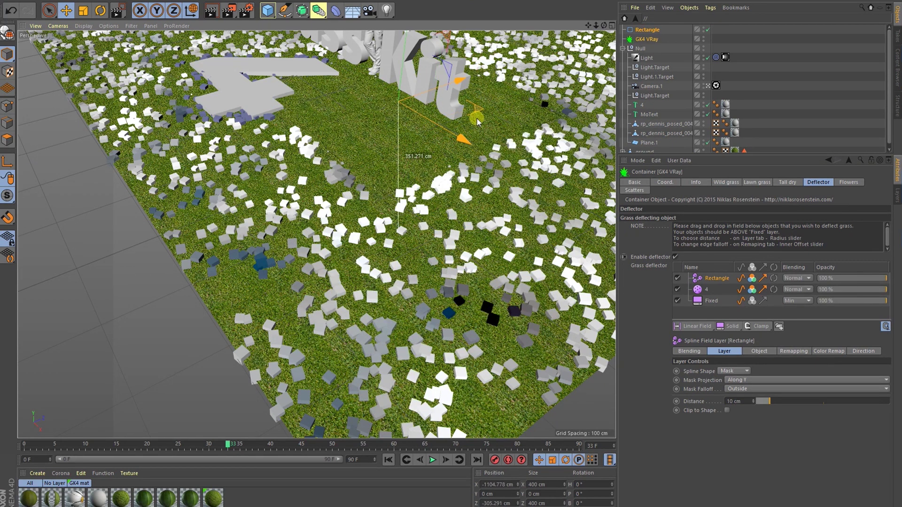
scroll(478, 121, down, 5)
alt+middle_drag(478, 122, 431, 193)
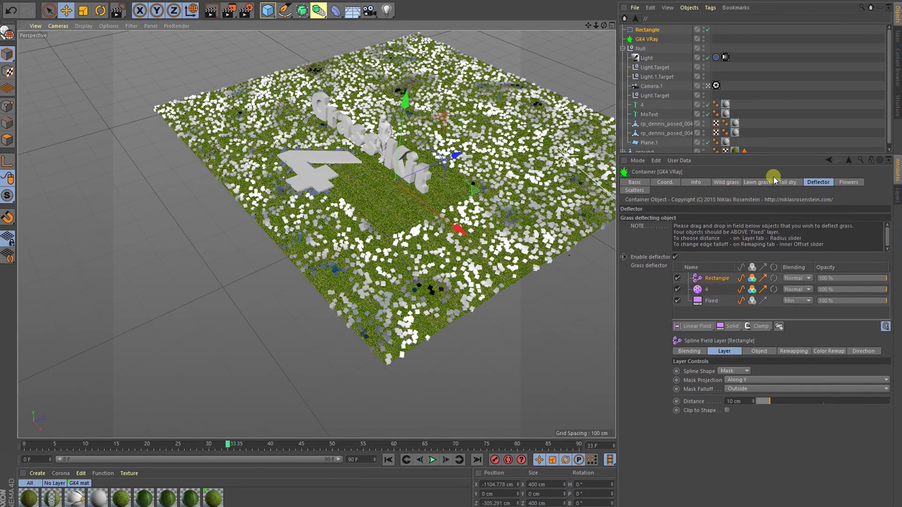
- Examine the container's wild grass, lawn grass, tall dry, flowers and scatters parameters
click(736, 183)
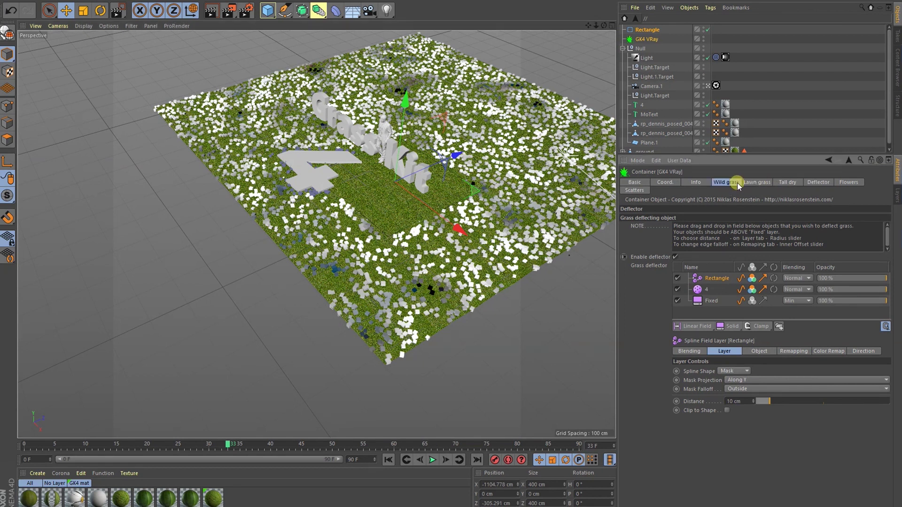
click(755, 183)
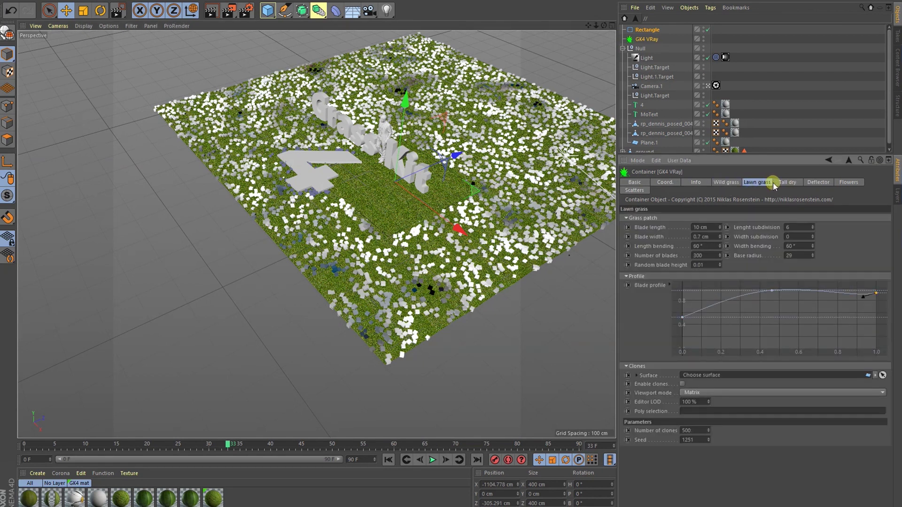
click(794, 183)
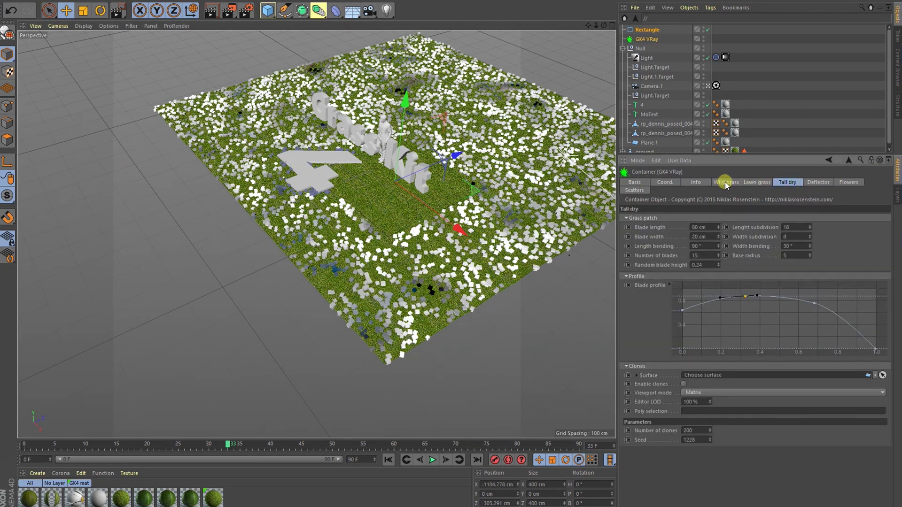
click(726, 183)
click(760, 184)
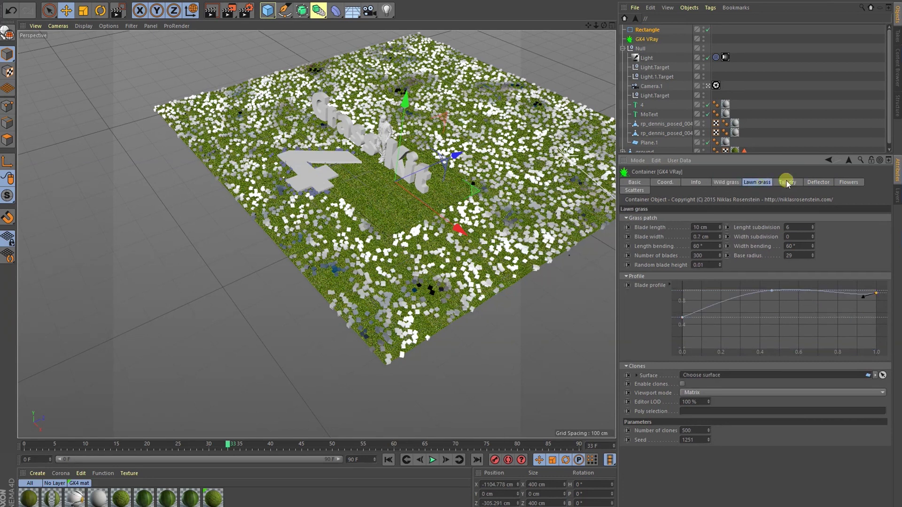
click(786, 183)
click(851, 183)
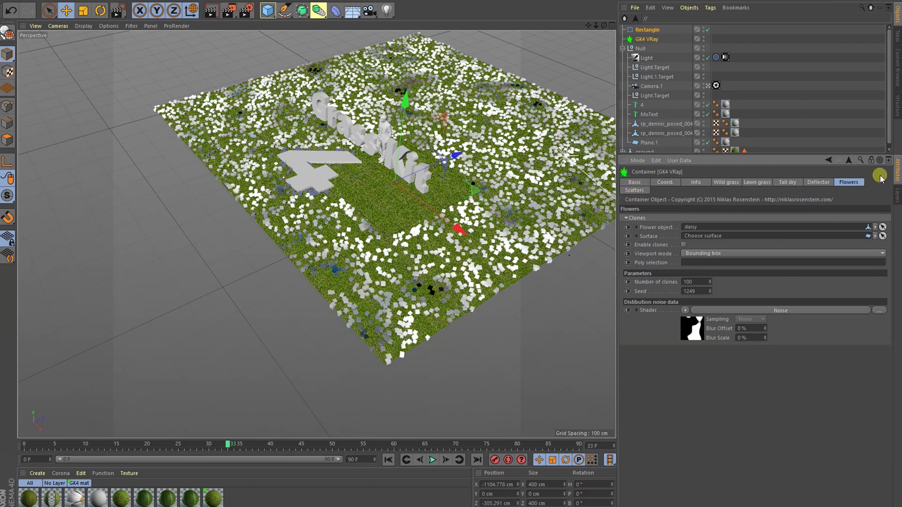
click(634, 191)
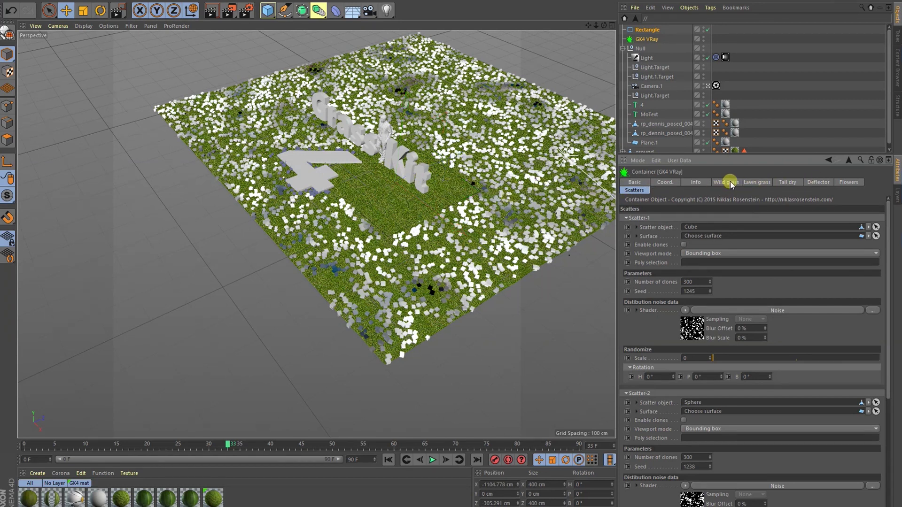
- Set the number of wild grass clones in the GK4 VRay container to 200
click(647, 39)
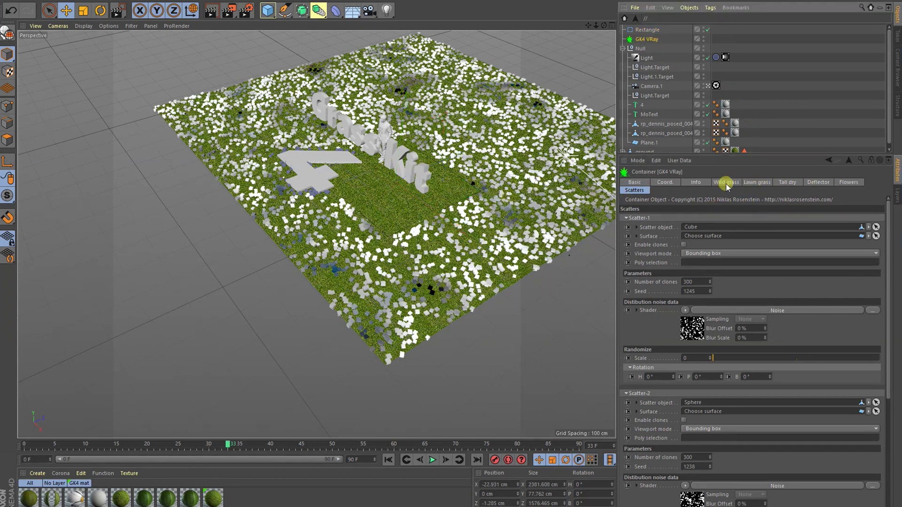
click(727, 183)
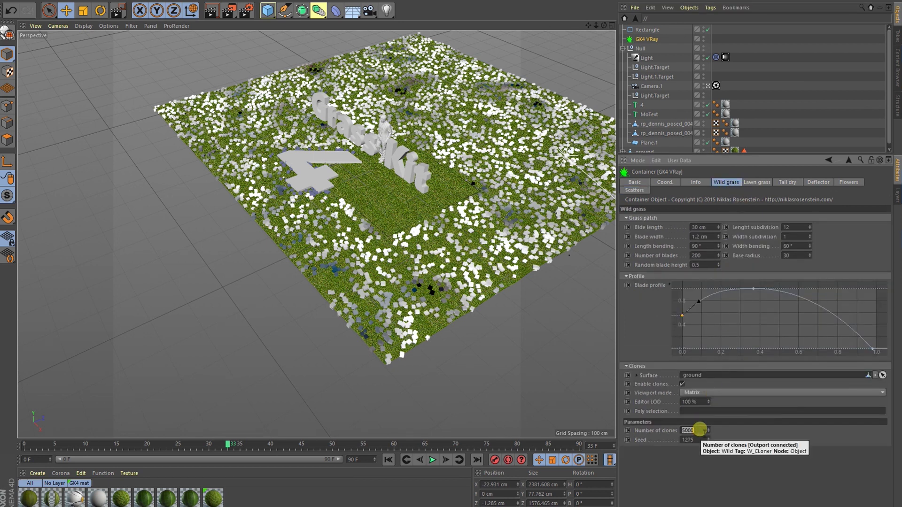
text(200)
key(Return)
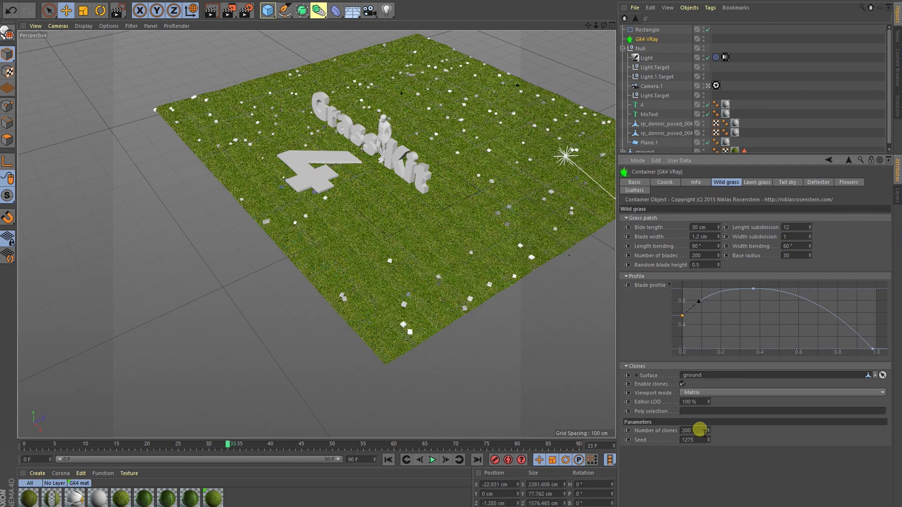
- Enable the tall dry grass clones with the ground as their surface, and set their viewport mode to Point
click(788, 183)
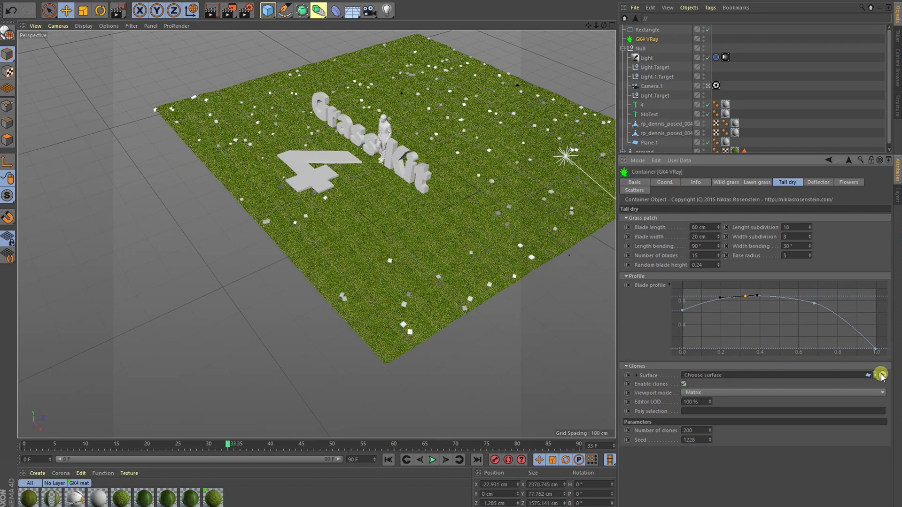
scroll(673, 96, down, 1)
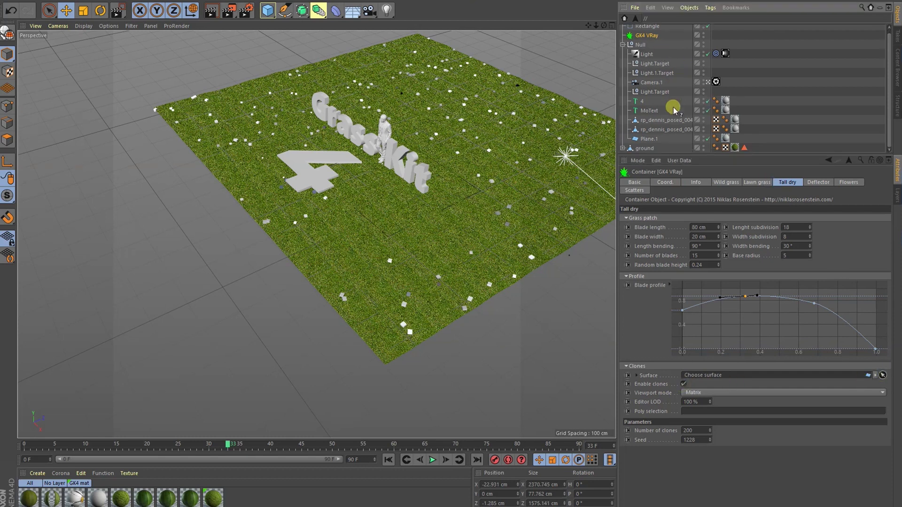
click(649, 149)
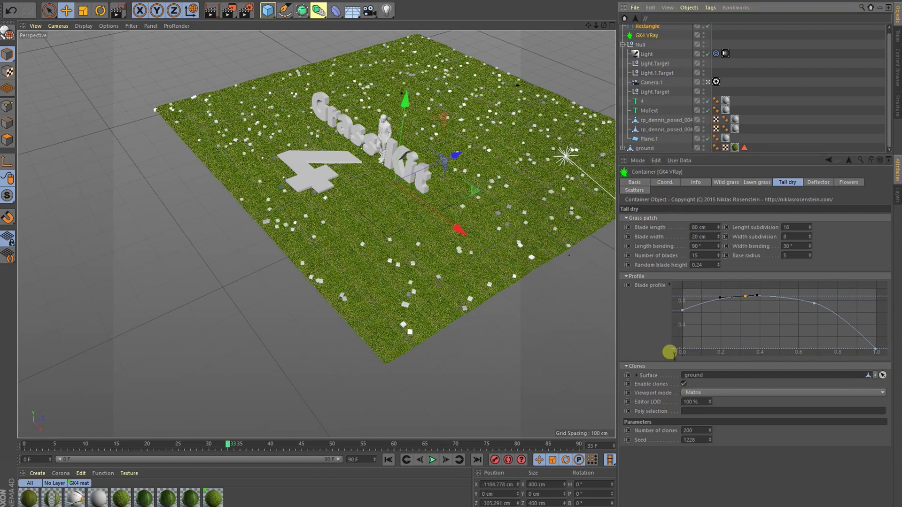
click(705, 393)
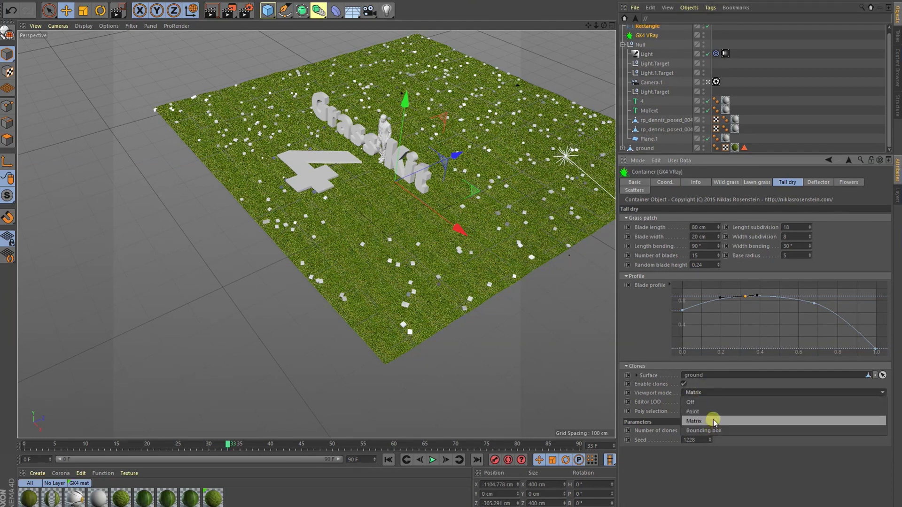
click(711, 412)
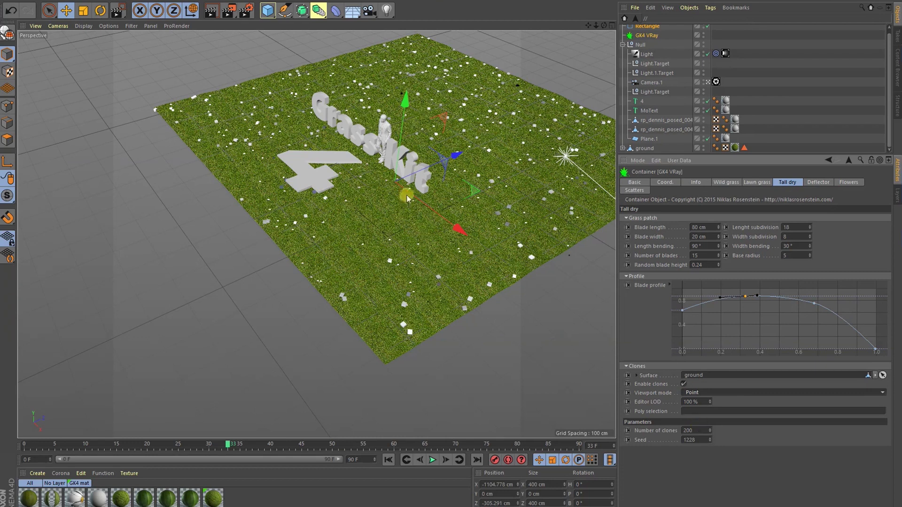
- Move the deflecting rectangle to about X -1036 cm, Z -282 cm and show the container's deflector settings
mouse_move(512, 204)
mouse_down()
mouse_move(504, 228)
mouse_move(510, 176)
mouse_move(498, 204)
mouse_up()
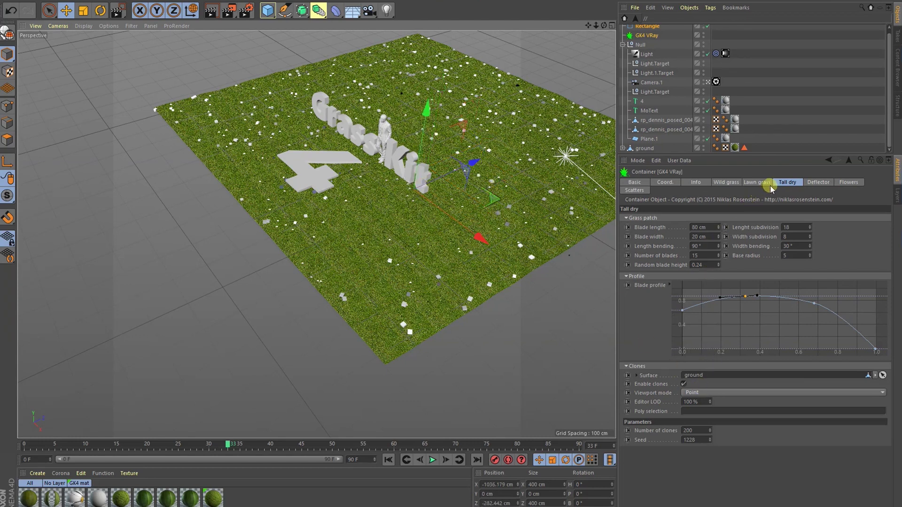
click(817, 183)
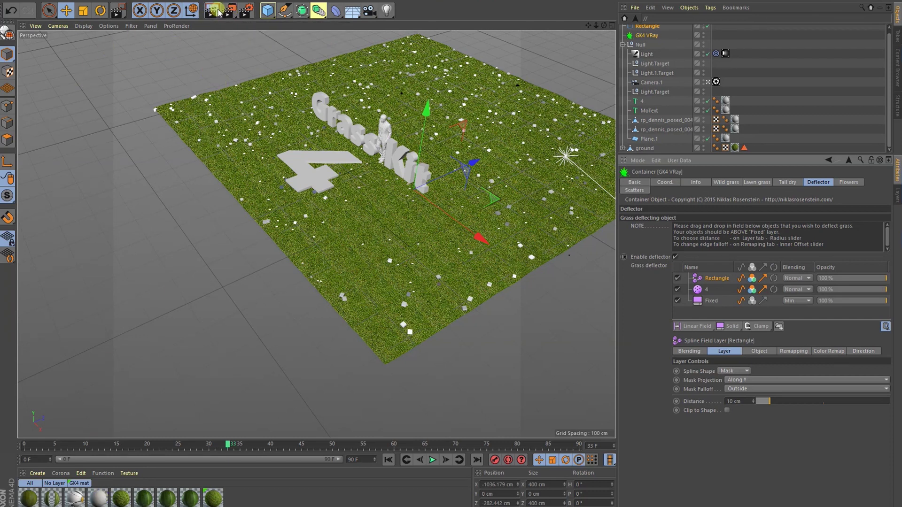
- Render a test region over the Grass Kit lettering and the grass in front of it
drag(227, 12, 247, 25)
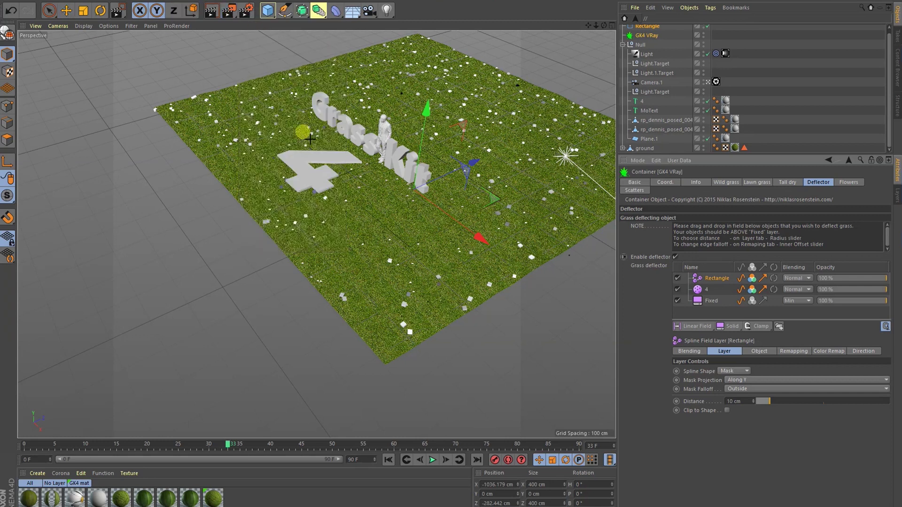
drag(296, 140, 523, 269)
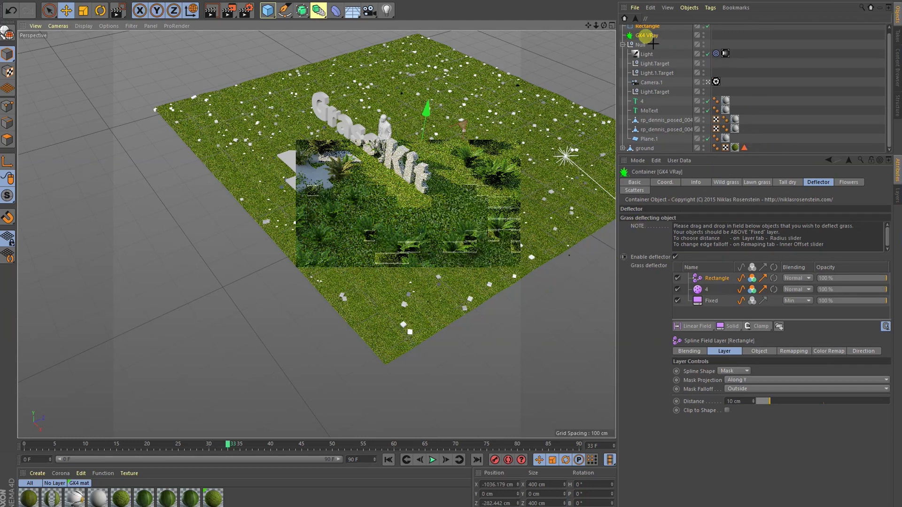
key(Escape)
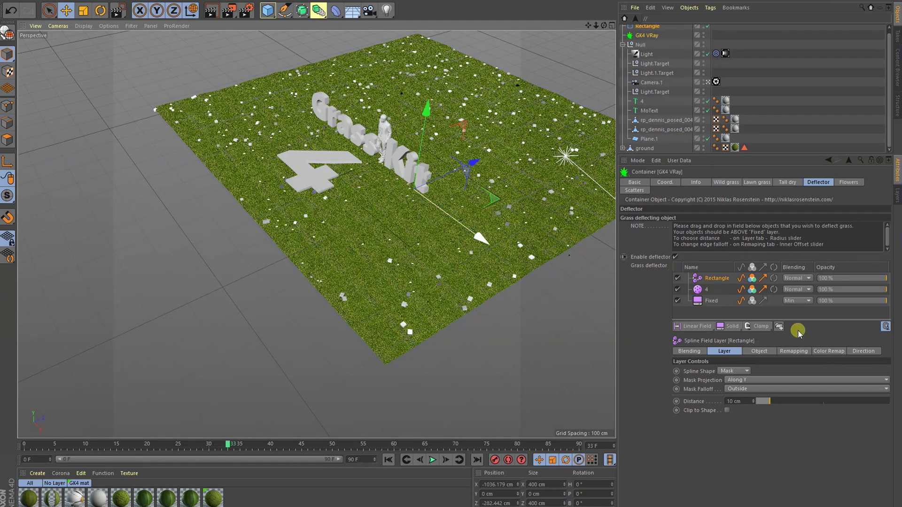
- Show the container's tall dry settings and move the deflecting rectangle to about X -888 cm, Z -470 cm
click(646, 35)
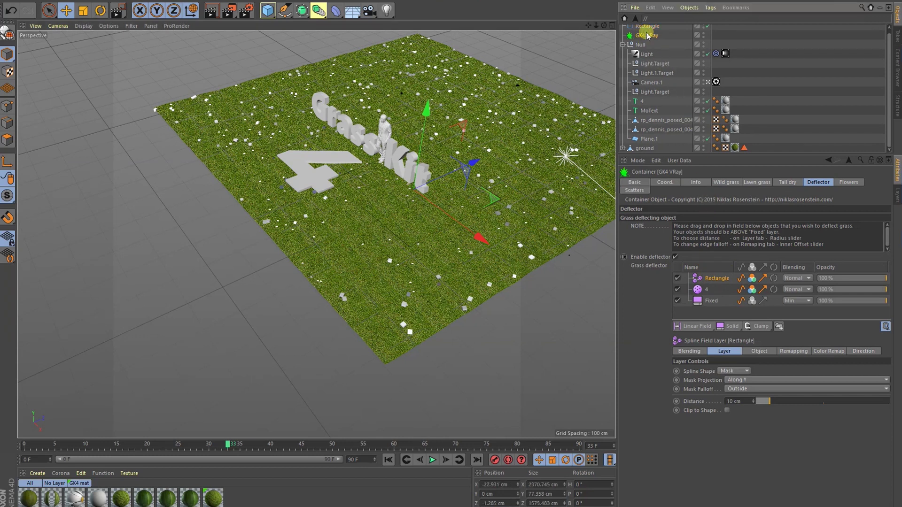
click(794, 183)
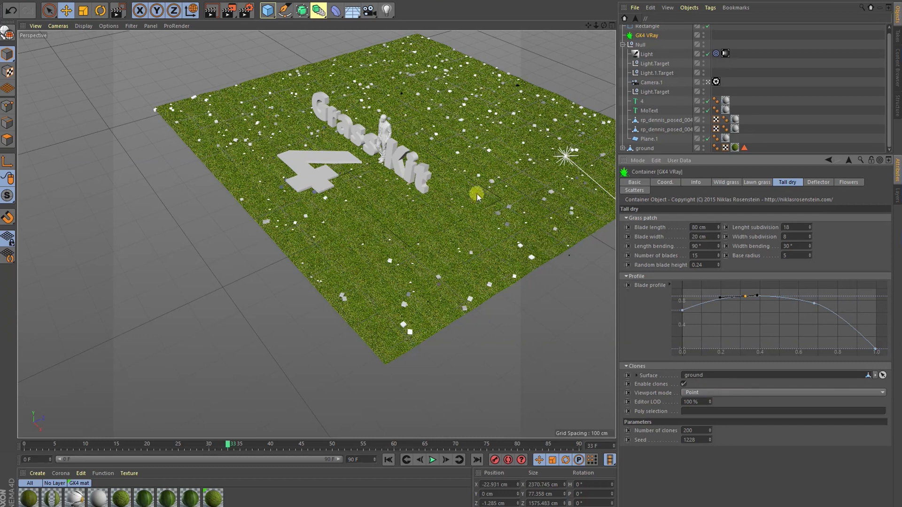
click(647, 26)
drag(494, 197, 556, 251)
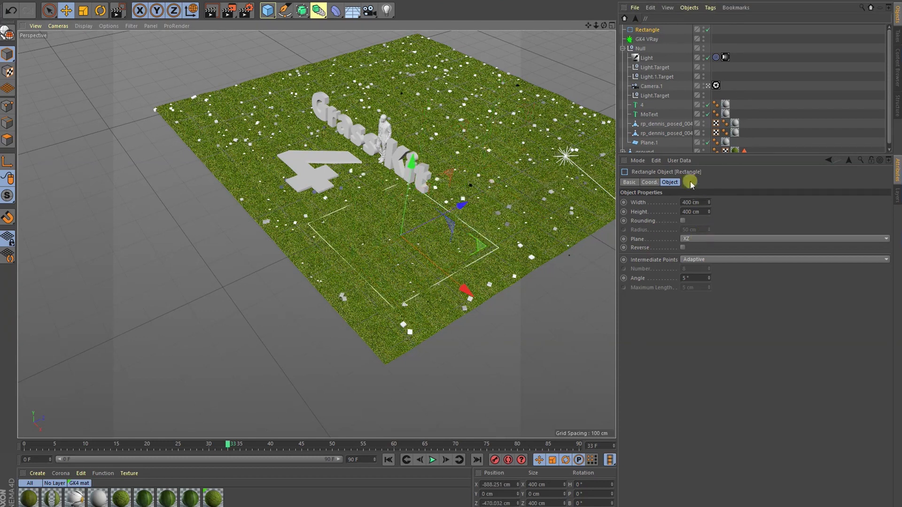
- Set the tall dry clones' viewport mode to Matrix and shift the rectangle to about X -905 cm, Z -447 cm
click(646, 39)
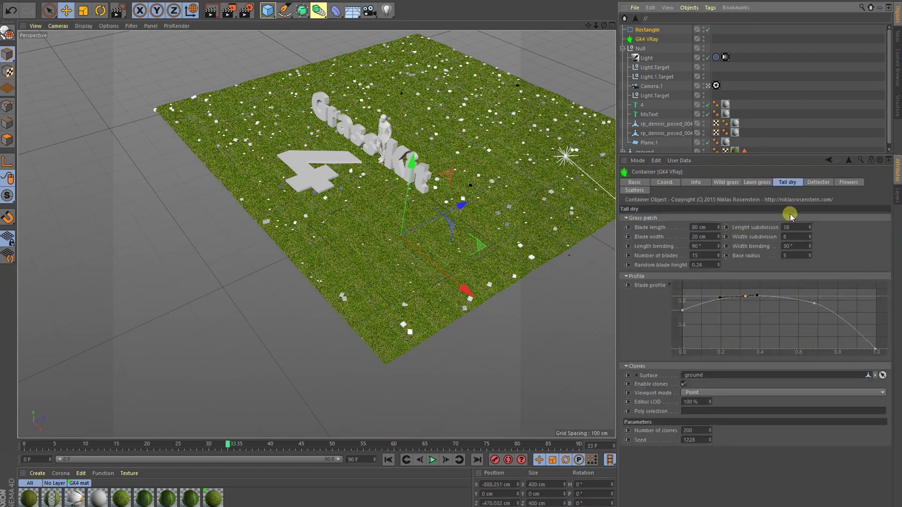
click(721, 393)
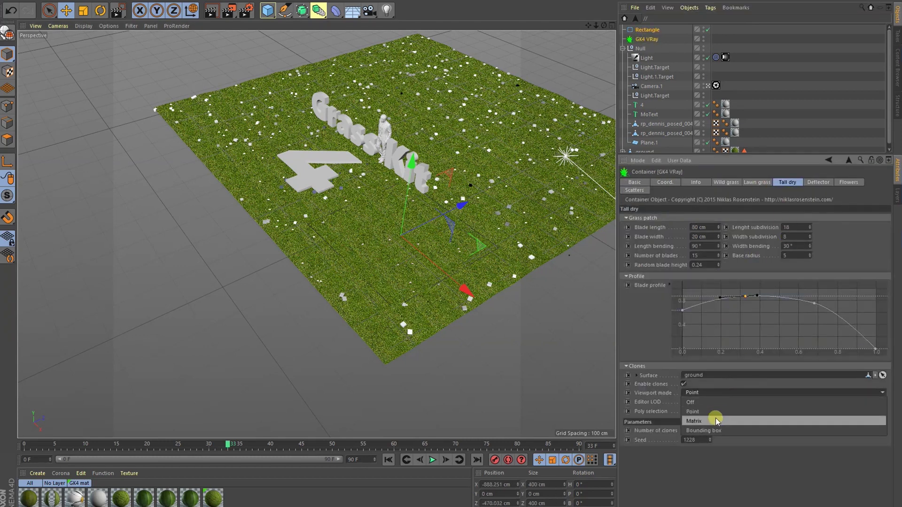
click(715, 418)
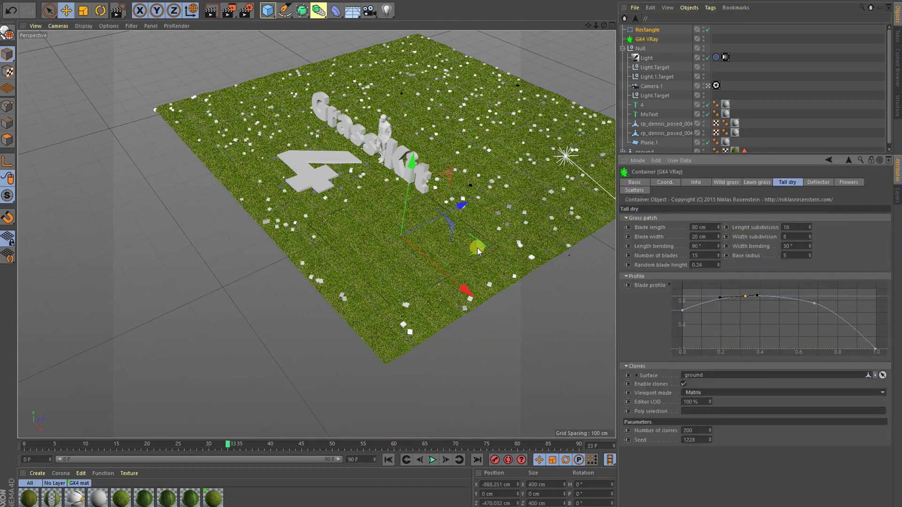
mouse_move(478, 248)
mouse_down()
mouse_move(525, 216)
mouse_move(480, 241)
mouse_up()
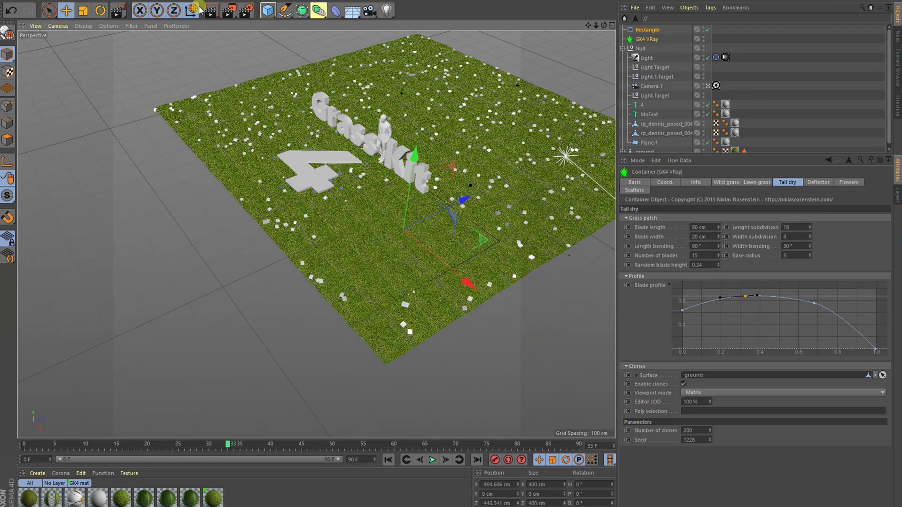
- Render a region covering the lettering and the deflecting rectangle to check the tall dry grass
click(230, 11)
click(259, 24)
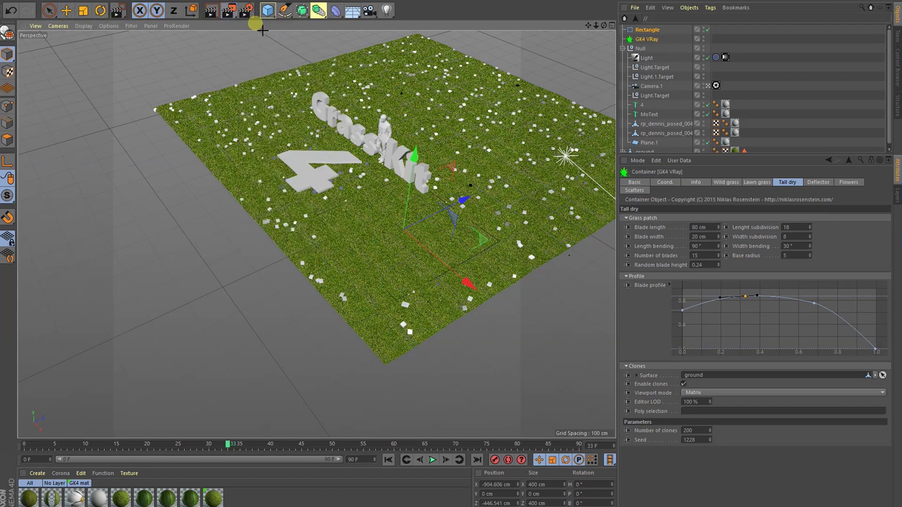
drag(277, 123, 572, 316)
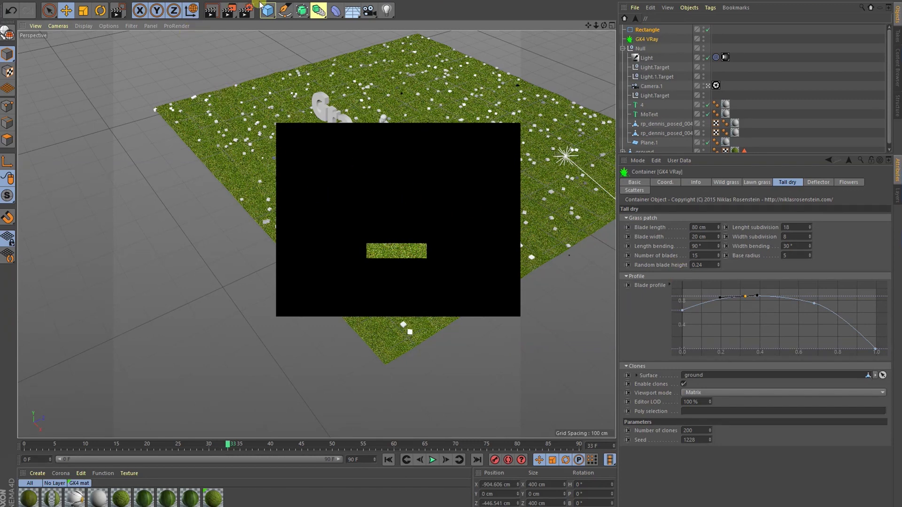
click(232, 12)
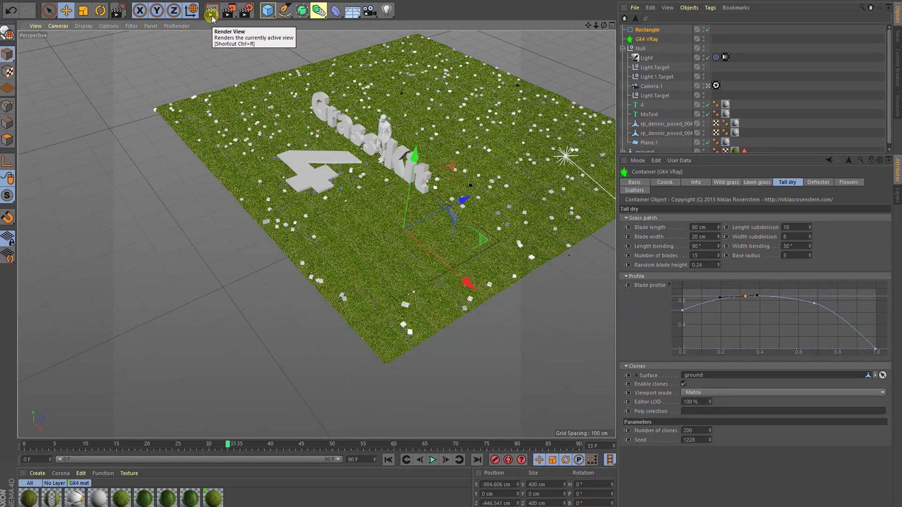
click(229, 10)
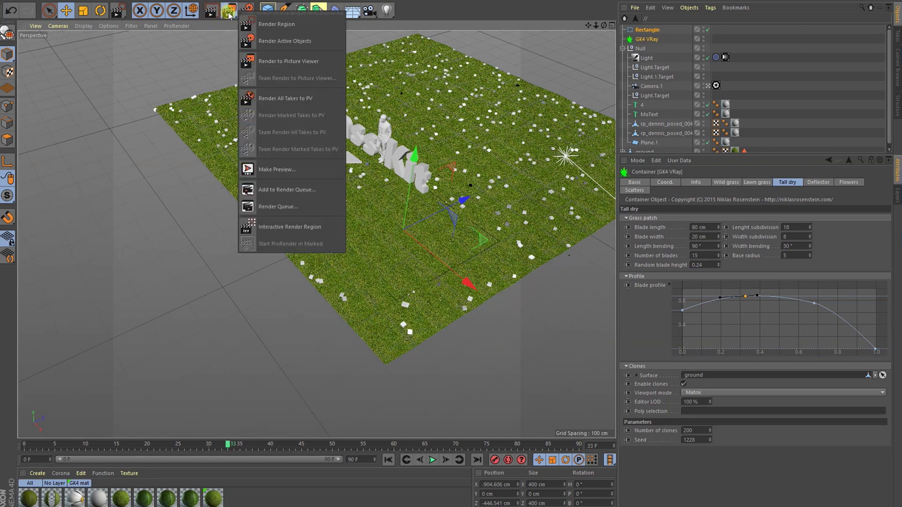
click(269, 25)
drag(246, 89, 526, 322)
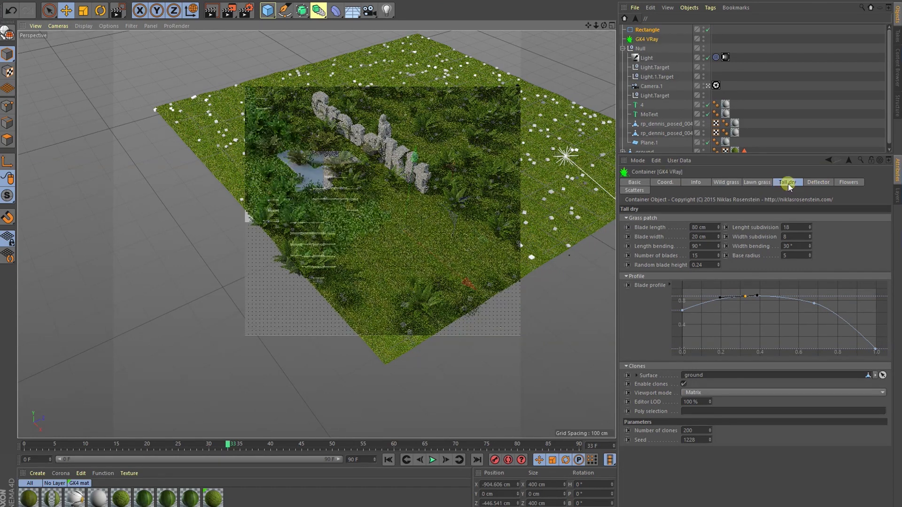
- Set the blending of the Rectangle layer in the container's grass deflector to Add
click(818, 182)
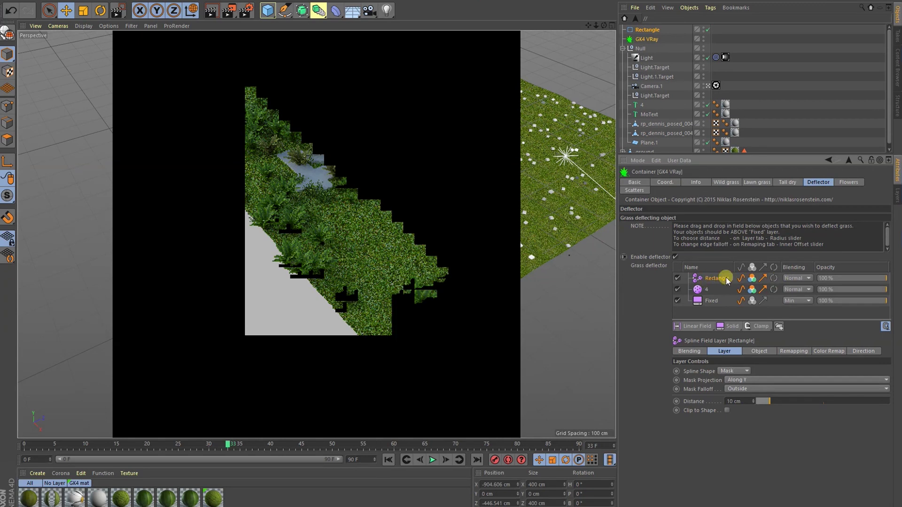
click(798, 278)
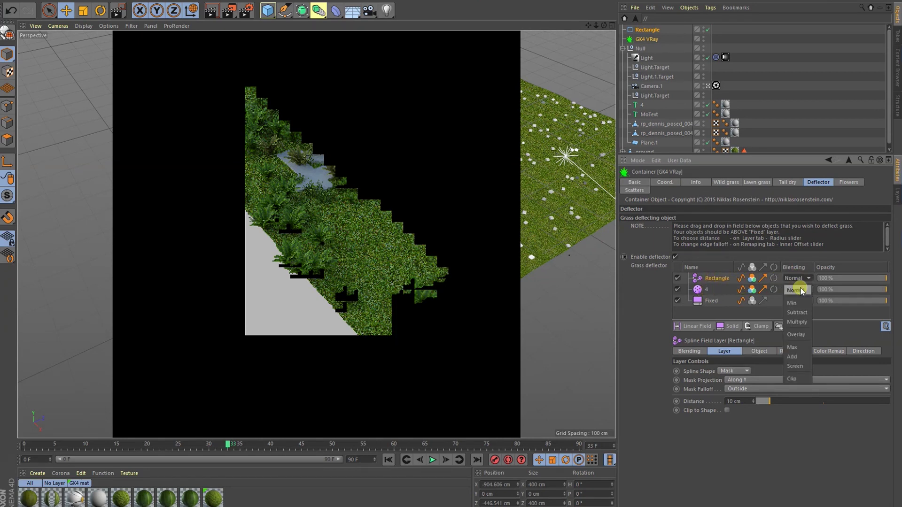
click(805, 357)
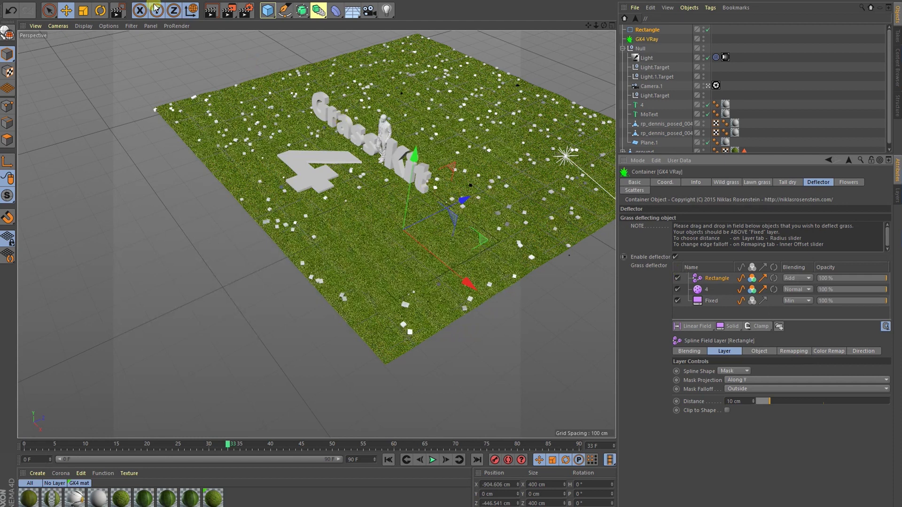
- Render the region around the lettering and the rectangle again to check the deflector with Add blending
click(228, 11)
click(252, 23)
drag(268, 85, 526, 287)
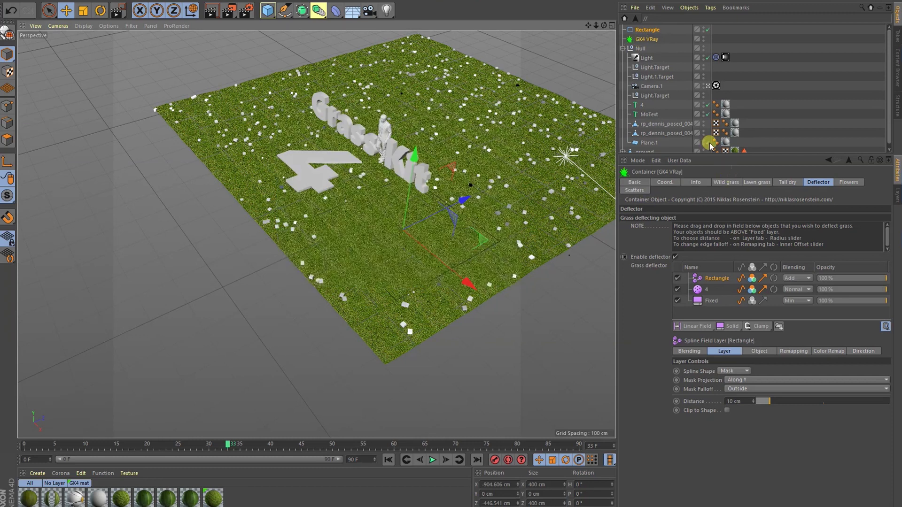
key(alt+r)
- Collapse the Null group and examine the GK4 VRay container's info, flowers and scatters settings
click(623, 48)
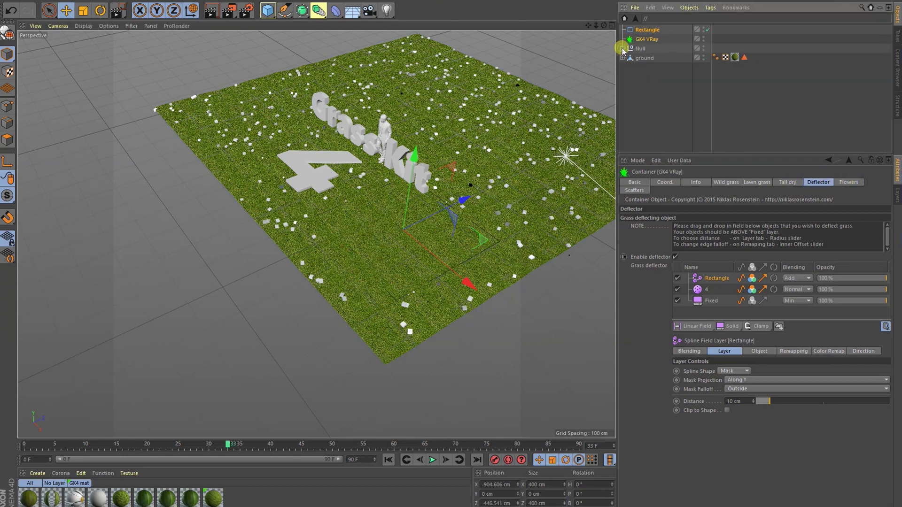
click(652, 38)
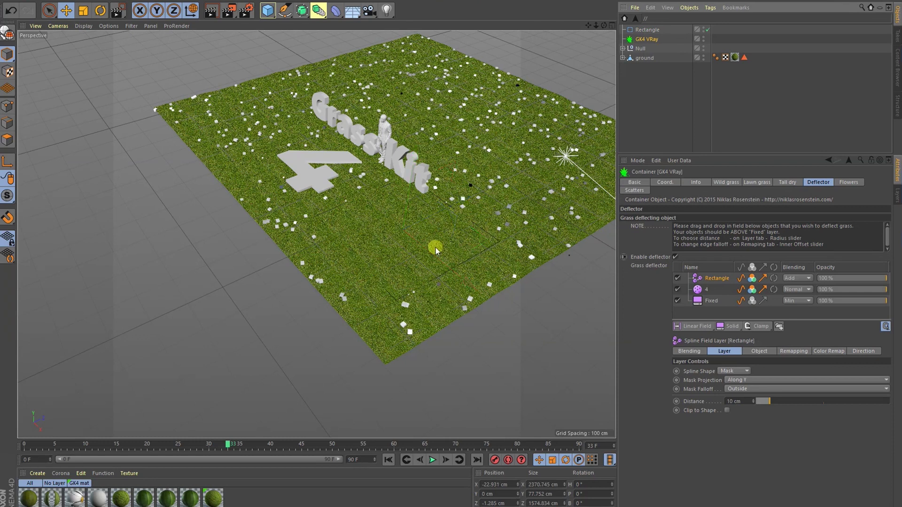
scroll(429, 233, down, 8)
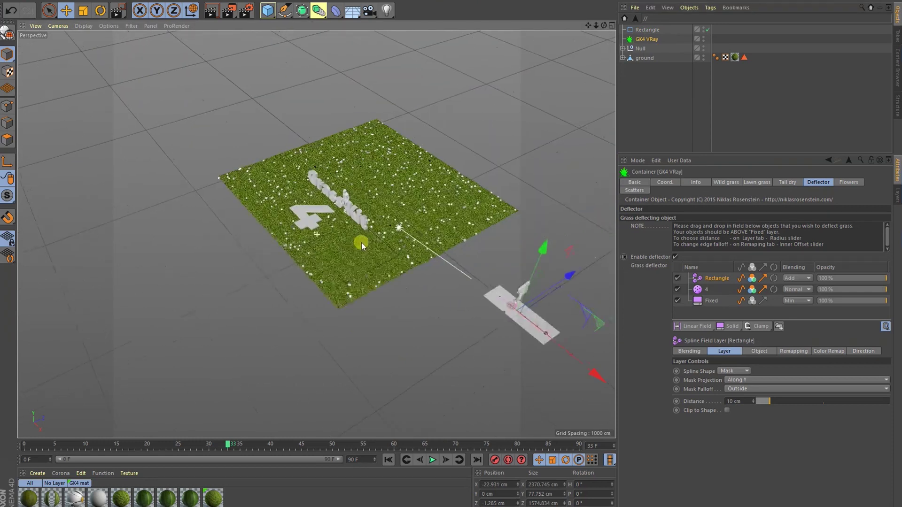
alt+drag(362, 242, 442, 234)
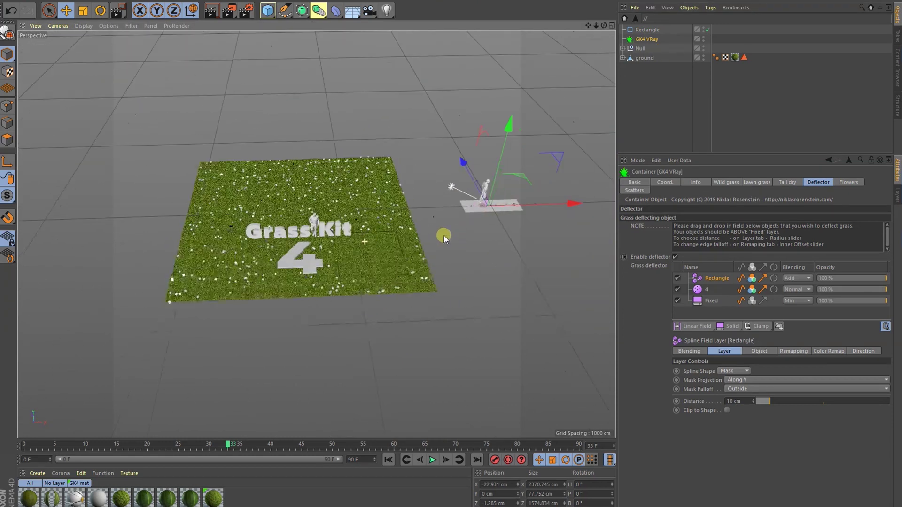
scroll(444, 242, up, 6)
scroll(448, 250, up, 2)
alt+middle_drag(382, 253, 417, 235)
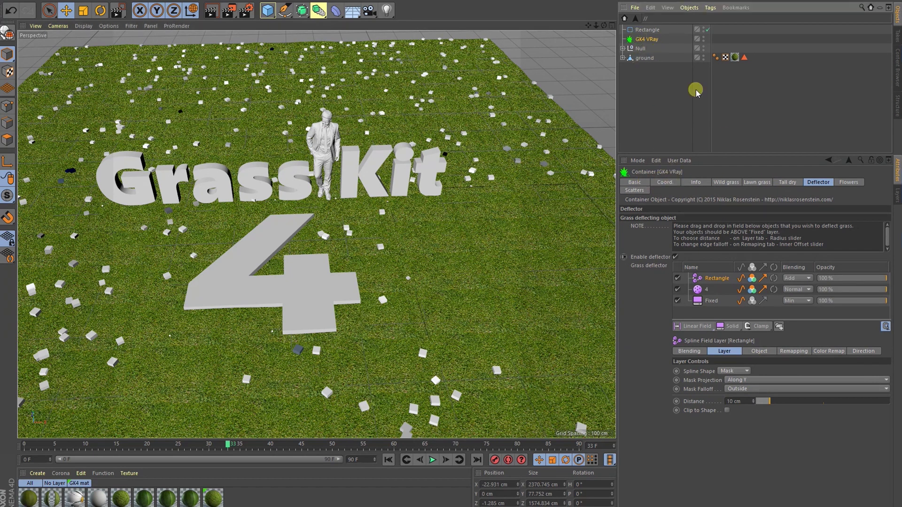
click(696, 183)
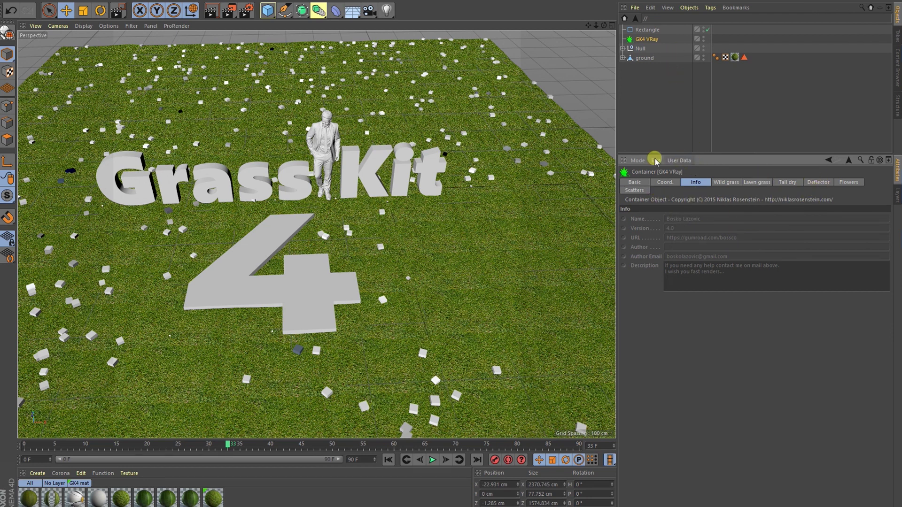
click(848, 183)
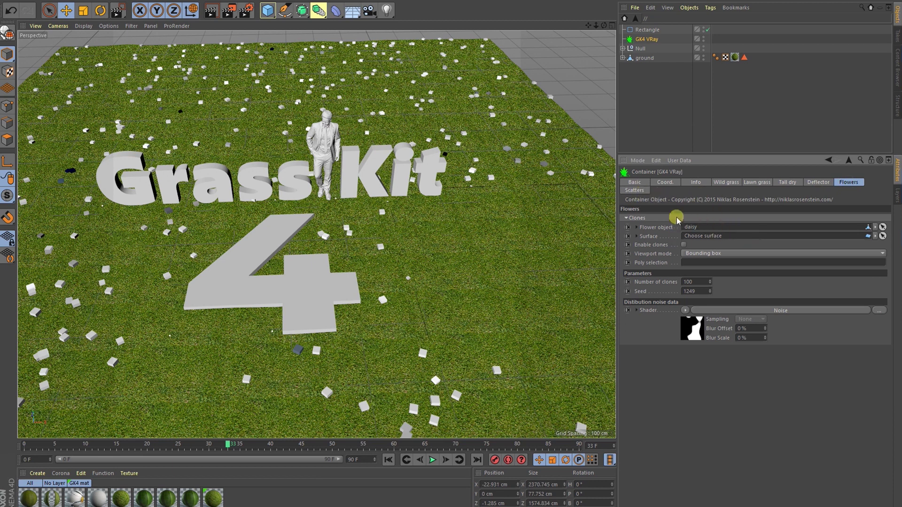
click(635, 191)
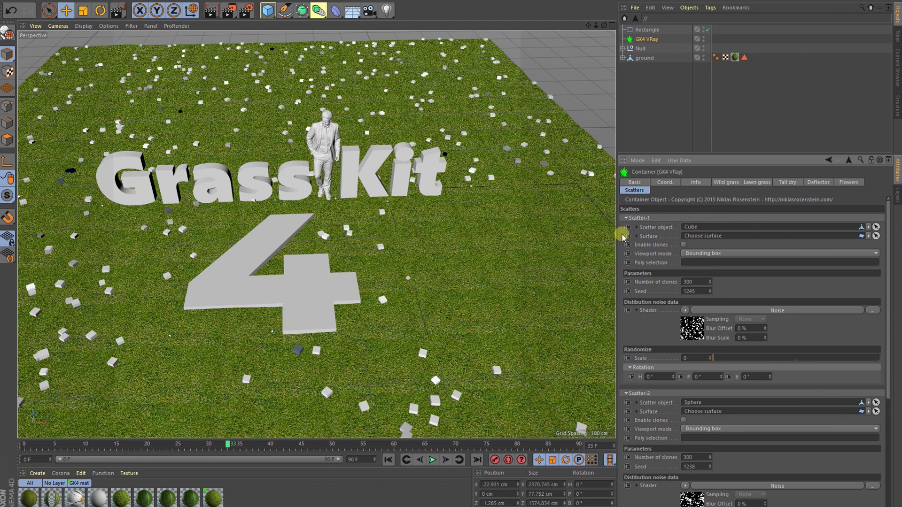
- Enable the daisy flower clones with the ground as their surface and Bounding box as viewport mode
click(846, 182)
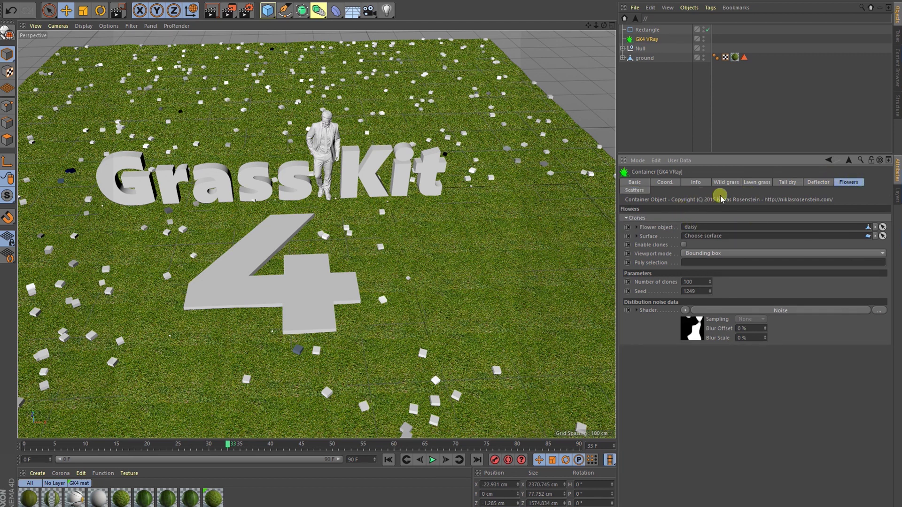
scroll(498, 241, down, 5)
alt+middle_drag(519, 236, 300, 258)
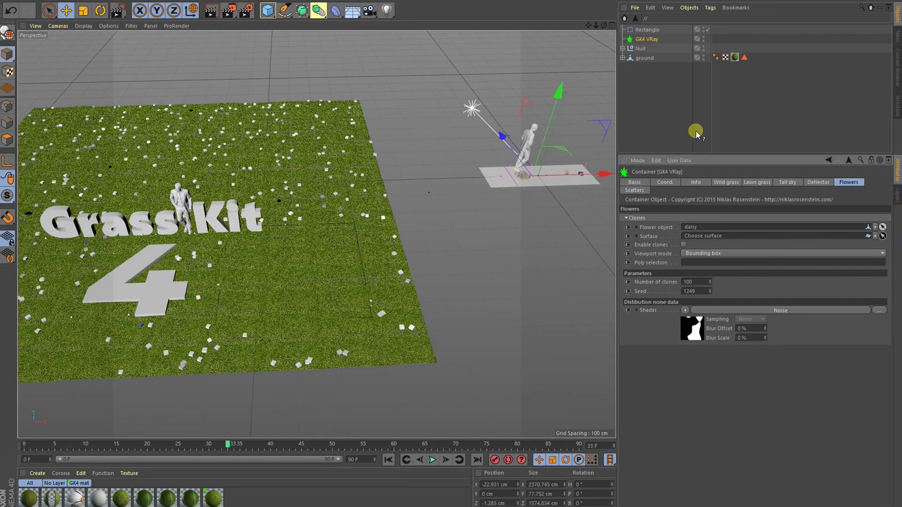
click(648, 58)
click(684, 245)
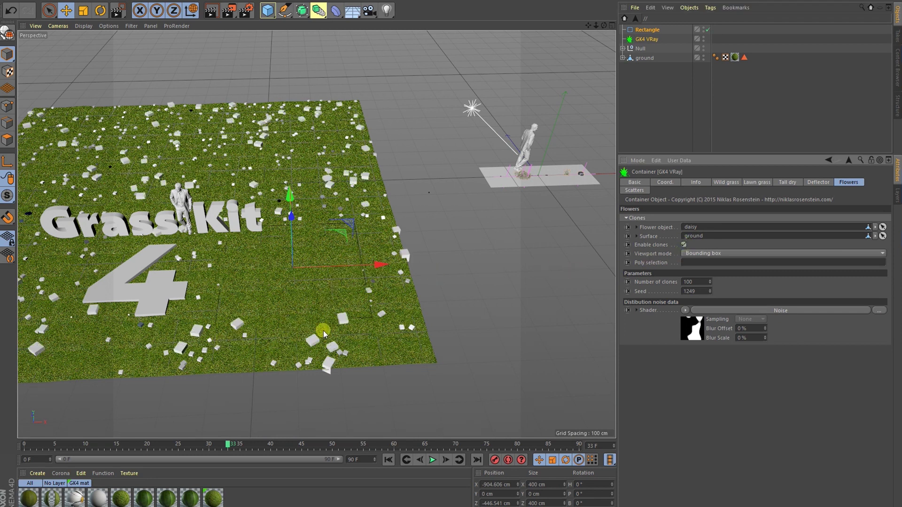
click(741, 254)
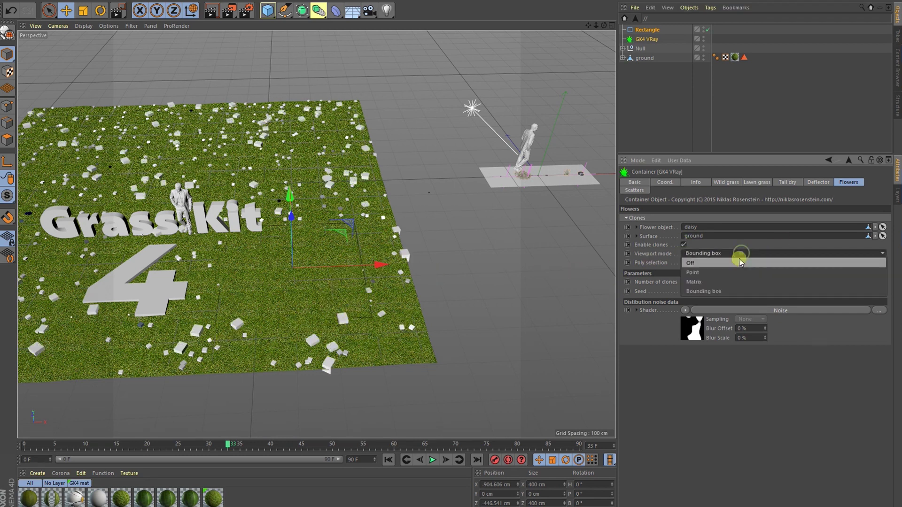
click(723, 289)
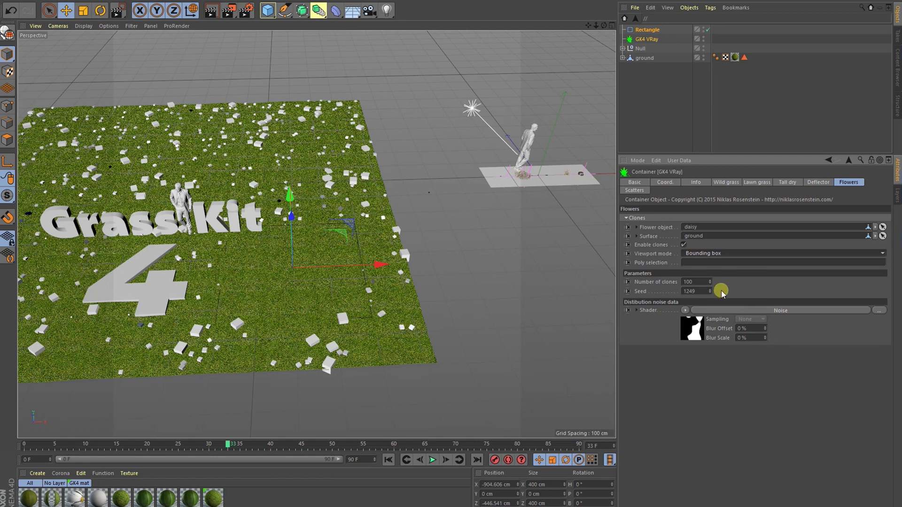
- Set the number of flower clones to 500 and their seed to 1254
click(705, 282)
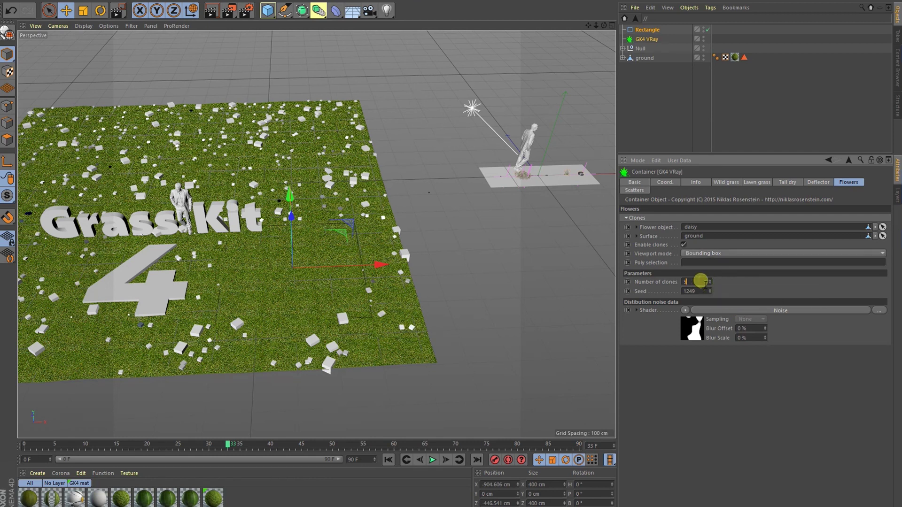
key(Return)
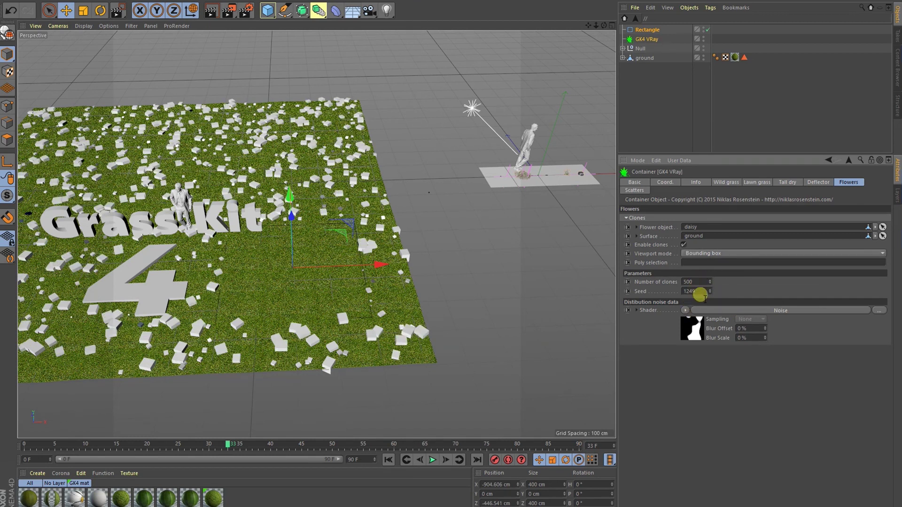
click(710, 290)
click(710, 290)
click(710, 290)
click(709, 290)
click(709, 290)
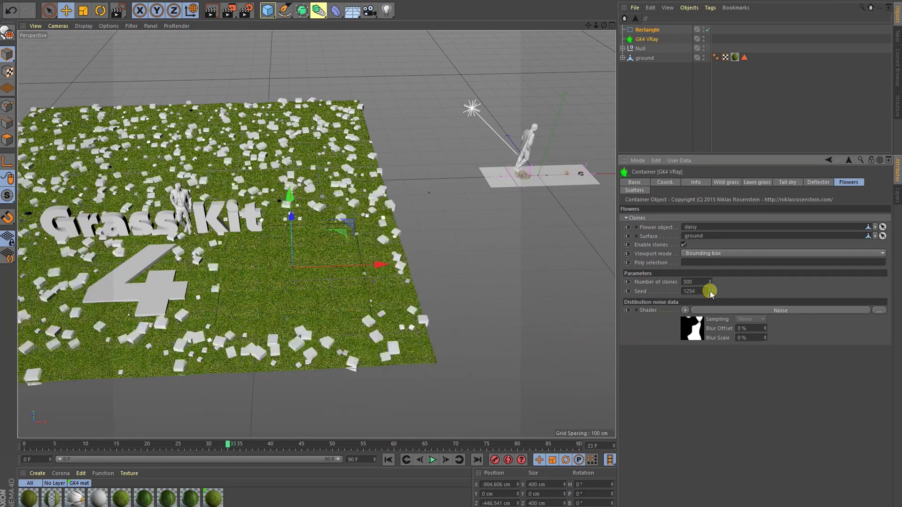
- Set the seed of the daisy flower clones to 1256
click(710, 290)
click(710, 290)
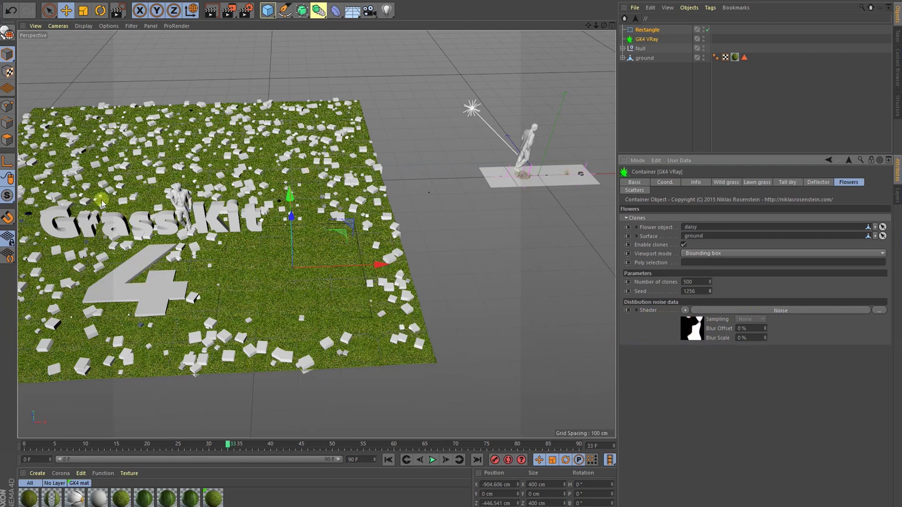
- Render a large region of the lawn from a close, low view to check the scattered daisy clones
alt+right_drag(101, 200, 238, 201)
alt+middle_drag(238, 201, 526, 299)
alt+right_drag(401, 286, 287, 298)
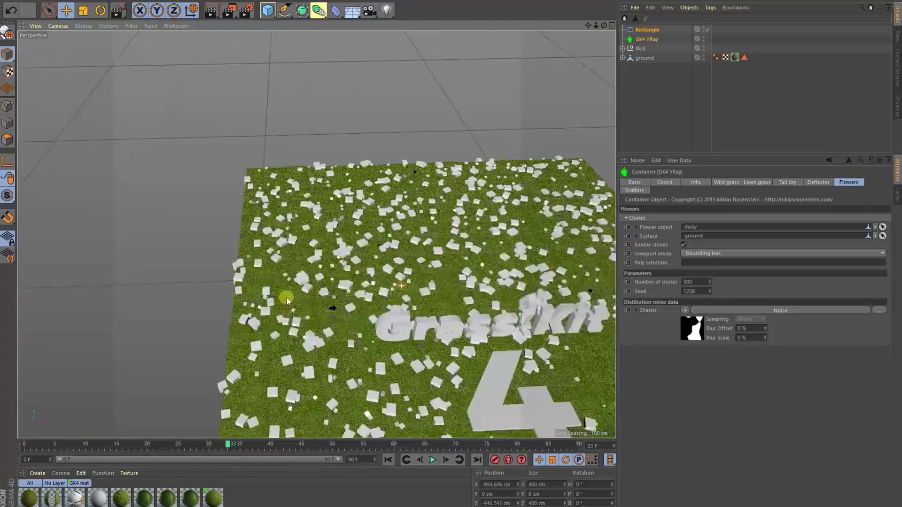
alt+drag(286, 300, 361, 274)
alt+right_drag(170, 289, 381, 271)
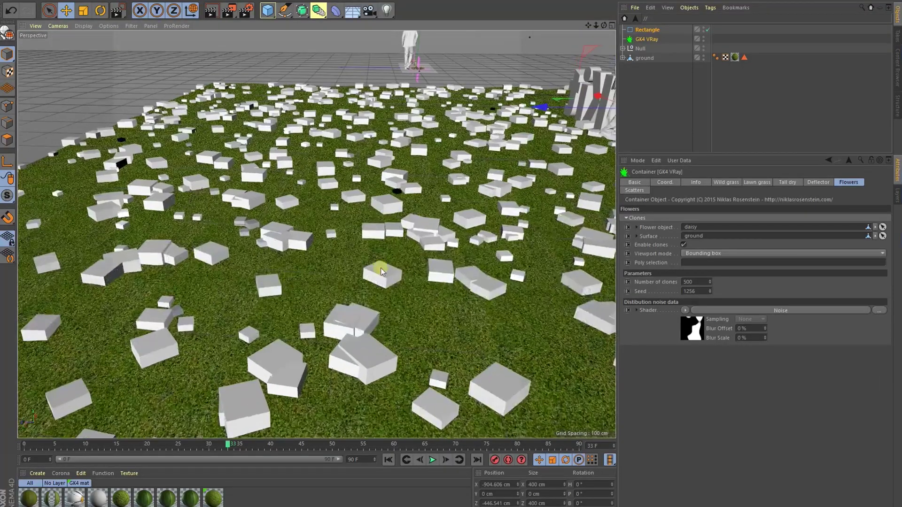
mouse_move(398, 265)
alt+middle_down()
mouse_move(413, 258)
mouse_move(407, 252)
alt+middle_up()
alt+drag(388, 241, 409, 243)
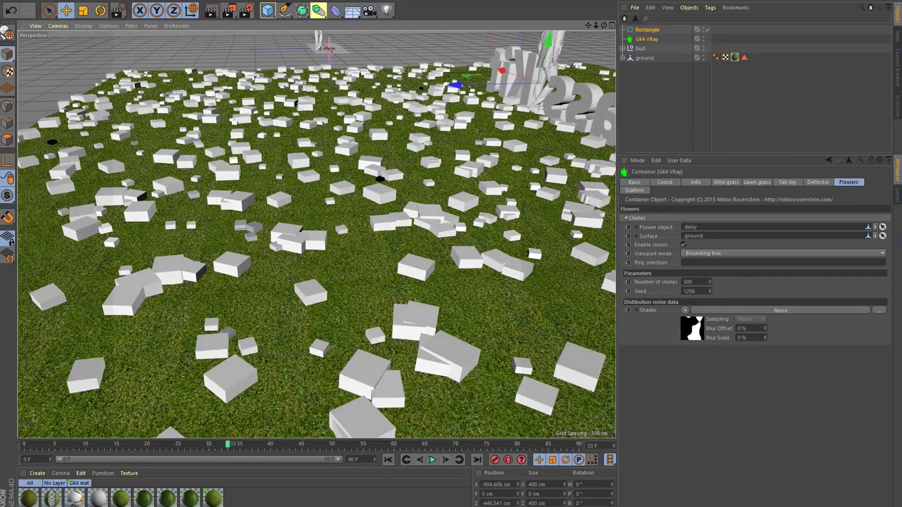
click(231, 12)
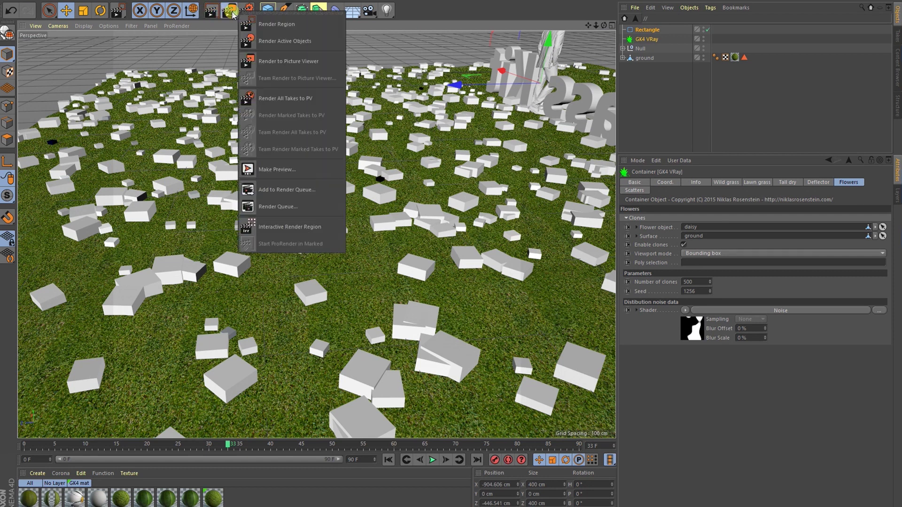
click(247, 23)
drag(130, 50, 573, 409)
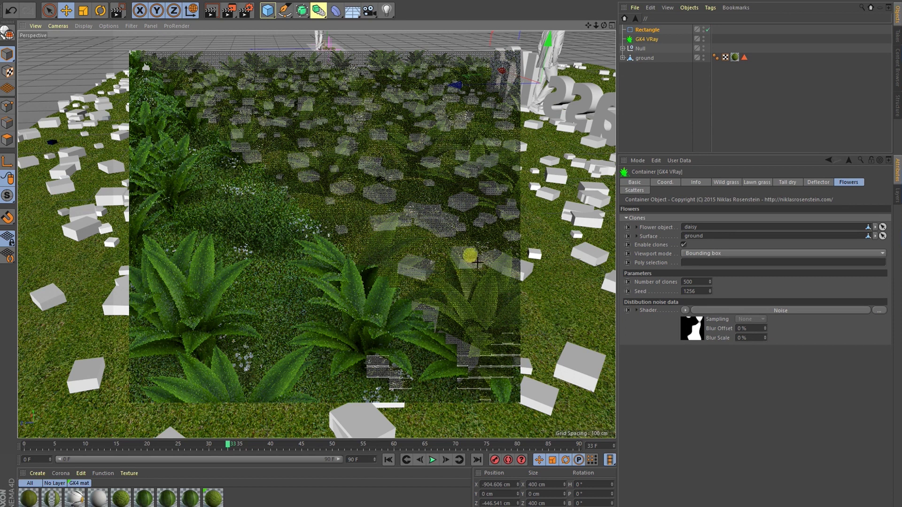
key(Escape)
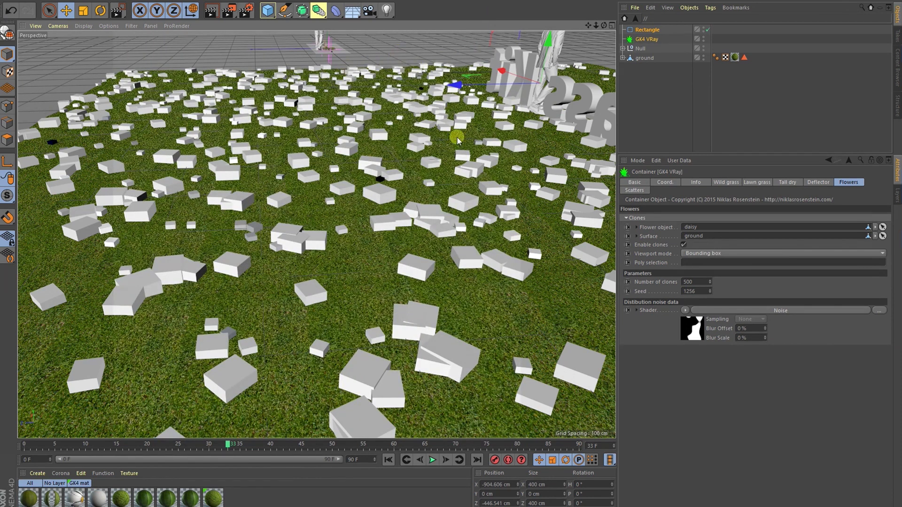
- Open the Content Browser and examine the Grass Kit v4 presets for Corona, Physical Renderer and V-Ray
mouse_move(446, 295)
alt+right_down()
mouse_move(454, 238)
mouse_move(527, 16)
mouse_move(512, 0)
alt+right_up()
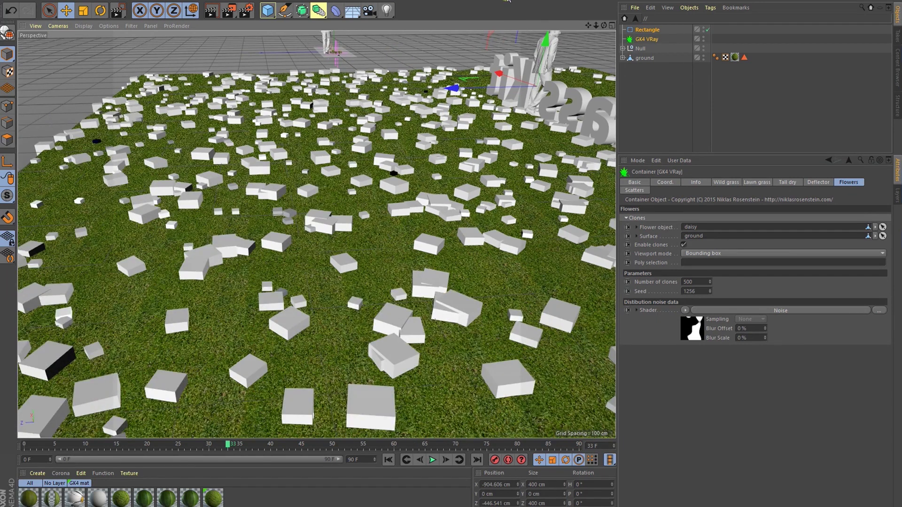
click(508, 0)
click(530, 46)
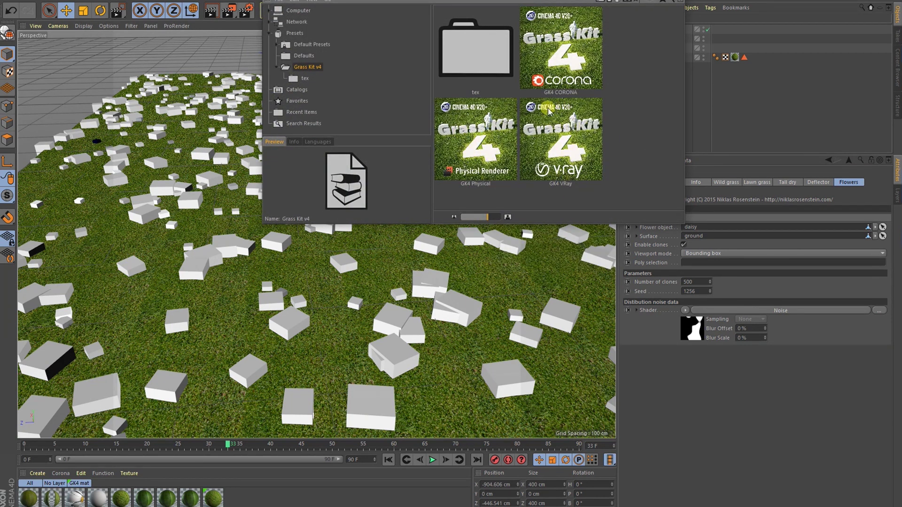
drag(509, 0, 371, 61)
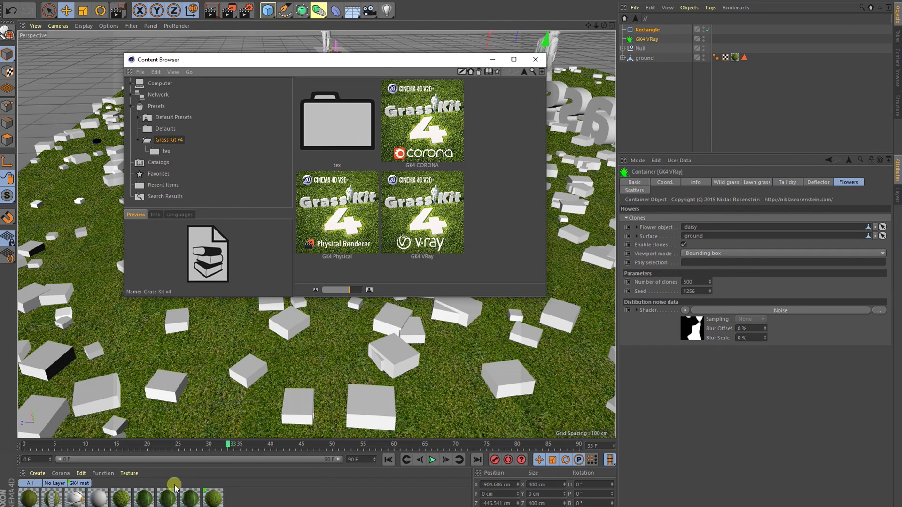
- Look through the available shader types, create a new standard material and try to add it to the Grass Kit v4 presets
click(33, 474)
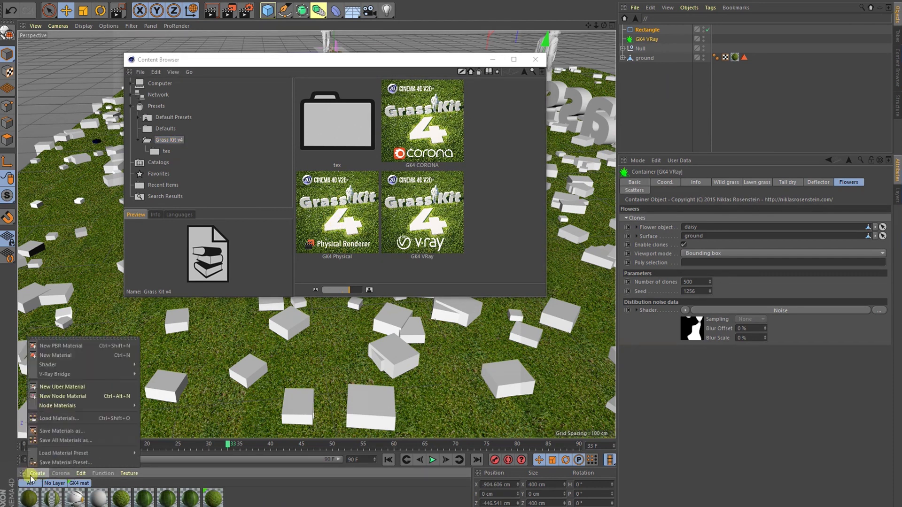
mouse_move(77, 367)
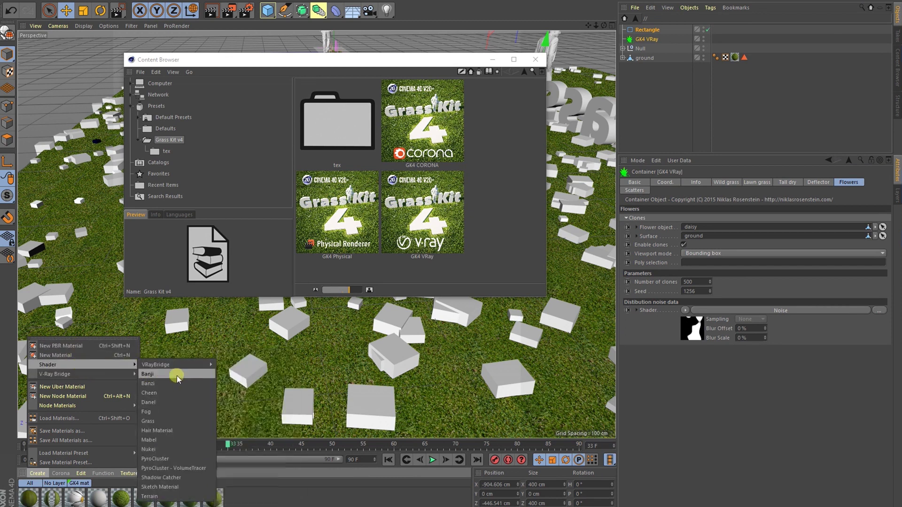
click(274, 502)
double_click(265, 502)
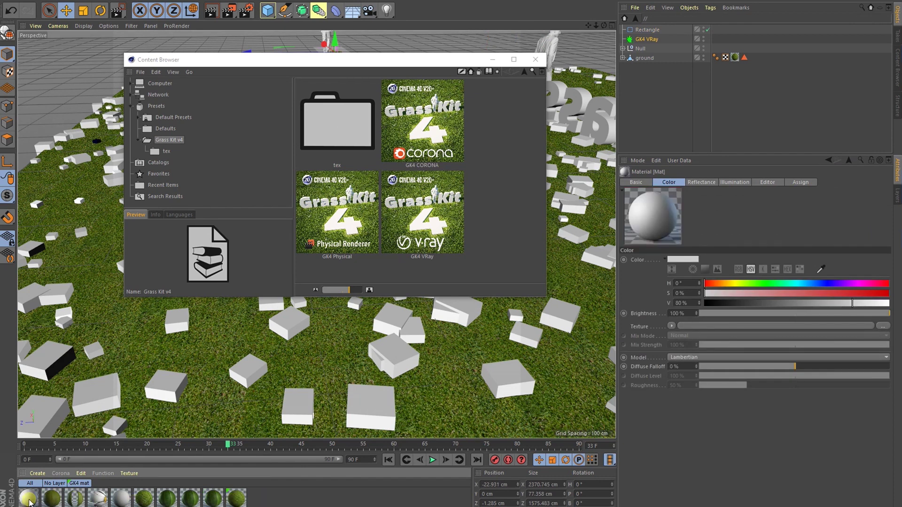
mouse_move(30, 502)
mouse_down()
mouse_move(254, 494)
mouse_move(168, 500)
mouse_move(406, 399)
mouse_move(291, 410)
mouse_move(361, 356)
mouse_move(514, 95)
mouse_move(503, 145)
mouse_up()
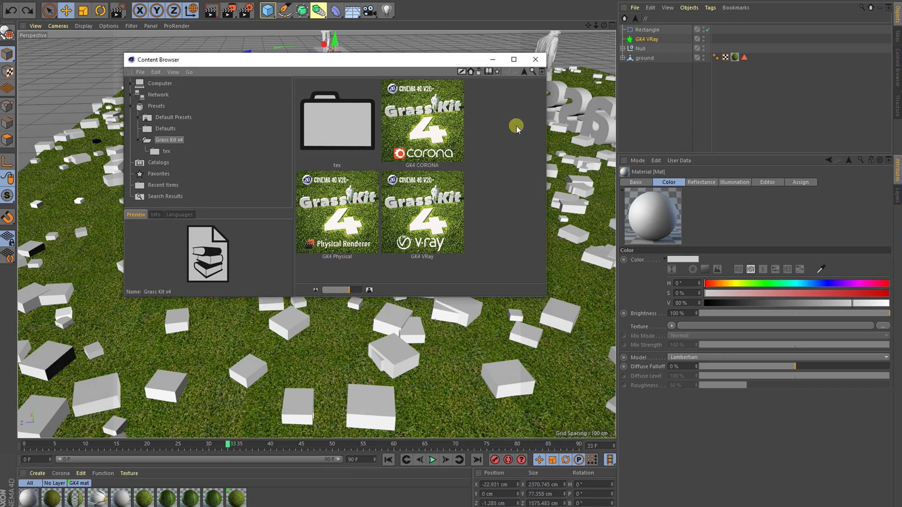
- Close the Content Browser and select the GK4 VRay container again to show its flowers settings
click(535, 60)
click(421, 45)
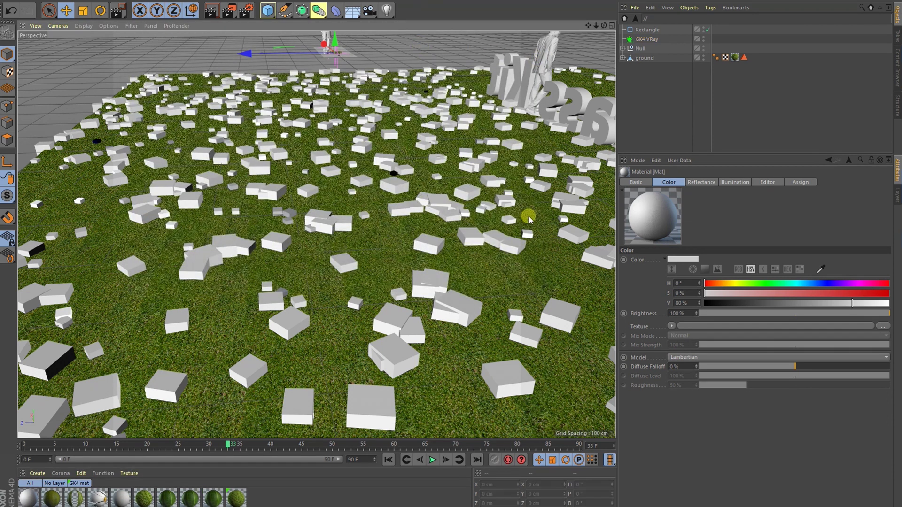
click(643, 39)
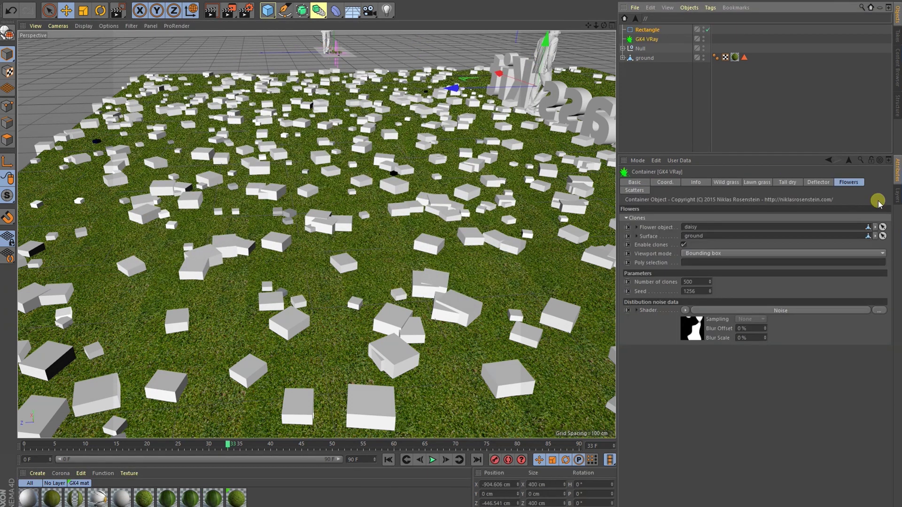